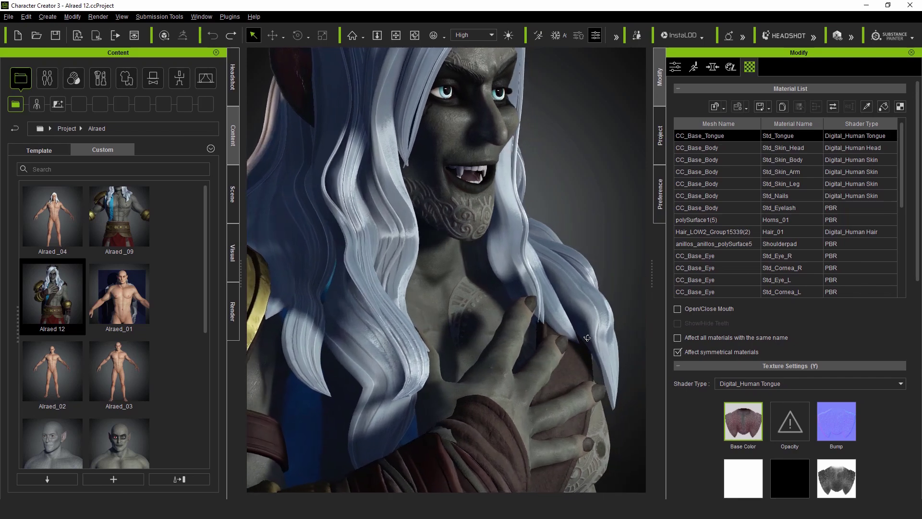
Examine the finished Alraed 12 character from the face down to the waist and from slightly different angles
{"action": "scroll", "coordinate": [464, 356], "scroll_direction": "down", "scroll_amount": 5}
{"action": "scroll", "coordinate": [464, 356], "scroll_direction": "down", "scroll_amount": 5}
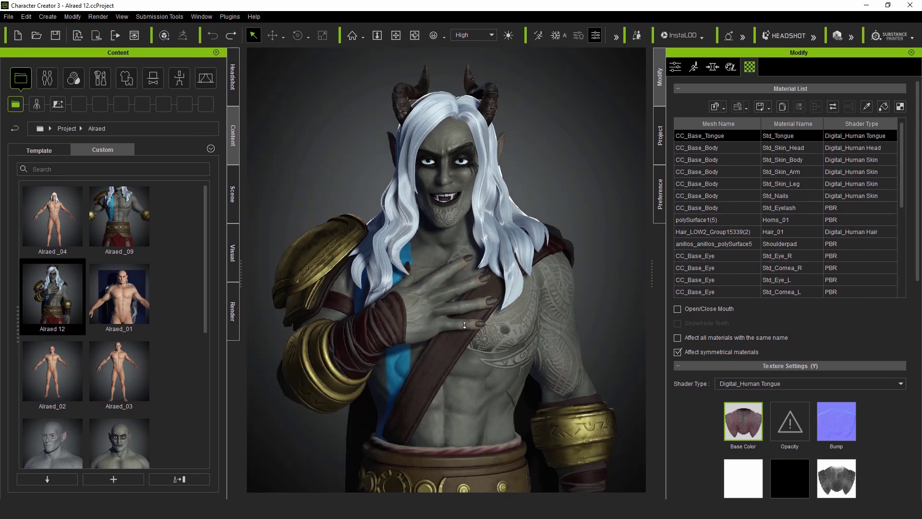
{"action": "mouse_move", "coordinate": [464, 356]}
{"action": "middle_mouse_down"}
{"action": "mouse_move", "coordinate": [485, 279]}
{"action": "mouse_move", "coordinate": [468, 361]}
{"action": "middle_mouse_up"}
{"action": "scroll", "coordinate": [485, 279], "scroll_direction": "down", "scroll_amount": 3}
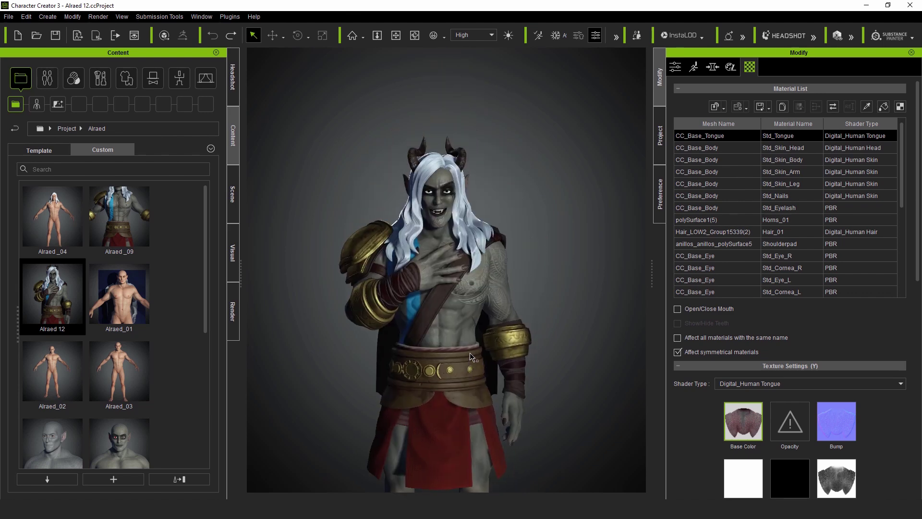
{"action": "key", "text": "Home"}
{"action": "scroll", "coordinate": [470, 353], "scroll_direction": "down", "scroll_amount": 8}
{"action": "middle_click_drag", "start_coordinate": [470, 353], "coordinate": [492, 257], "text": "alt"}
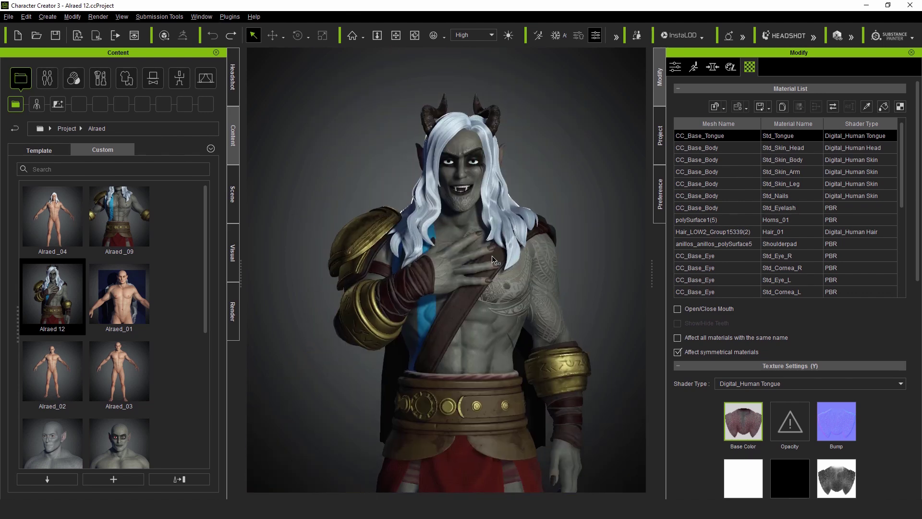
{"action": "scroll", "coordinate": [513, 298], "scroll_direction": "down", "scroll_amount": 1}
{"action": "middle_click_drag", "start_coordinate": [525, 291], "coordinate": [499, 291]}
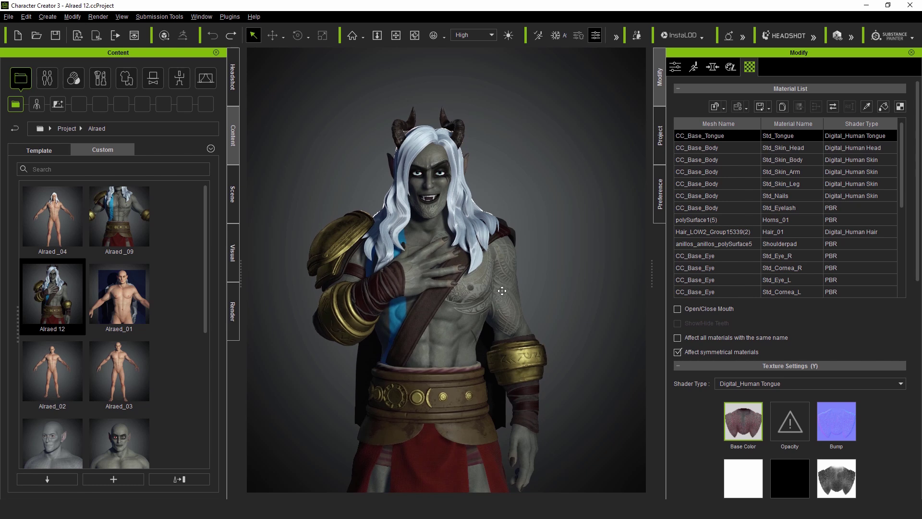
{"action": "scroll", "coordinate": [504, 294], "scroll_direction": "up", "scroll_amount": 2}
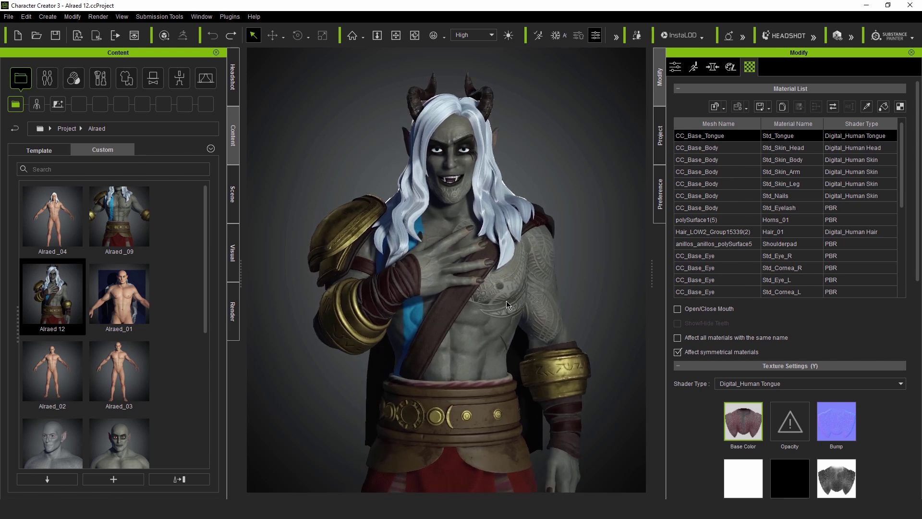
{"action": "mouse_move", "coordinate": [508, 313]}
{"action": "right_mouse_down"}
{"action": "mouse_move", "coordinate": [504, 305]}
{"action": "mouse_move", "coordinate": [506, 314]}
{"action": "right_mouse_up"}
{"action": "middle_click_drag", "start_coordinate": [505, 317], "coordinate": [496, 319]}
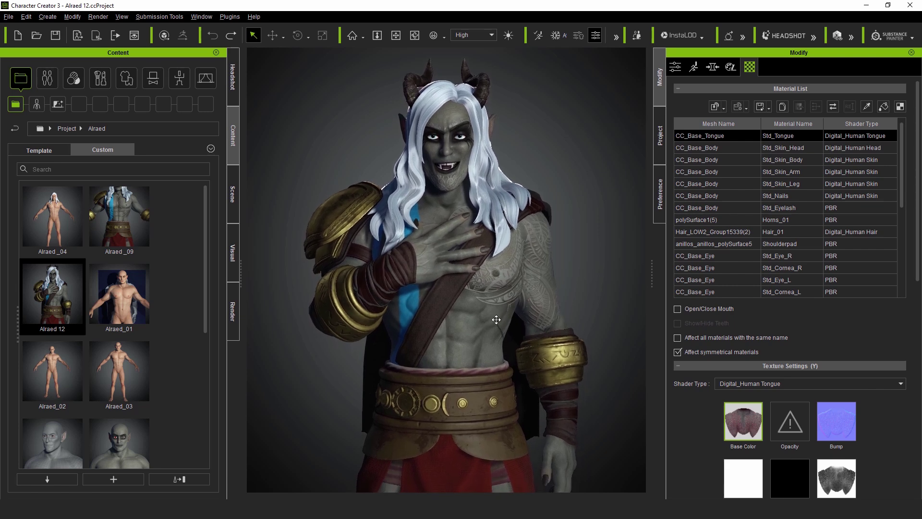
{"action": "right_click_drag", "start_coordinate": [506, 322], "coordinate": [474, 321]}
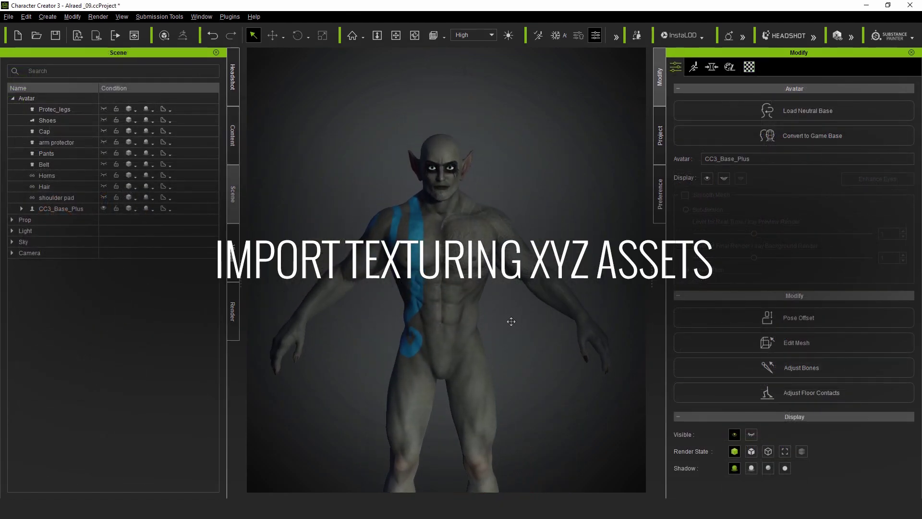
Examine the skin, tattoos and body paint of the unclothed character, from the torso up to a close view of the face
{"action": "scroll", "coordinate": [500, 239], "scroll_direction": "up", "scroll_amount": 3}
{"action": "middle_click_drag", "start_coordinate": [503, 221], "coordinate": [494, 274]}
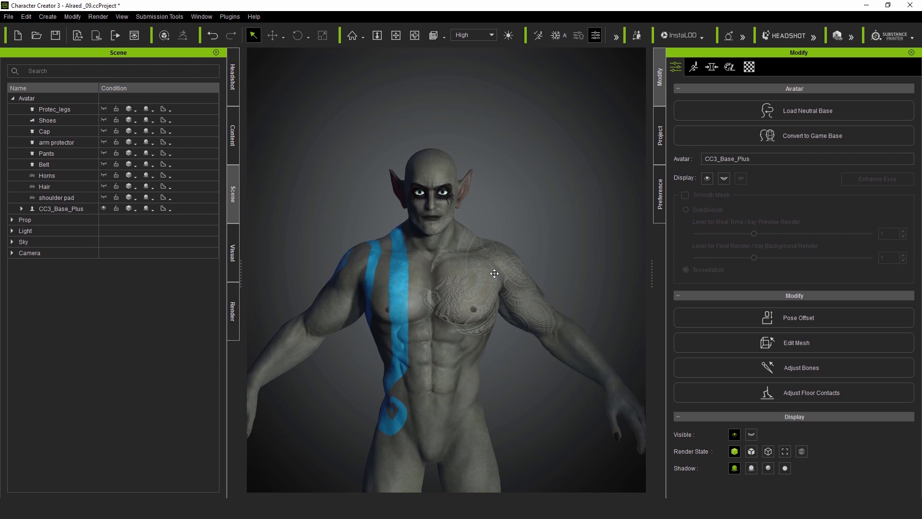
{"action": "key", "text": "j"}
{"action": "right_click_drag", "start_coordinate": [515, 304], "coordinate": [473, 307]}
{"action": "middle_click_drag", "start_coordinate": [495, 318], "coordinate": [492, 173]}
{"action": "right_click_drag", "start_coordinate": [464, 326], "coordinate": [513, 333]}
{"action": "middle_click_drag", "start_coordinate": [408, 334], "coordinate": [427, 383]}
{"action": "scroll", "coordinate": [428, 383], "scroll_direction": "up", "scroll_amount": 4}
{"action": "mouse_move", "coordinate": [447, 386]}
{"action": "right_mouse_down"}
{"action": "mouse_move", "coordinate": [480, 387]}
{"action": "mouse_move", "coordinate": [542, 408]}
{"action": "mouse_move", "coordinate": [461, 384]}
{"action": "right_mouse_up"}
{"action": "middle_click_drag", "start_coordinate": [483, 250], "coordinate": [494, 353]}
{"action": "right_click_drag", "start_coordinate": [510, 296], "coordinate": [468, 286]}
{"action": "middle_click_drag", "start_coordinate": [465, 263], "coordinate": [448, 430]}
{"action": "mouse_move", "coordinate": [456, 342]}
{"action": "right_mouse_down"}
{"action": "mouse_move", "coordinate": [411, 338]}
{"action": "mouse_move", "coordinate": [468, 340]}
{"action": "right_mouse_up"}
{"action": "right_click_drag", "start_coordinate": [469, 340], "coordinate": [497, 341]}
Switch to the web browser, maximize it and look through the texturing.xyz home page
{"action": "left_click_drag", "start_coordinate": [921, 99], "coordinate": [408, 110]}
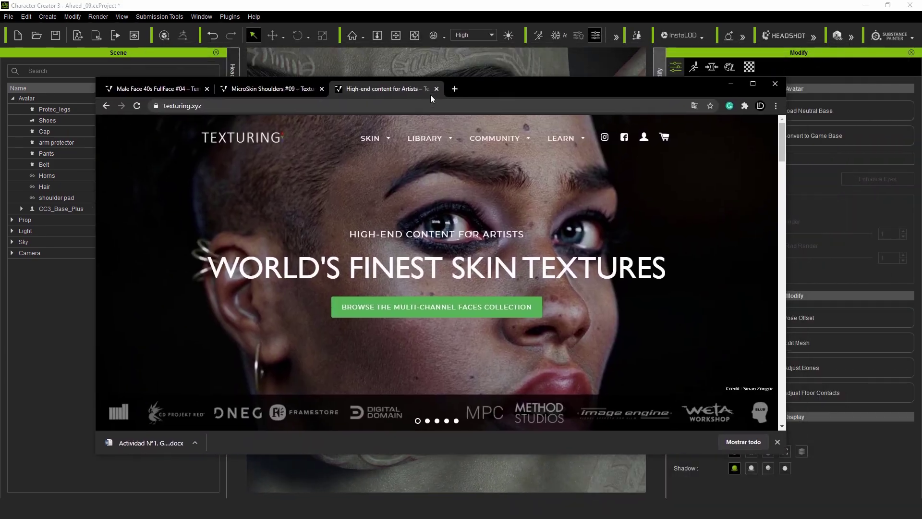
{"action": "left_click", "coordinate": [743, 91]}
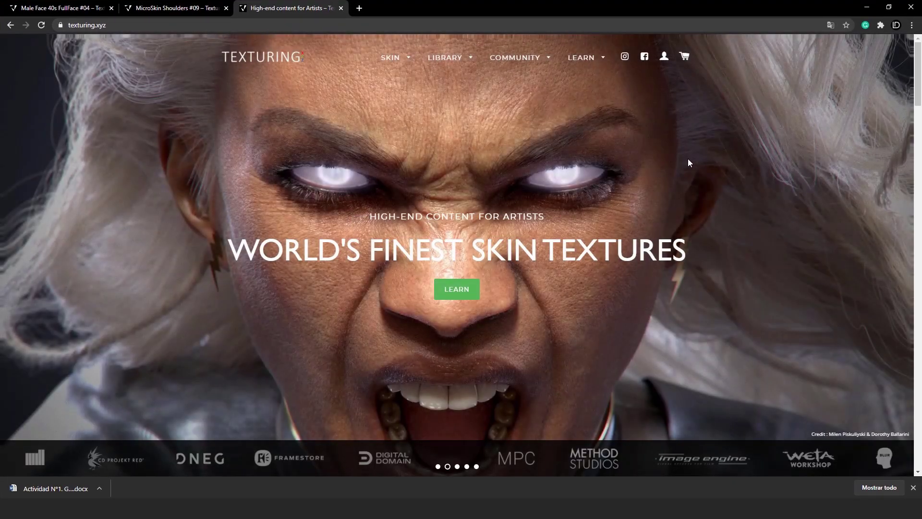
{"action": "scroll", "coordinate": [589, 188], "scroll_direction": "down", "scroll_amount": 4}
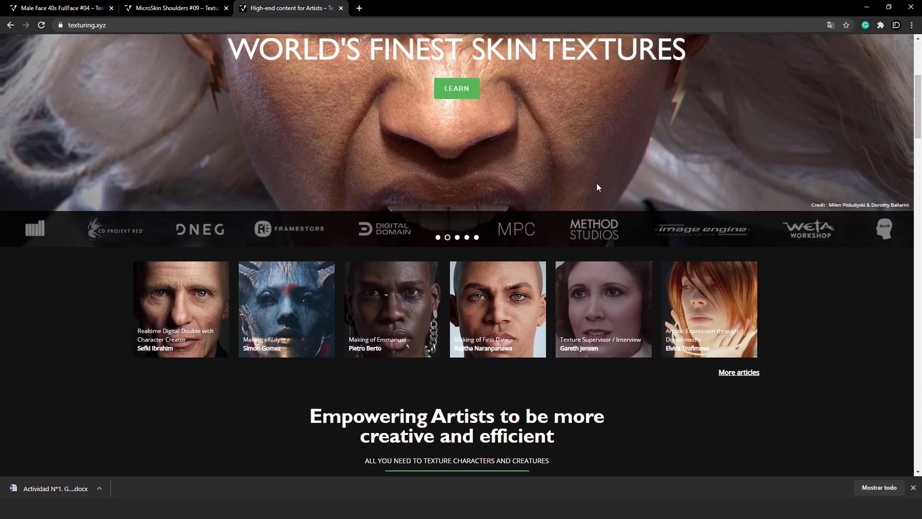
{"action": "scroll", "coordinate": [597, 184], "scroll_direction": "up", "scroll_amount": 4}
{"action": "scroll", "coordinate": [597, 186], "scroll_direction": "down", "scroll_amount": 5}
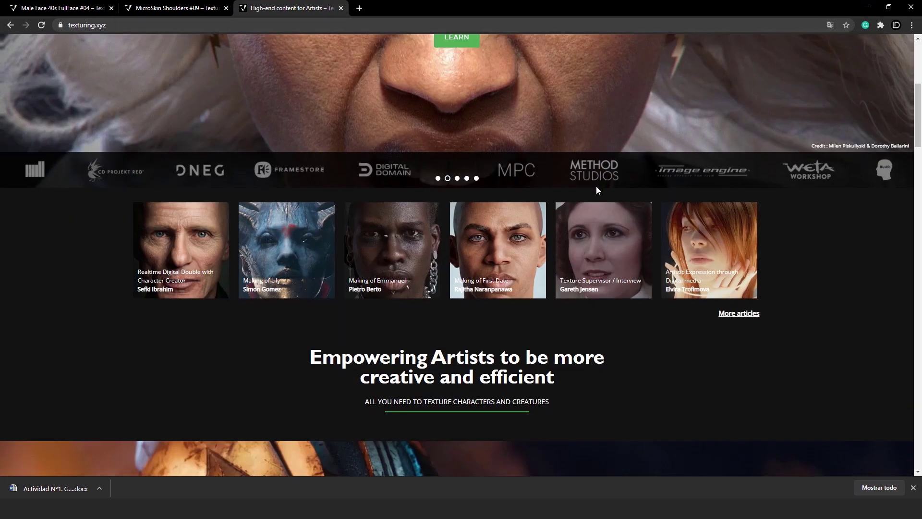
{"action": "scroll", "coordinate": [596, 186], "scroll_direction": "down", "scroll_amount": 15}
{"action": "scroll", "coordinate": [615, 190], "scroll_direction": "down", "scroll_amount": 15}
Review the MicroSkin Shoulders #09 and Male Face 40s FullFace #04 product pages on texturing.xyz
{"action": "key", "text": "ctrl+shift+Tab"}
{"action": "scroll", "coordinate": [534, 240], "scroll_direction": "up", "scroll_amount": 8}
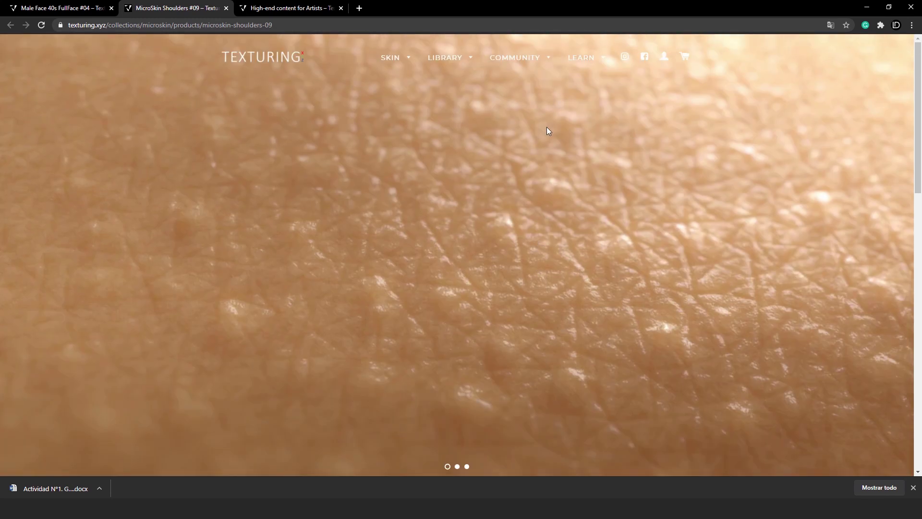
{"action": "scroll", "coordinate": [498, 159], "scroll_direction": "down", "scroll_amount": 10}
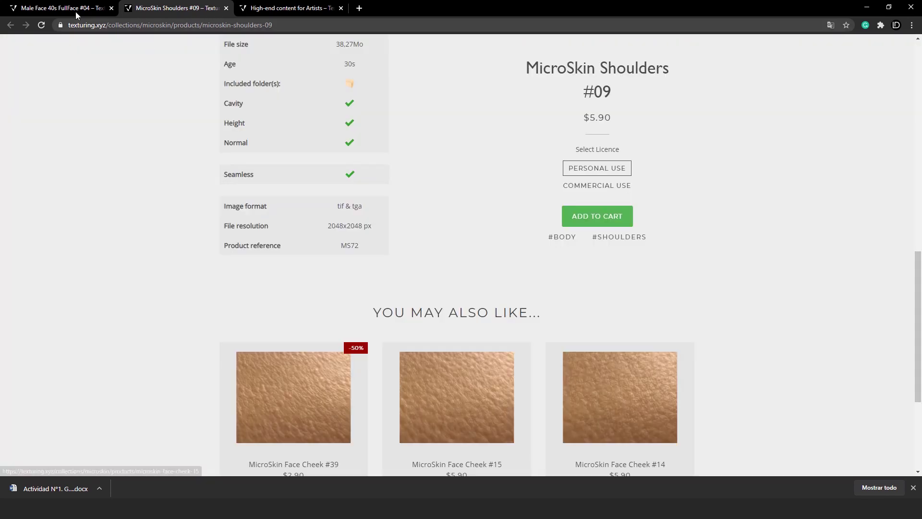
{"action": "left_click", "coordinate": [49, 9]}
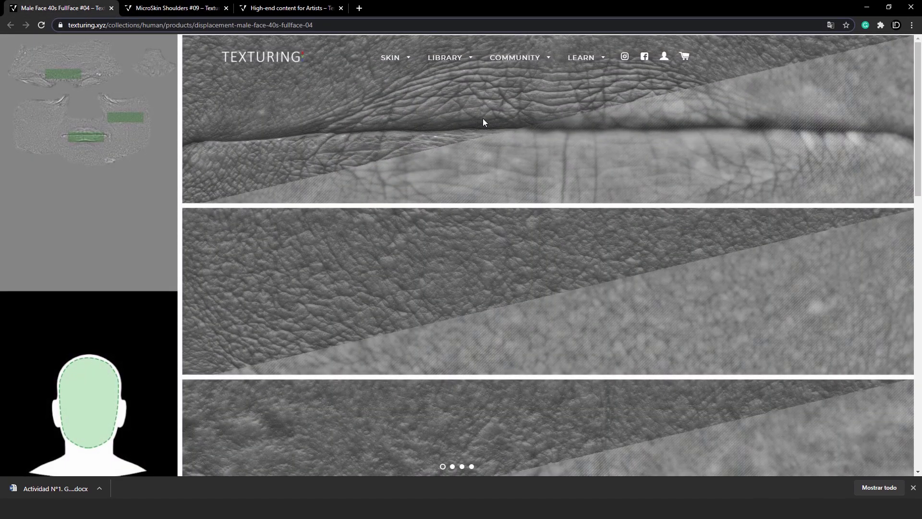
{"action": "scroll", "coordinate": [473, 163], "scroll_direction": "down", "scroll_amount": 2}
{"action": "scroll", "coordinate": [521, 151], "scroll_direction": "down", "scroll_amount": 5}
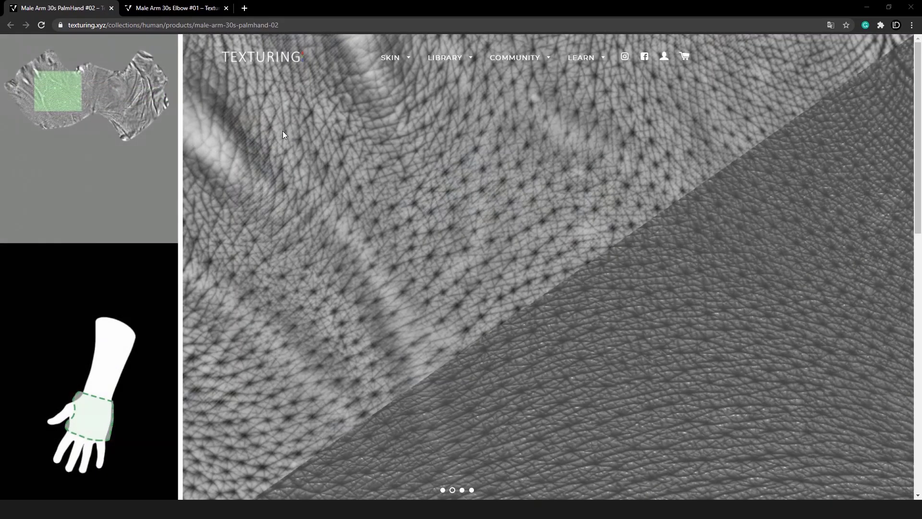
Review the Male Arm 30s PalmHand #02 specifications and the Male Arm 30s Elbow #01 product page
{"action": "scroll", "coordinate": [537, 251], "scroll_direction": "down", "scroll_amount": 5}
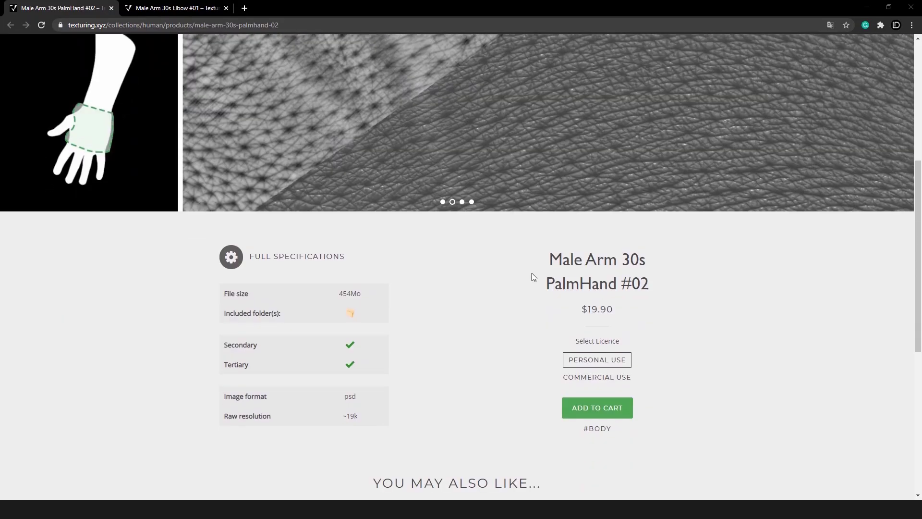
{"action": "scroll", "coordinate": [629, 266], "scroll_direction": "up", "scroll_amount": 5}
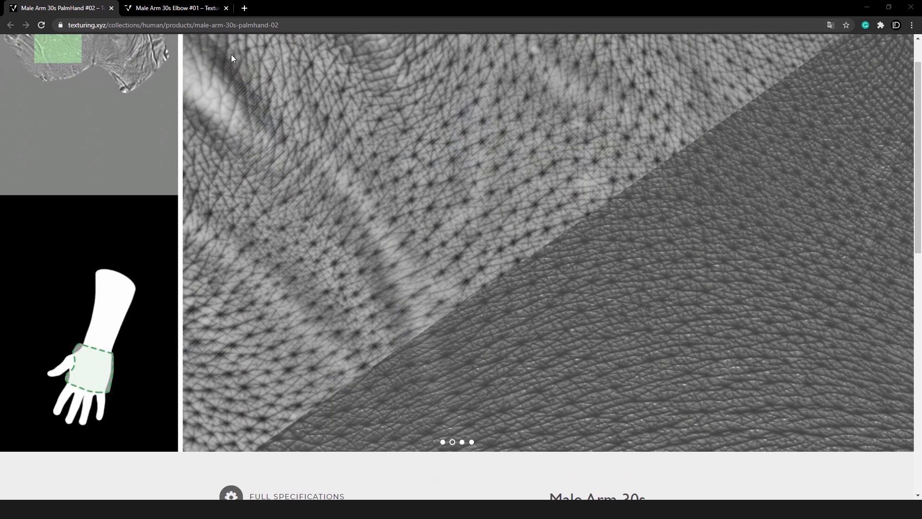
{"action": "left_click", "coordinate": [171, 9]}
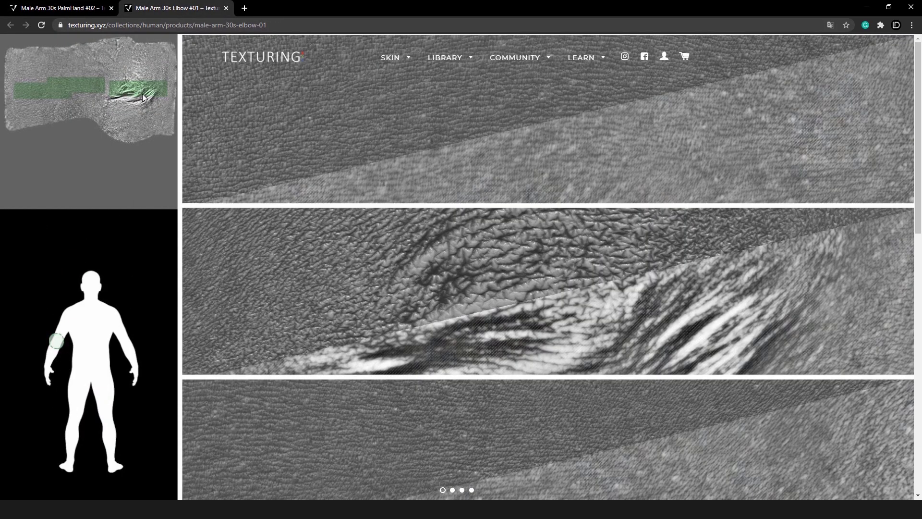
{"action": "scroll", "coordinate": [142, 94], "scroll_direction": "down", "scroll_amount": 6}
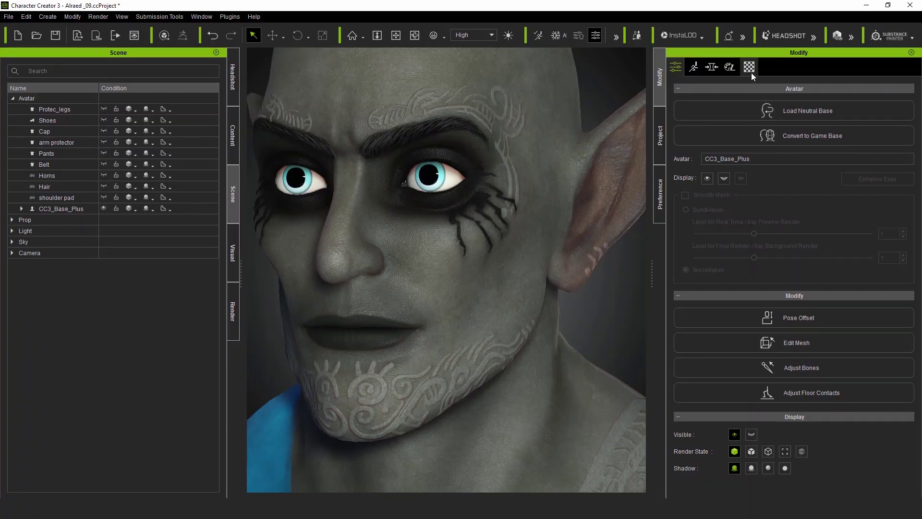
Load normal.tga from the XYZ materials folder as the Micro Normal texture of the Std_Skin_Head material in Character Creator
{"action": "left_click", "coordinate": [750, 68]}
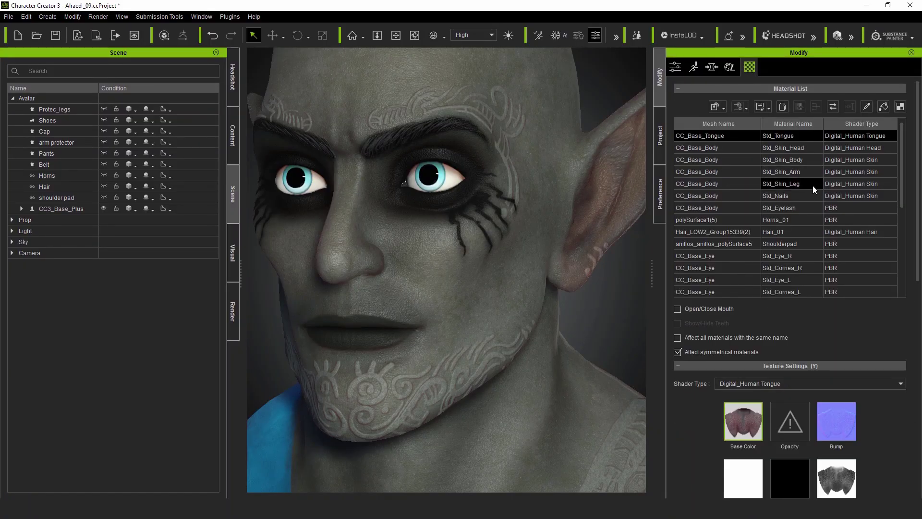
{"action": "left_click", "coordinate": [797, 149]}
{"action": "scroll", "coordinate": [903, 172], "scroll_direction": "down", "scroll_amount": 1}
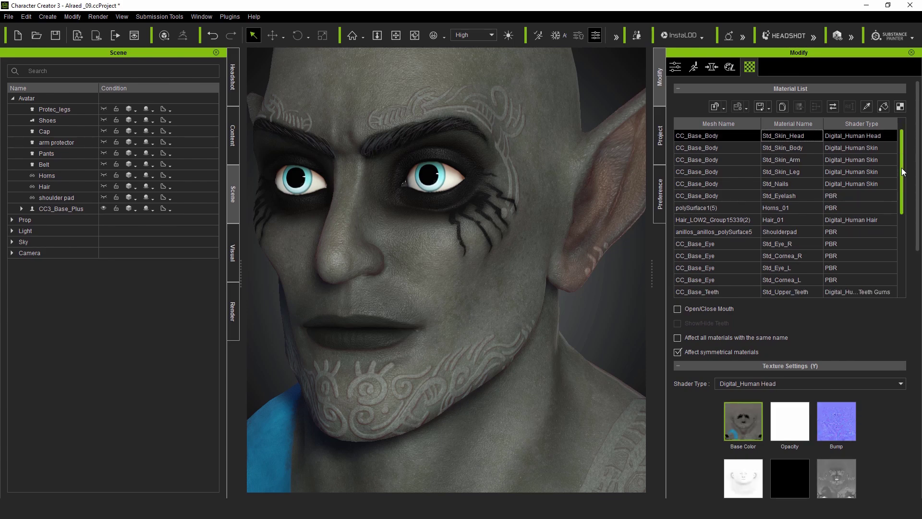
{"action": "scroll", "coordinate": [889, 312], "scroll_direction": "down", "scroll_amount": 4}
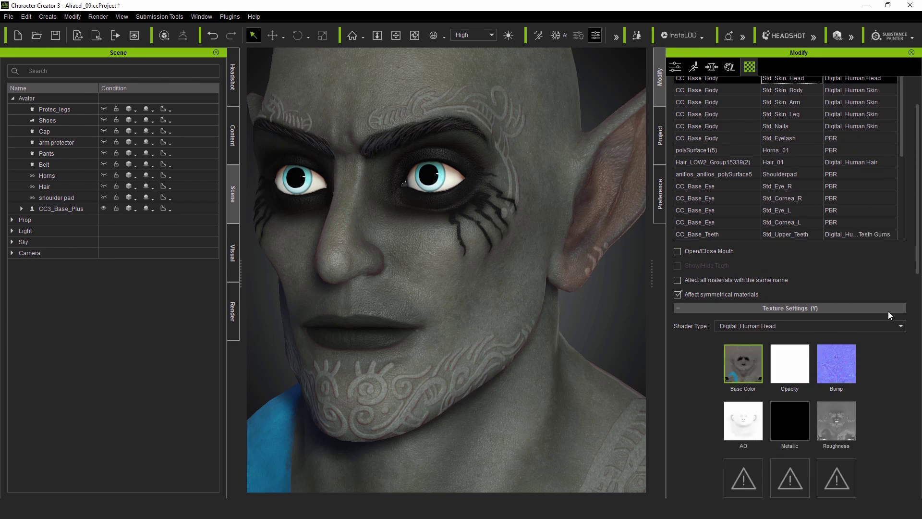
{"action": "scroll", "coordinate": [892, 312], "scroll_direction": "down", "scroll_amount": 10}
{"action": "left_click", "coordinate": [776, 170]}
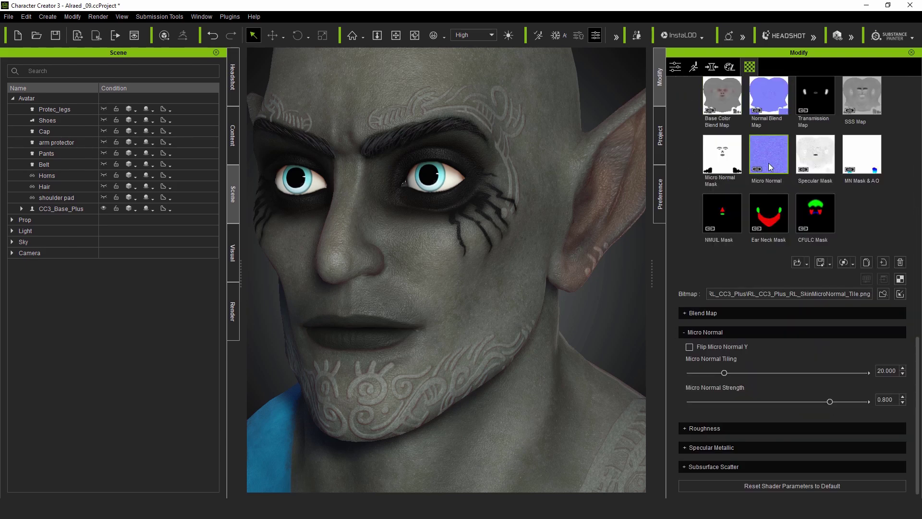
{"action": "double_click", "coordinate": [768, 163]}
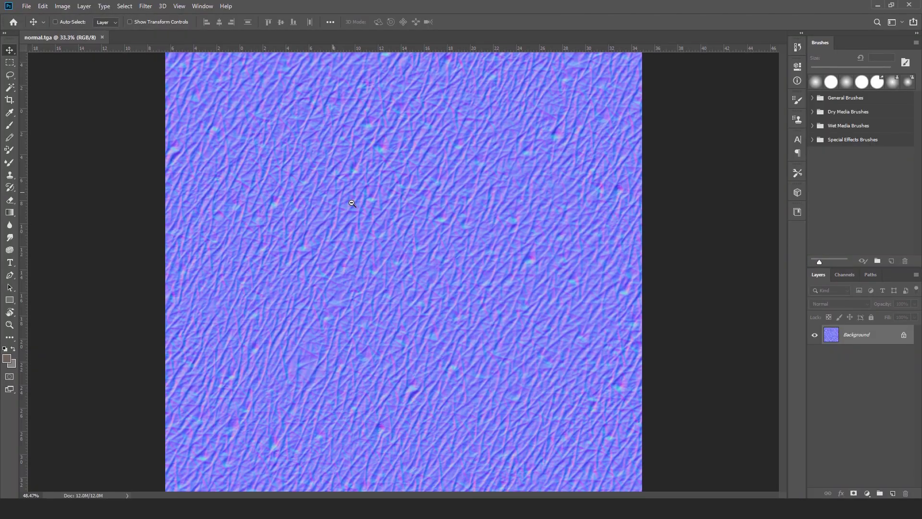
{"action": "scroll", "coordinate": [169, 181], "scroll_direction": "up", "scroll_amount": 3}
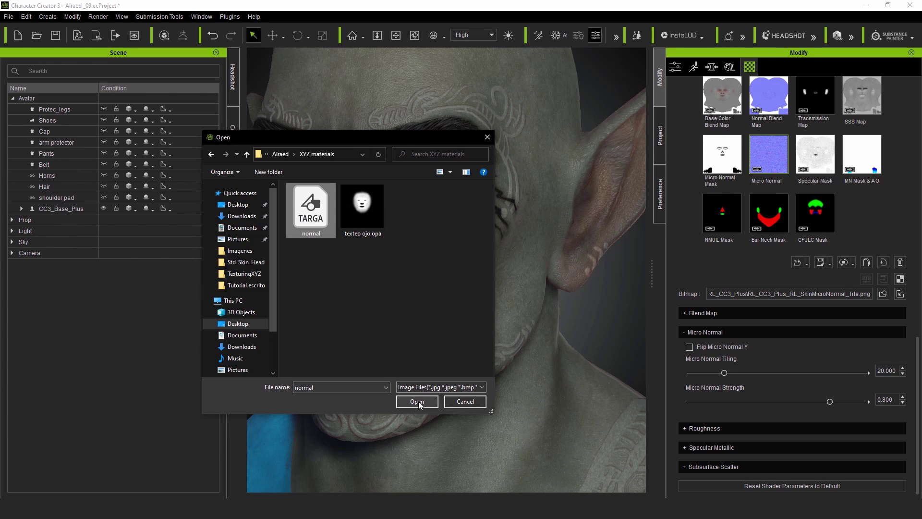
{"action": "left_click", "coordinate": [417, 401]}
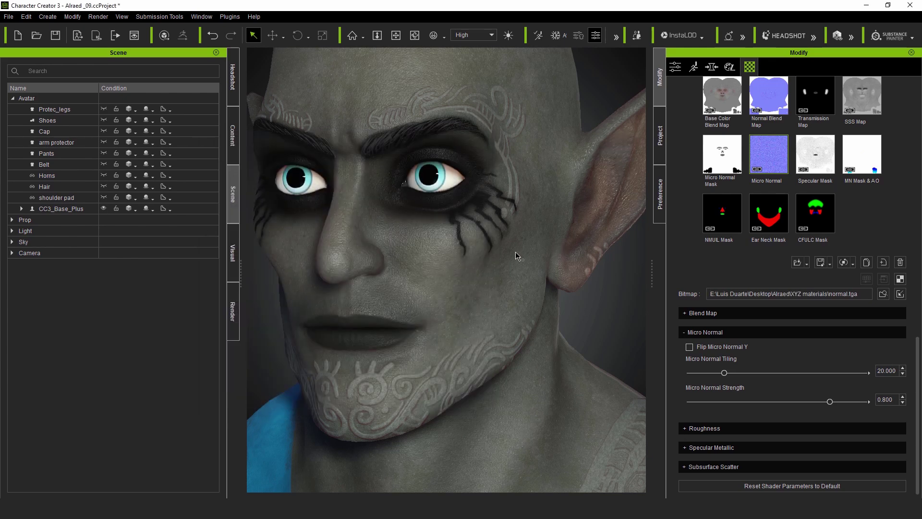
Try a micro normal tiling of about 21 on the head and check the skin detail around the eye and nose
{"action": "middle_click_drag", "start_coordinate": [508, 246], "coordinate": [512, 262]}
{"action": "scroll", "coordinate": [452, 209], "scroll_direction": "up", "scroll_amount": 5}
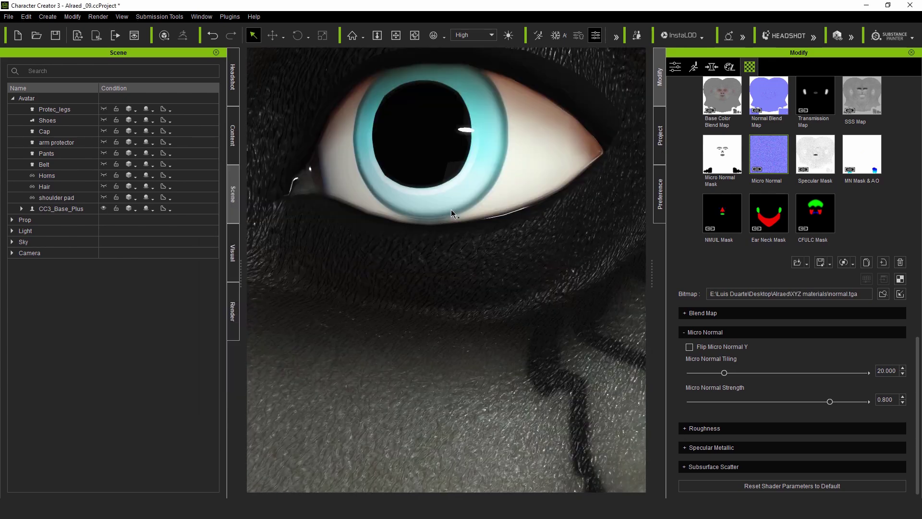
{"action": "scroll", "coordinate": [452, 215], "scroll_direction": "down", "scroll_amount": 4}
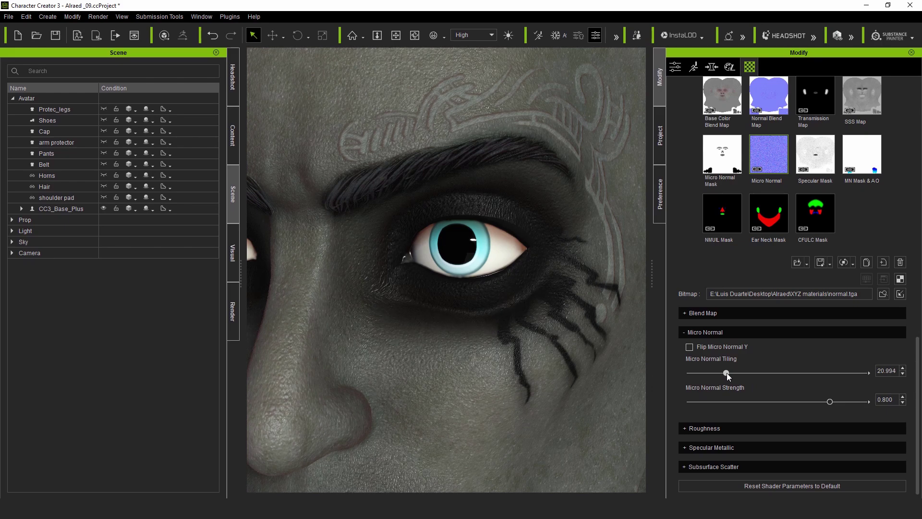
{"action": "left_click_drag", "start_coordinate": [725, 374], "coordinate": [725, 374]}
{"action": "middle_click_drag", "start_coordinate": [551, 313], "coordinate": [549, 303]}
{"action": "scroll", "coordinate": [548, 298], "scroll_direction": "up", "scroll_amount": 3}
{"action": "right_click_drag", "start_coordinate": [538, 298], "coordinate": [440, 325]}
{"action": "middle_click_drag", "start_coordinate": [440, 325], "coordinate": [526, 335]}
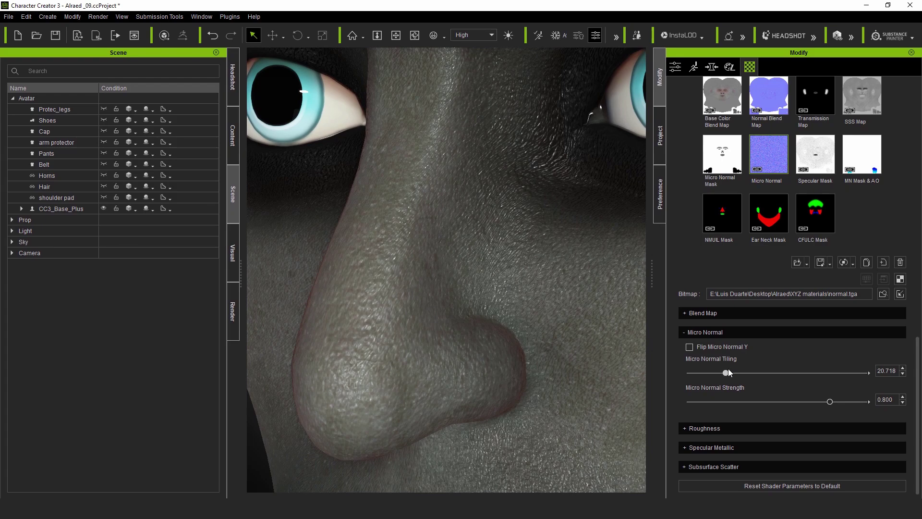
Set the head's micro normal tiling to about 12.4 and reduce its micro normal strength
{"action": "left_click_drag", "start_coordinate": [728, 373], "coordinate": [724, 374]}
{"action": "scroll", "coordinate": [440, 356], "scroll_direction": "down", "scroll_amount": 3}
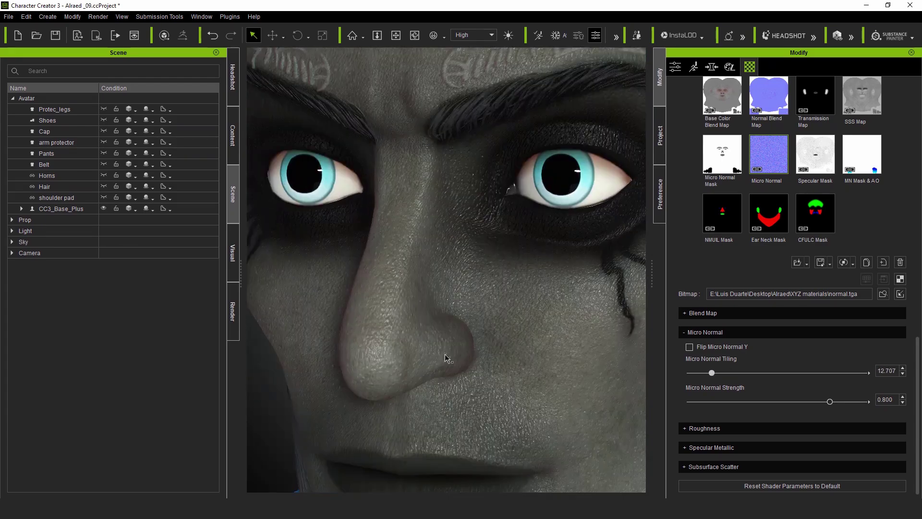
{"action": "middle_click_drag", "start_coordinate": [439, 352], "coordinate": [431, 329]}
{"action": "left_click_drag", "start_coordinate": [711, 373], "coordinate": [710, 374]}
{"action": "left_click_drag", "start_coordinate": [830, 401], "coordinate": [755, 402]}
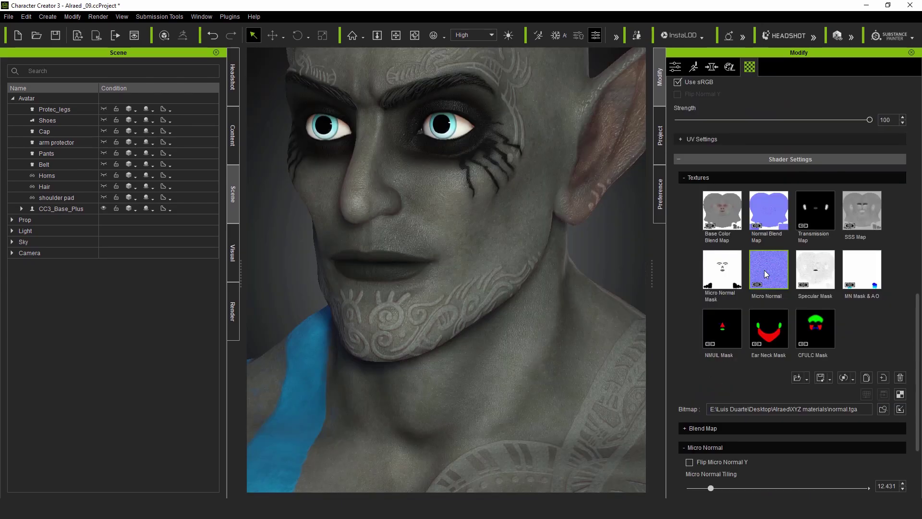
Load normal.tga as the Micro Normal texture of the body skin material and lower its micro normal tiling
{"action": "scroll", "coordinate": [852, 201], "scroll_direction": "up", "scroll_amount": 5}
{"action": "scroll", "coordinate": [750, 261], "scroll_direction": "down", "scroll_amount": 5}
{"action": "double_click", "coordinate": [750, 261]}
{"action": "double_click", "coordinate": [316, 248]}
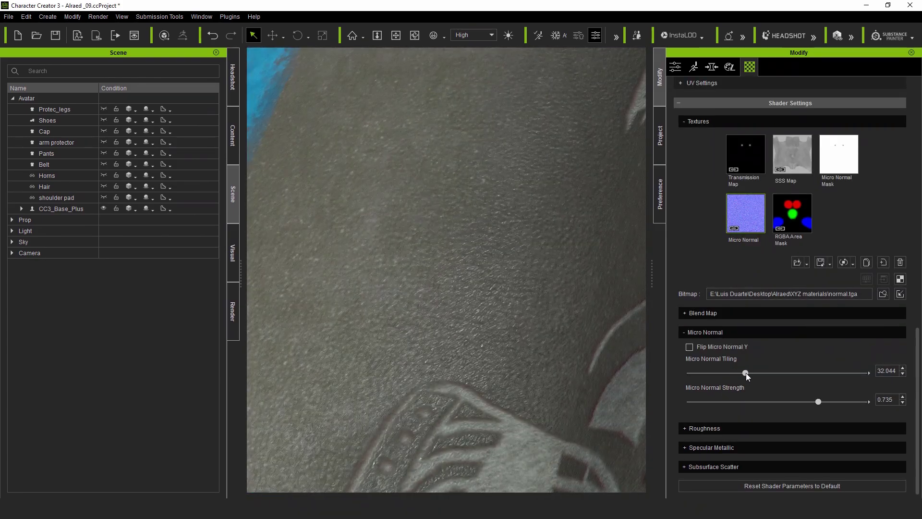
{"action": "left_click_drag", "start_coordinate": [746, 373], "coordinate": [715, 374]}
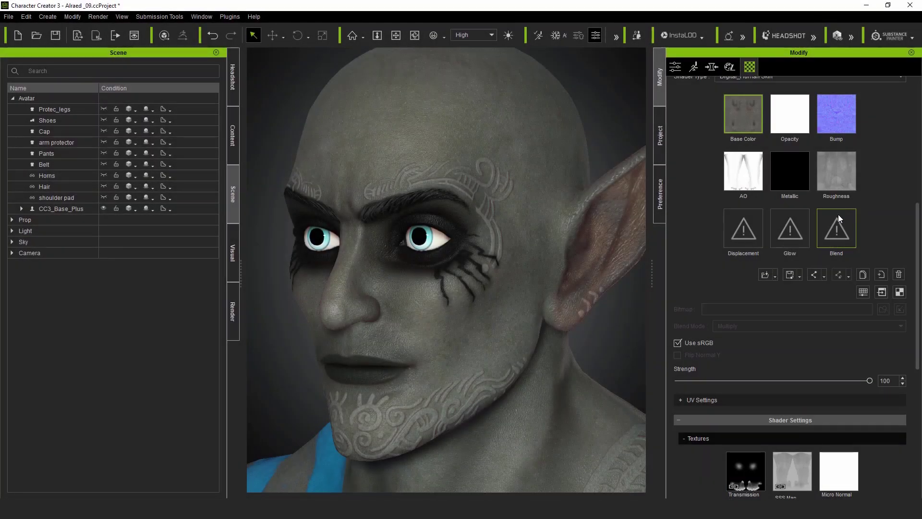
{"action": "scroll", "coordinate": [841, 213], "scroll_direction": "up", "scroll_amount": 8}
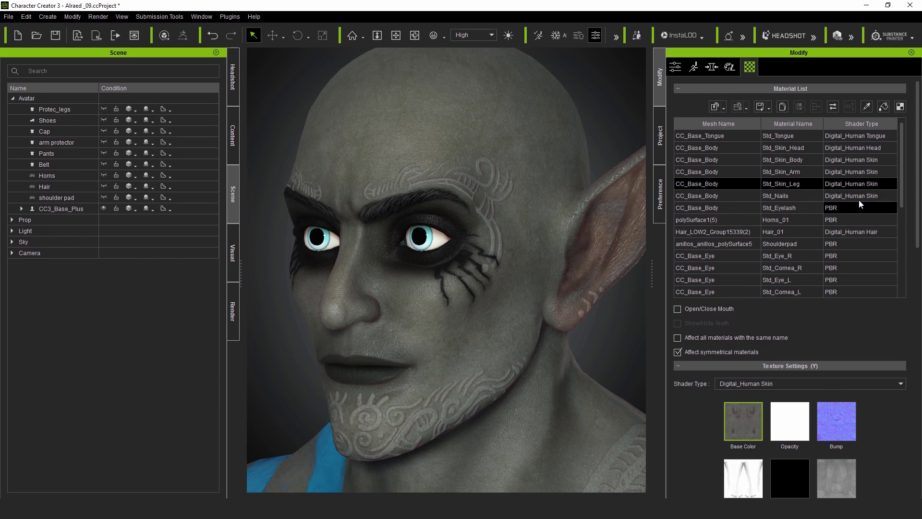
Select the Std_Skin_Head material and send its base color texture with the UV reference to Photoshop
{"action": "left_click", "coordinate": [787, 148]}
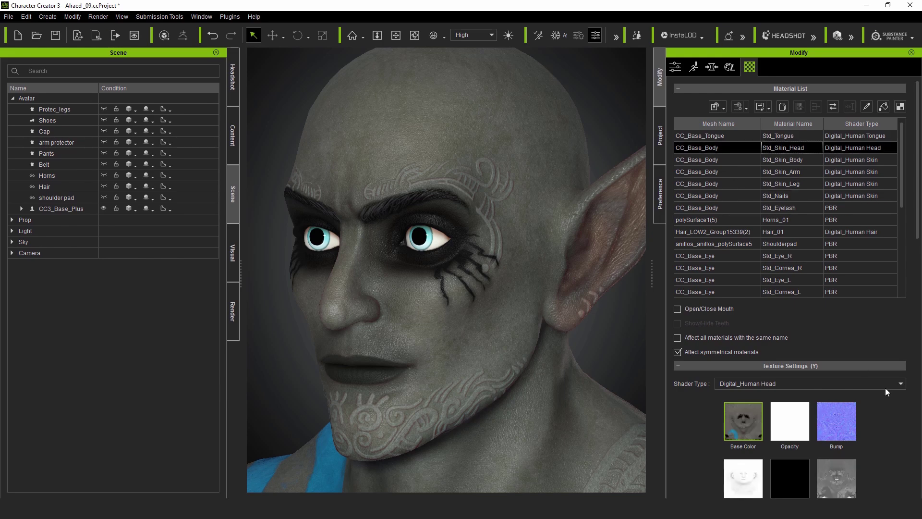
{"action": "scroll", "coordinate": [886, 388], "scroll_direction": "down", "scroll_amount": 5}
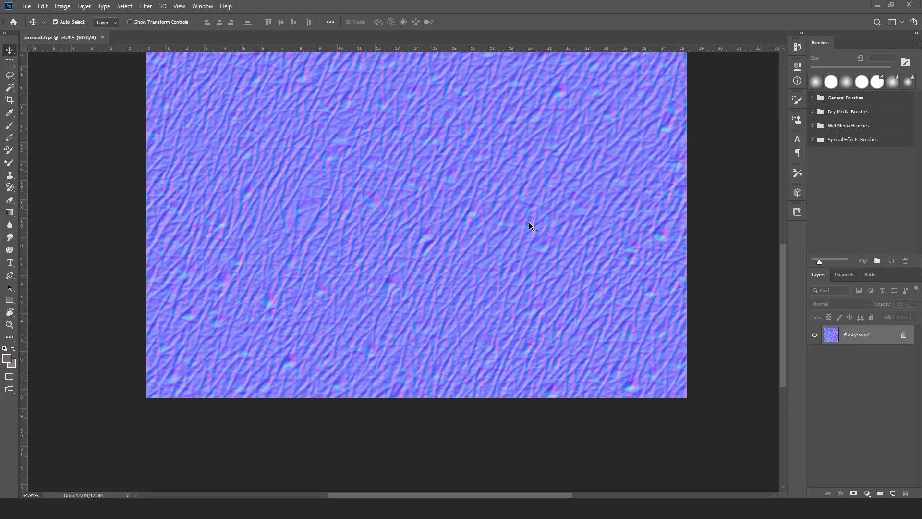
{"action": "scroll", "coordinate": [424, 185], "scroll_direction": "up", "scroll_amount": 2, "text": "alt"}
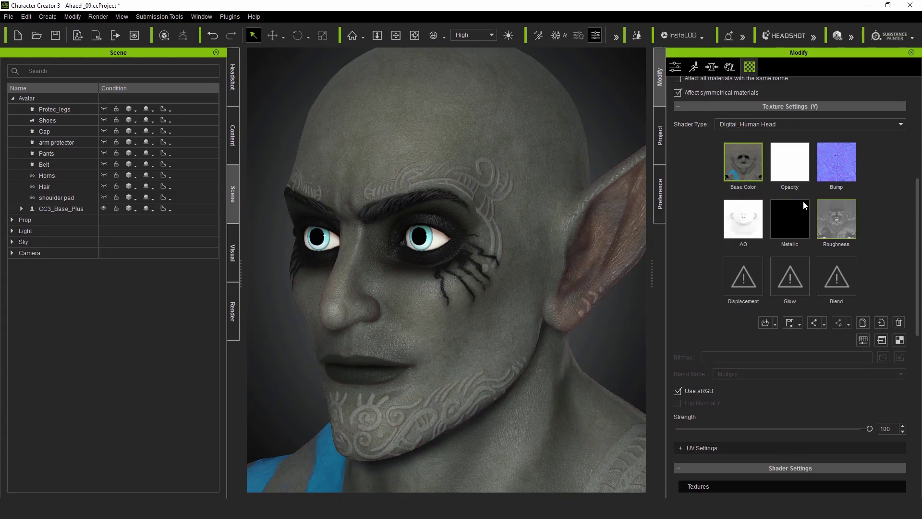
{"action": "left_click", "coordinate": [882, 340]}
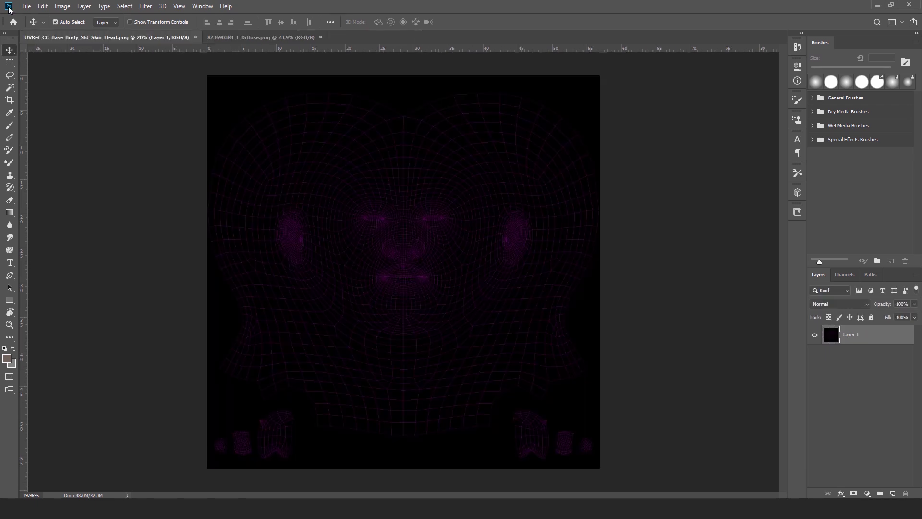
Create a new Photoshop document of 4096 x 4096 pixels
{"action": "left_click", "coordinate": [27, 6]}
{"action": "left_click", "coordinate": [33, 16]}
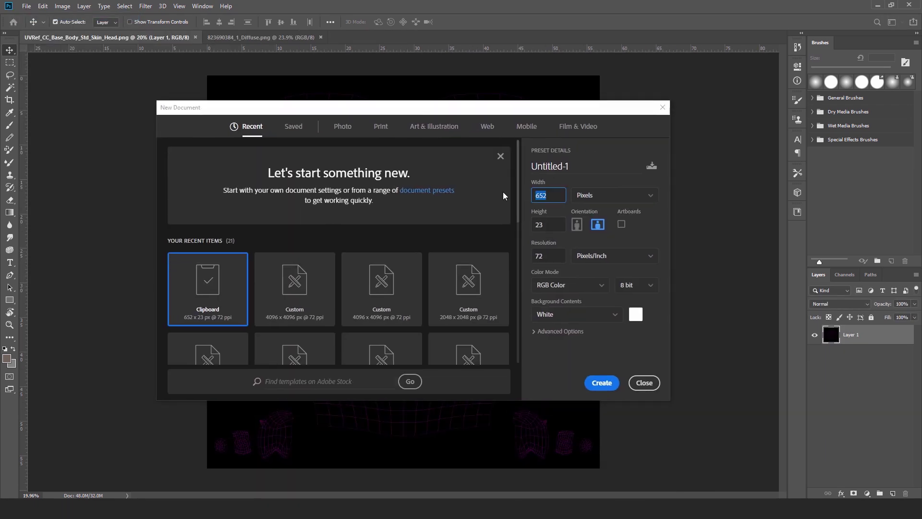
{"action": "type", "text": "4096"}
{"action": "key", "text": "Tab"}
{"action": "type", "text": "4096"}
{"action": "left_click", "coordinate": [606, 382]}
Bring the head's UV reference and diffuse texture into the new document as separate layers, aligned to the canvas, and close the diffuse file
{"action": "left_click", "coordinate": [277, 39]}
{"action": "left_click_drag", "start_coordinate": [165, 38], "coordinate": [202, 379]}
{"action": "left_click", "coordinate": [187, 38]}
{"action": "left_click_drag", "start_coordinate": [370, 383], "coordinate": [465, 465]}
{"action": "left_click_drag", "start_coordinate": [787, 329], "coordinate": [387, 177]}
{"action": "left_click_drag", "start_coordinate": [442, 460], "coordinate": [435, 39]}
{"action": "left_click", "coordinate": [103, 40]}
{"action": "scroll", "coordinate": [469, 341], "scroll_direction": "down", "scroll_amount": 1, "text": "alt"}
{"action": "left_click_drag", "start_coordinate": [113, 38], "coordinate": [104, 178]}
{"action": "left_click_drag", "start_coordinate": [346, 176], "coordinate": [606, 394]}
{"action": "left_click_drag", "start_coordinate": [834, 336], "coordinate": [416, 286]}
{"action": "left_click", "coordinate": [700, 393]}
{"action": "left_click_drag", "start_coordinate": [307, 183], "coordinate": [516, 311]}
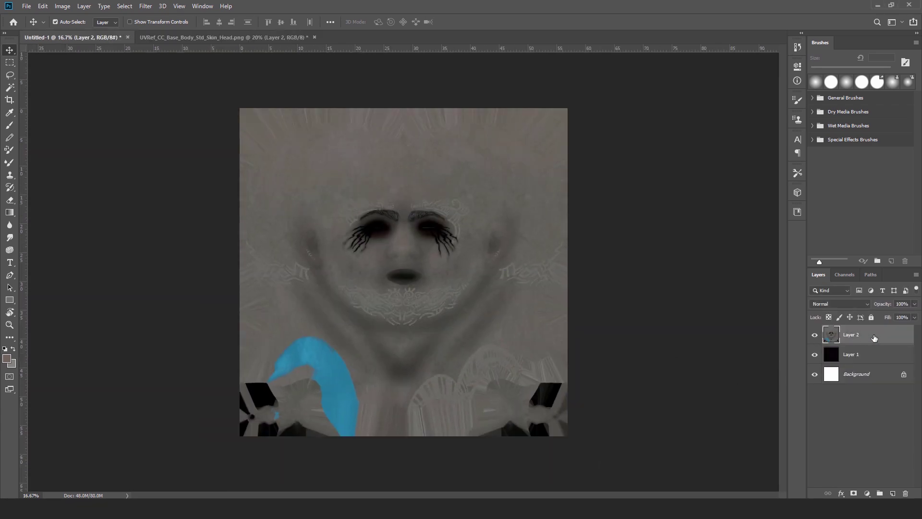
Place the diffuse layer beneath the UV wireframe layer and set the wireframe's blend mode to Linear Dodge (Add)
{"action": "mouse_move", "coordinate": [874, 345]}
{"action": "left_mouse_down"}
{"action": "mouse_move", "coordinate": [874, 360]}
{"action": "mouse_move", "coordinate": [865, 356]}
{"action": "left_mouse_up"}
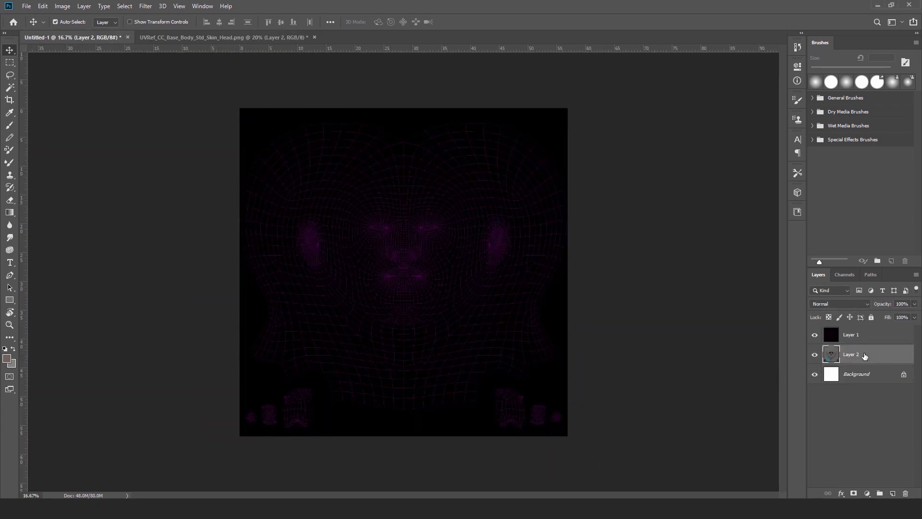
{"action": "left_click", "coordinate": [855, 335]}
{"action": "left_click", "coordinate": [866, 305]}
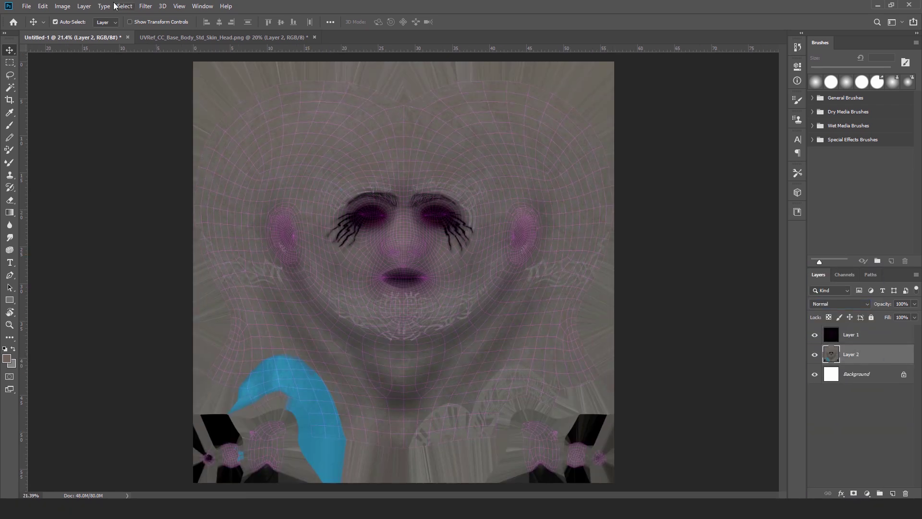
Open the displacement map texturingxyz_displace_male_fullface_04.psd
{"action": "key", "text": "ctrl+o"}
{"action": "double_click", "coordinate": [231, 106]}
{"action": "double_click", "coordinate": [235, 151]}
{"action": "left_click", "coordinate": [340, 138]}
{"action": "left_click", "coordinate": [497, 282]}
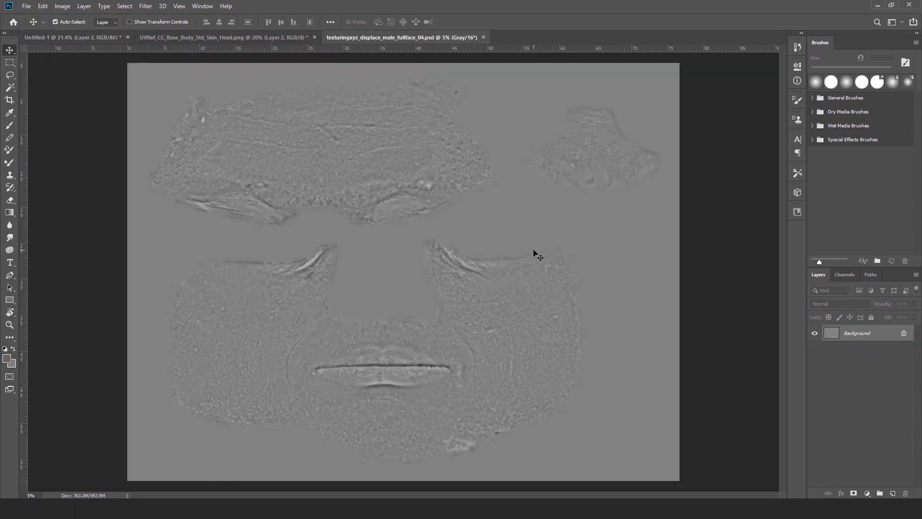
Inspect the displacement map's skin detail and outline the entire forehead patch with the Lasso tool
{"action": "left_click_drag", "start_coordinate": [314, 366], "coordinate": [456, 361], "text": "ctrl"}
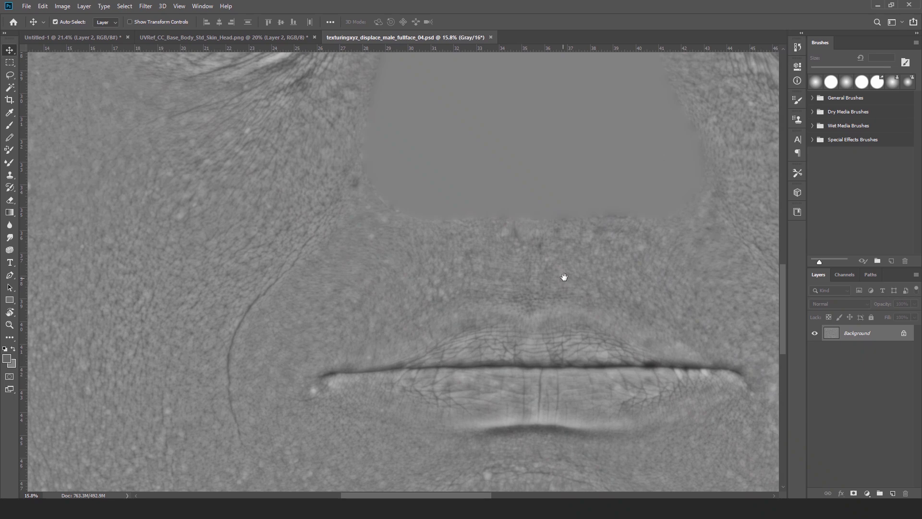
{"action": "left_click_drag", "start_coordinate": [564, 277], "coordinate": [280, 342]}
{"action": "left_click_drag", "start_coordinate": [494, 210], "coordinate": [342, 311]}
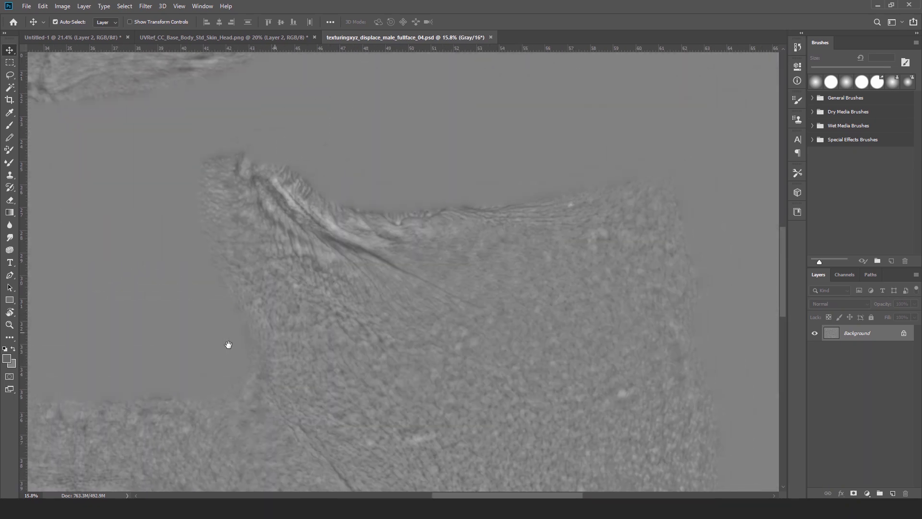
{"action": "left_click_drag", "start_coordinate": [269, 314], "coordinate": [208, 206]}
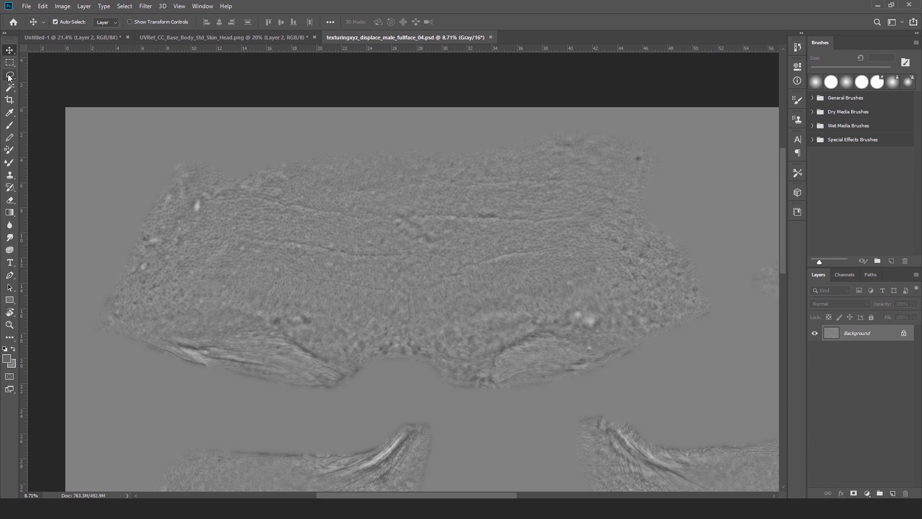
{"action": "left_click", "coordinate": [9, 76]}
{"action": "left_click_drag", "start_coordinate": [523, 391], "coordinate": [639, 355]}
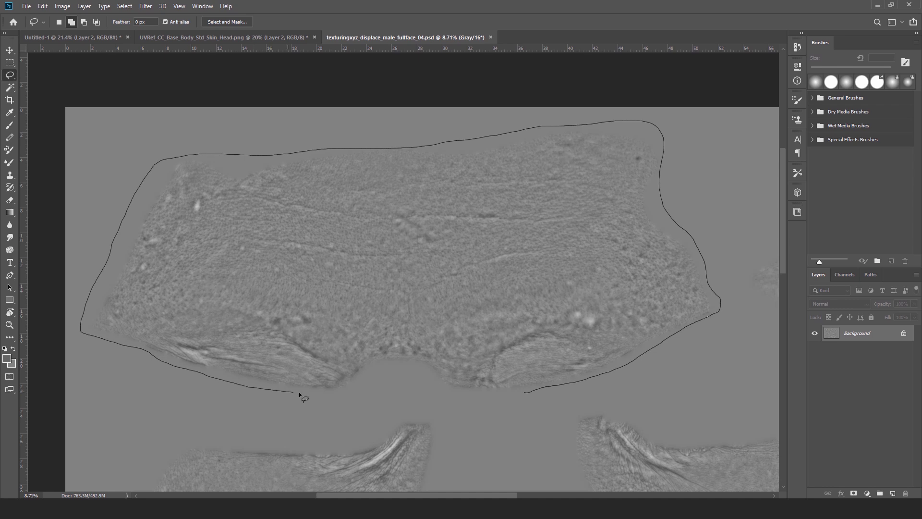
{"action": "left_click_drag", "start_coordinate": [499, 396], "coordinate": [523, 393]}
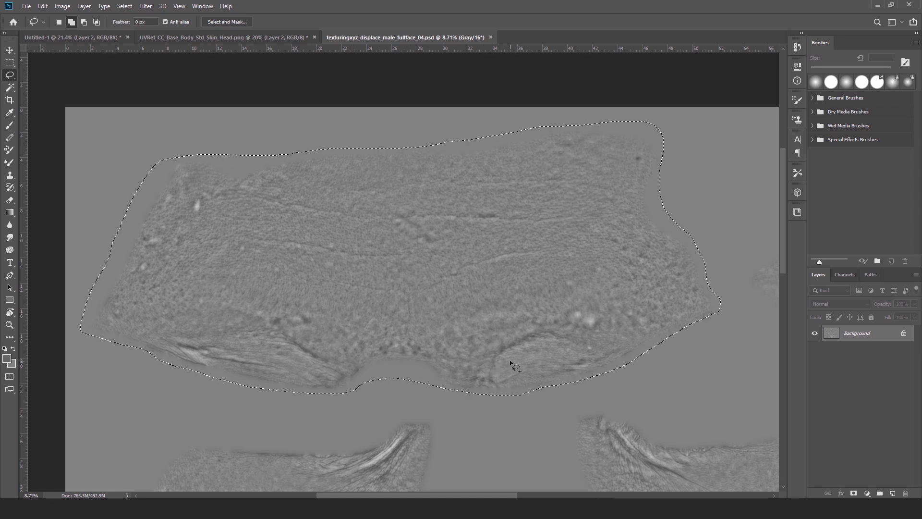
Copy the selected forehead patch and paste it into the Untitled-1 document above the diffuse layer
{"action": "left_click", "coordinate": [42, 5]}
{"action": "left_click", "coordinate": [50, 72]}
{"action": "left_click", "coordinate": [115, 37]}
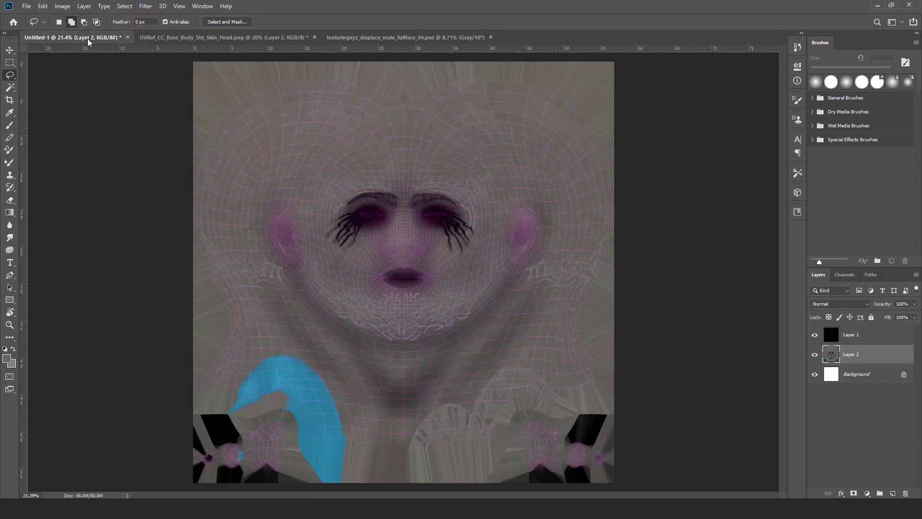
{"action": "left_click", "coordinate": [43, 6]}
{"action": "left_click", "coordinate": [51, 91]}
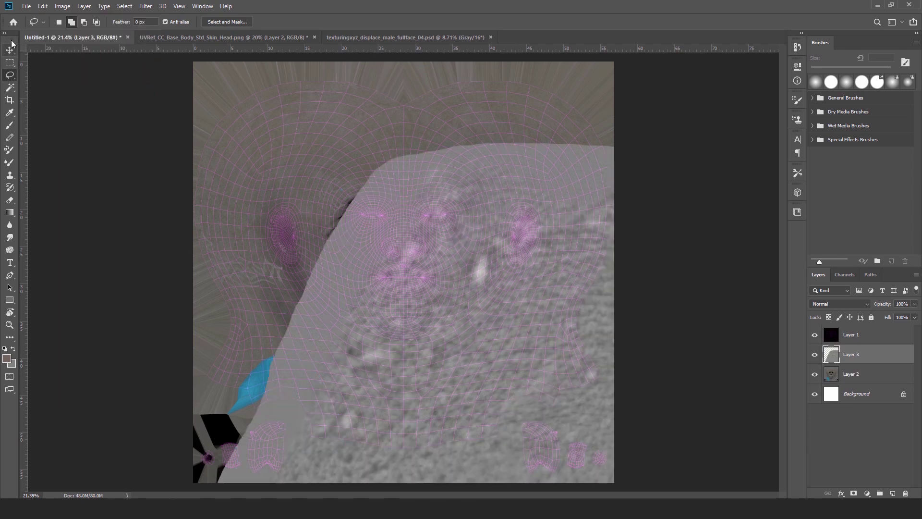
Lock the UV wireframe layer, Layer 1, completely
{"action": "left_click", "coordinate": [10, 50]}
{"action": "left_click", "coordinate": [874, 339]}
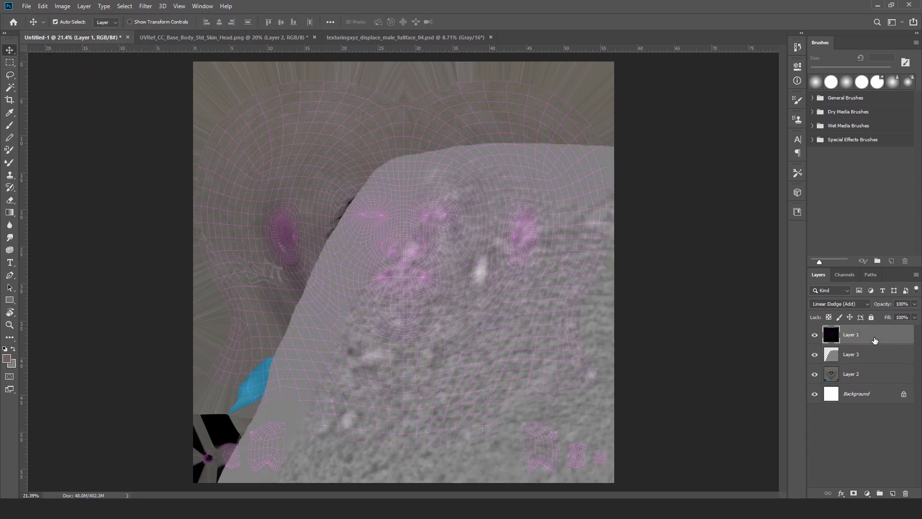
{"action": "left_click", "coordinate": [871, 317]}
Scale down the forehead patch on Layer 3 and position it over the head's forehead, just above the eyes
{"action": "left_click", "coordinate": [865, 356]}
{"action": "key", "text": "ctrl+t"}
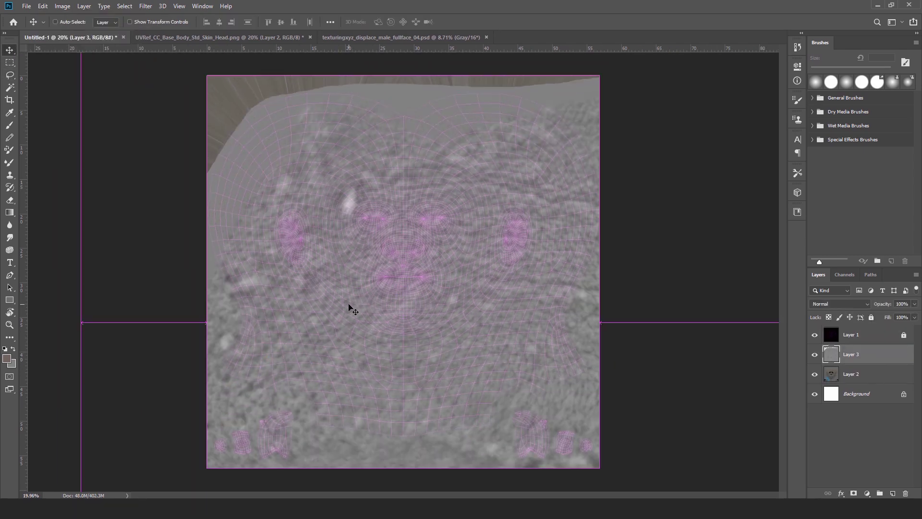
{"action": "key", "text": "ctrl+0"}
{"action": "left_click_drag", "start_coordinate": [771, 187], "coordinate": [576, 271], "text": "alt"}
{"action": "left_click_drag", "start_coordinate": [528, 289], "coordinate": [396, 240]}
{"action": "left_click_drag", "start_coordinate": [401, 225], "coordinate": [545, 215], "text": "ctrl"}
{"action": "left_click_drag", "start_coordinate": [388, 174], "coordinate": [416, 266]}
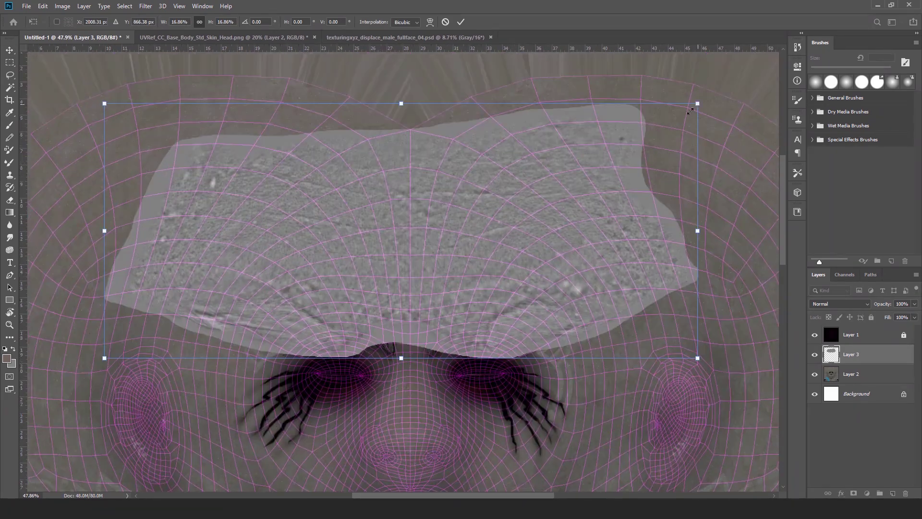
{"action": "left_click_drag", "start_coordinate": [696, 103], "coordinate": [572, 157], "text": "alt"}
{"action": "left_click_drag", "start_coordinate": [403, 225], "coordinate": [404, 272]}
{"action": "key", "text": "Return"}
Warp the right half of the forehead patch outward so it follows the UV wireframe's forehead and brow curves
{"action": "left_click_drag", "start_coordinate": [430, 302], "coordinate": [461, 300], "text": "ctrl"}
{"action": "key", "text": "ctrl+t"}
{"action": "right_click", "coordinate": [462, 249]}
{"action": "left_click", "coordinate": [490, 309]}
{"action": "left_click_drag", "start_coordinate": [483, 145], "coordinate": [482, 81]}
{"action": "left_click_drag", "start_coordinate": [657, 145], "coordinate": [719, 159]}
{"action": "left_click_drag", "start_coordinate": [657, 220], "coordinate": [724, 251]}
{"action": "left_click_drag", "start_coordinate": [657, 370], "coordinate": [667, 406]}
{"action": "left_click_drag", "start_coordinate": [482, 369], "coordinate": [472, 318]}
{"action": "left_click_drag", "start_coordinate": [404, 367], "coordinate": [406, 375]}
{"action": "left_click_drag", "start_coordinate": [657, 295], "coordinate": [698, 358]}
{"action": "left_click_drag", "start_coordinate": [724, 251], "coordinate": [761, 240]}
Warp the left half of the forehead patch to match, refine its upper and lower edges, and apply the warp
{"action": "left_click_drag", "start_coordinate": [309, 145], "coordinate": [285, 79]}
{"action": "left_click_drag", "start_coordinate": [134, 145], "coordinate": [135, 169]}
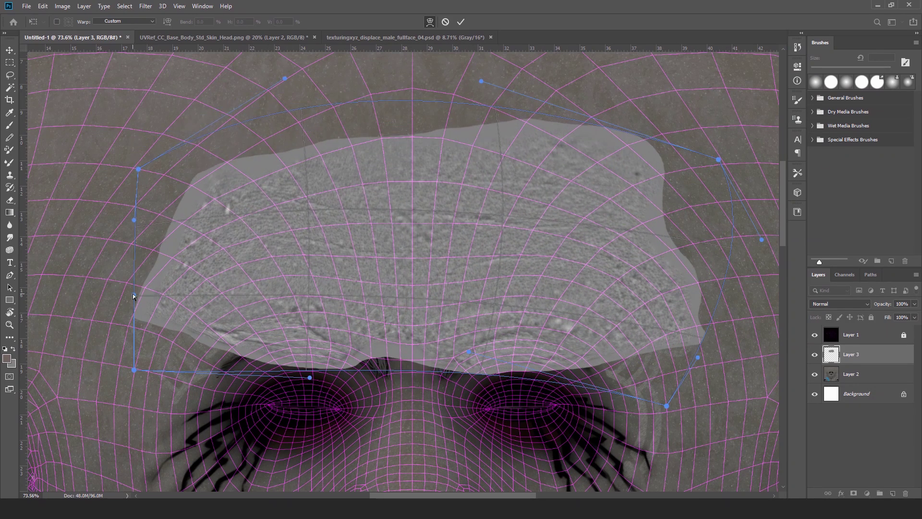
{"action": "left_click_drag", "start_coordinate": [134, 294], "coordinate": [64, 324]}
{"action": "left_click_drag", "start_coordinate": [134, 370], "coordinate": [122, 393]}
{"action": "left_click_drag", "start_coordinate": [136, 169], "coordinate": [123, 124]}
{"action": "left_click_drag", "start_coordinate": [440, 248], "coordinate": [426, 230]}
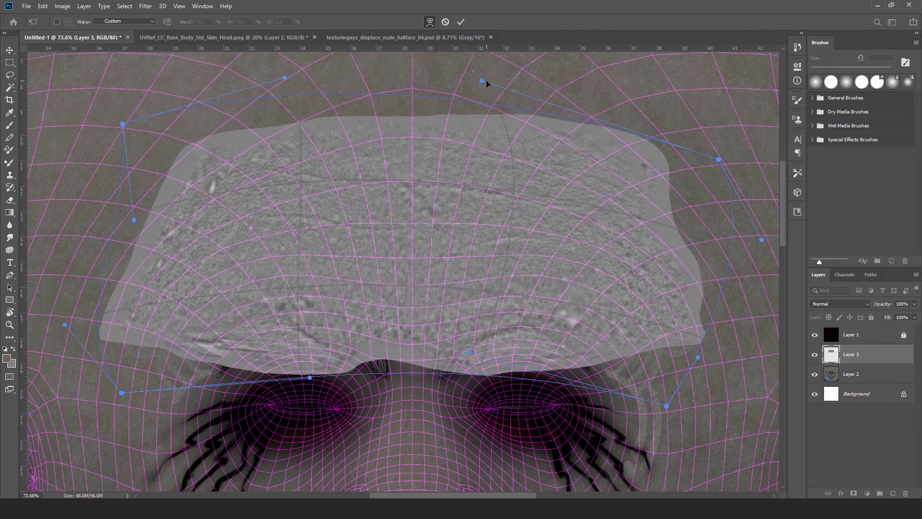
{"action": "left_click_drag", "start_coordinate": [481, 81], "coordinate": [508, 66]}
{"action": "left_click_drag", "start_coordinate": [285, 78], "coordinate": [264, 66]}
{"action": "left_click_drag", "start_coordinate": [134, 220], "coordinate": [103, 218]}
{"action": "left_click_drag", "start_coordinate": [468, 351], "coordinate": [452, 366]}
{"action": "left_click_drag", "start_coordinate": [438, 257], "coordinate": [448, 266]}
{"action": "key", "text": "Return"}
Nudge the forehead patch into place and warp its upper edge slightly upward
{"action": "left_click_drag", "start_coordinate": [419, 233], "coordinate": [432, 244]}
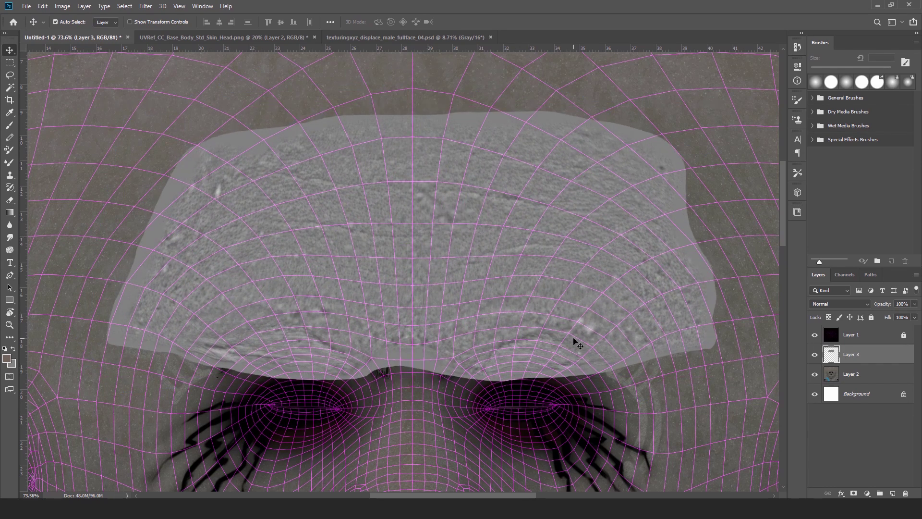
{"action": "key", "text": "ctrl+t"}
{"action": "right_click", "coordinate": [520, 231]}
{"action": "left_click", "coordinate": [540, 290]}
{"action": "left_click_drag", "start_coordinate": [514, 110], "coordinate": [516, 102]}
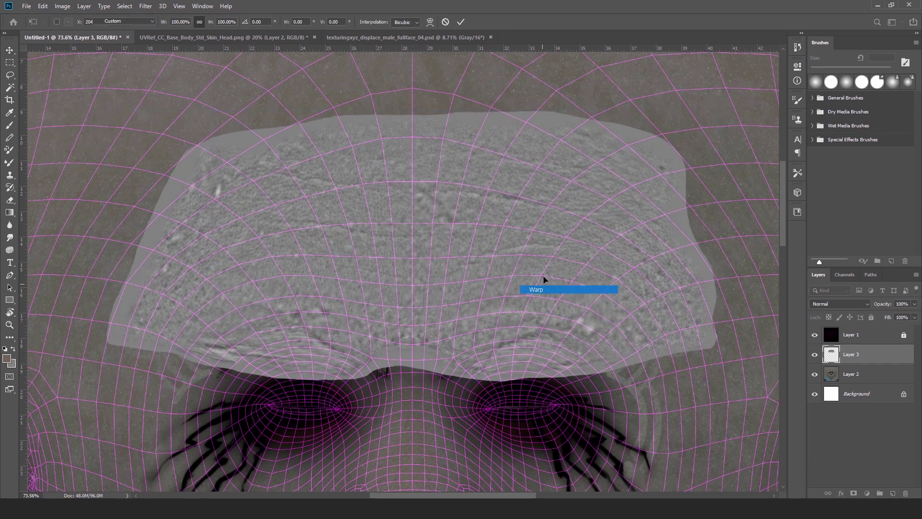
{"action": "left_click_drag", "start_coordinate": [310, 110], "coordinate": [308, 102]}
{"action": "key", "text": "Return"}
Hide the UV wireframe layer and add a layer mask to the forehead patch on Layer 3
{"action": "left_click", "coordinate": [815, 335]}
{"action": "left_click_drag", "start_coordinate": [480, 291], "coordinate": [504, 227], "text": "ctrl"}
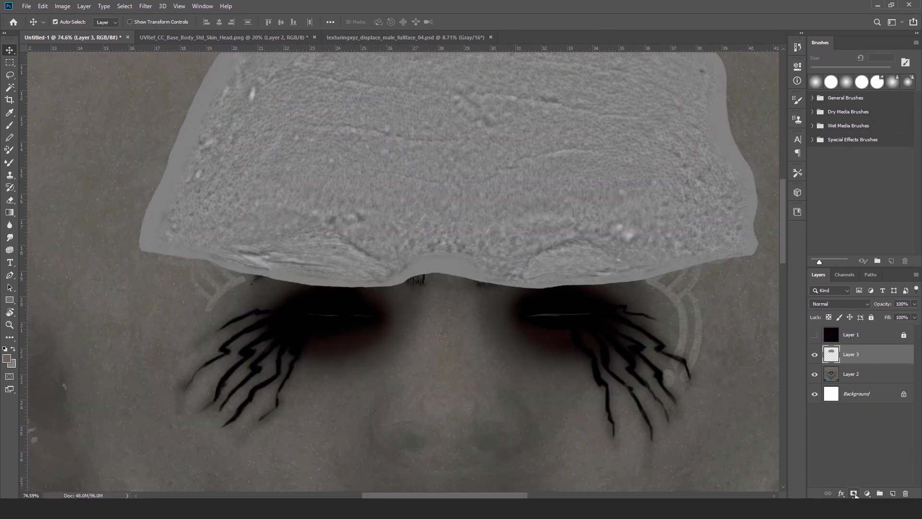
{"action": "left_click", "coordinate": [854, 494]}
Set the brush to 199 px, 29% opacity and 33% flow, and fade the patch's upper-left corner on its mask
{"action": "left_click", "coordinate": [222, 22]}
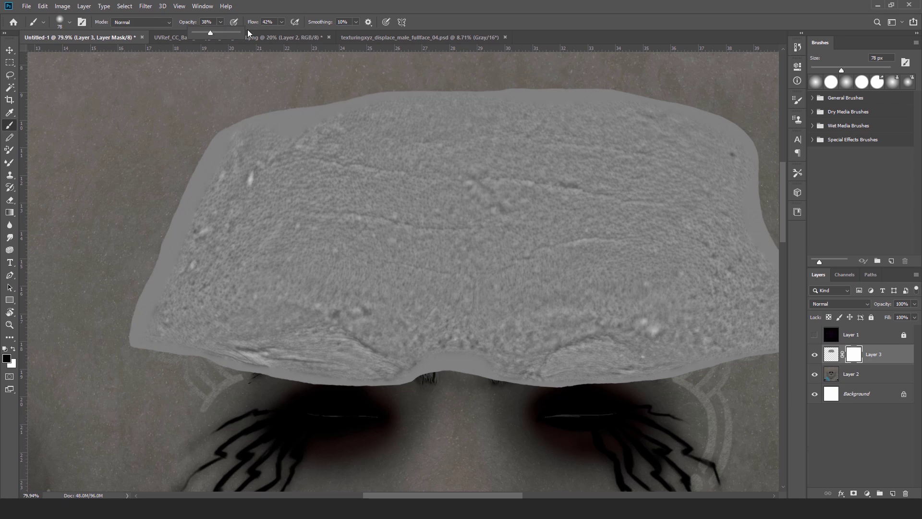
{"action": "left_click", "coordinate": [281, 22]}
{"action": "left_click_drag", "start_coordinate": [273, 33], "coordinate": [268, 33]}
{"action": "left_click", "coordinate": [70, 22]}
{"action": "left_click_drag", "start_coordinate": [42, 47], "coordinate": [70, 47]}
{"action": "left_click", "coordinate": [220, 21]}
{"action": "left_click_drag", "start_coordinate": [210, 33], "coordinate": [206, 33]}
{"action": "left_click", "coordinate": [219, 156]}
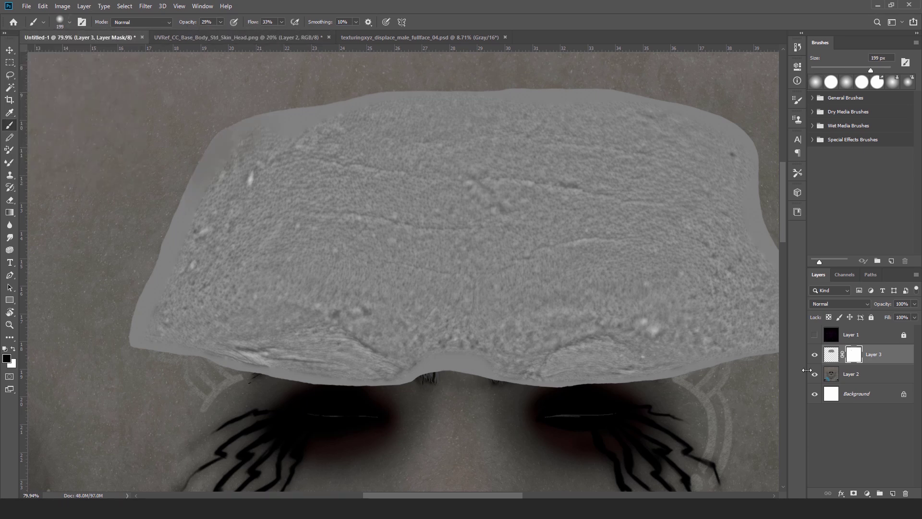
Hide the diffuse layer and add a layer above the Background filled with gray sampled from the forehead patch's edge
{"action": "left_click", "coordinate": [814, 373]}
{"action": "key", "text": "i"}
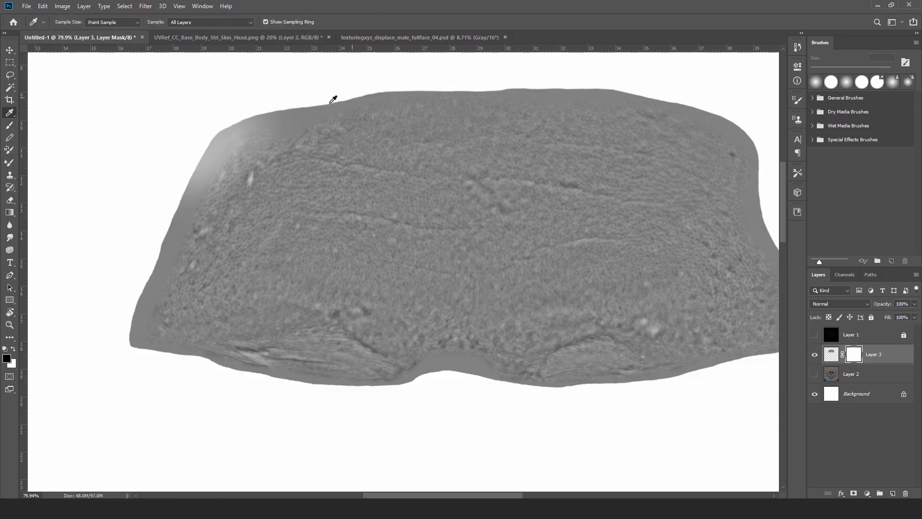
{"action": "left_click", "coordinate": [451, 367]}
{"action": "left_click", "coordinate": [856, 394]}
{"action": "left_click", "coordinate": [892, 493]}
{"action": "key", "text": "shift+F5"}
{"action": "key", "text": "Return"}
Paint on Layer 3's mask to blend the forehead patch's edges into the gray, with the UV wireframe shown as a guide
{"action": "left_click", "coordinate": [853, 354]}
{"action": "key", "text": "b"}
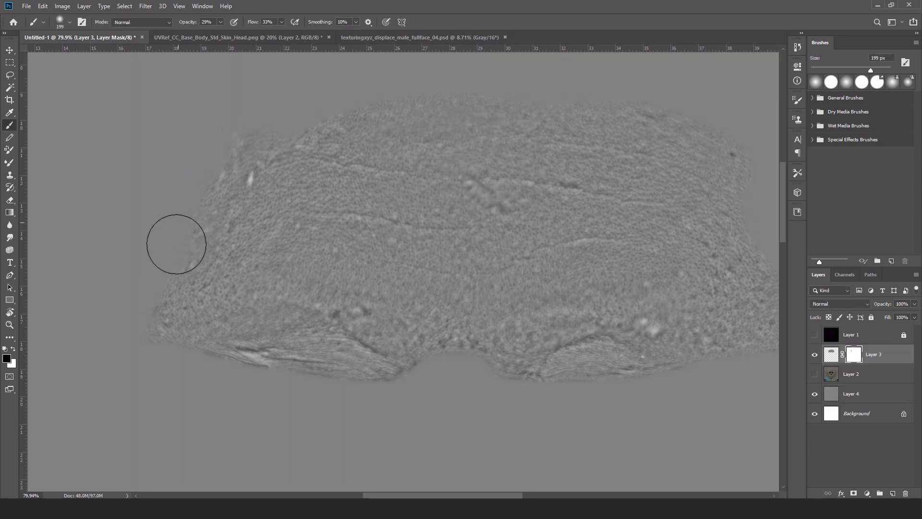
{"action": "left_click", "coordinate": [814, 334]}
{"action": "scroll", "coordinate": [384, 279], "scroll_direction": "up", "scroll_amount": 4, "text": "alt"}
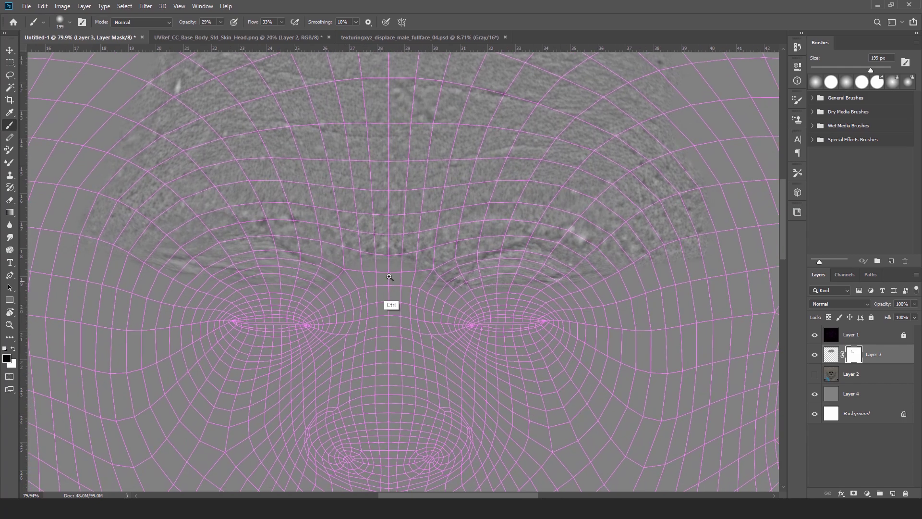
{"action": "left_click_drag", "start_coordinate": [521, 313], "coordinate": [418, 282]}
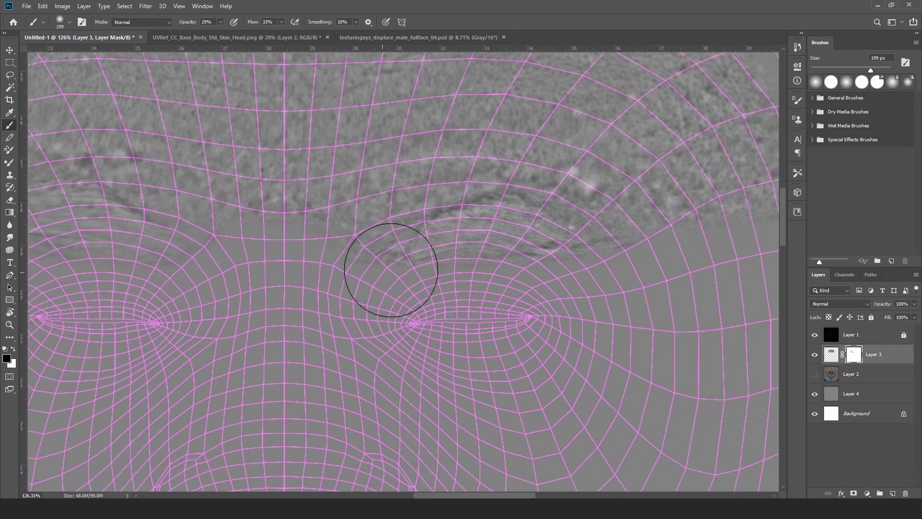
{"action": "left_click_drag", "start_coordinate": [548, 249], "coordinate": [407, 291]}
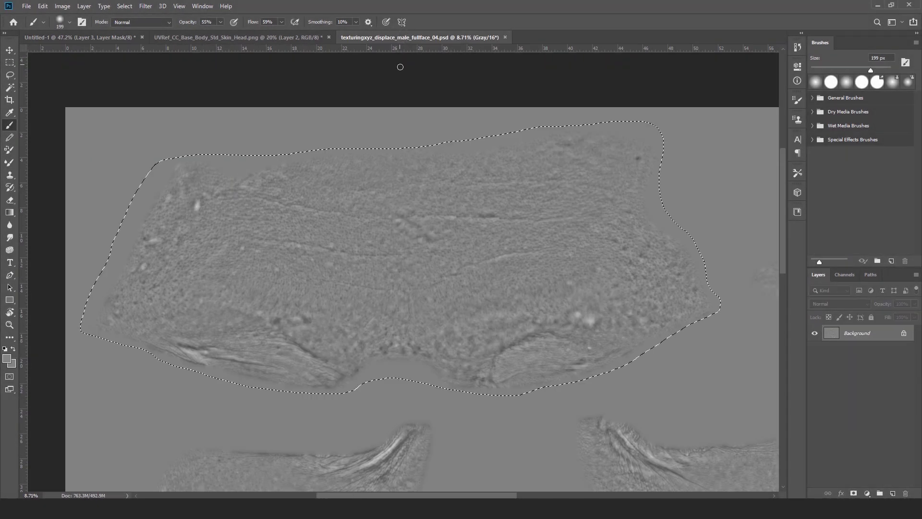
Clear the forehead selection in the displacement map and outline the left cheek area, including the under-eye folds, with the Lasso tool
{"action": "key", "text": "ctrl+d"}
{"action": "left_click_drag", "start_coordinate": [434, 291], "coordinate": [412, 284], "text": "ctrl"}
{"action": "left_click_drag", "start_coordinate": [459, 371], "coordinate": [455, 186]}
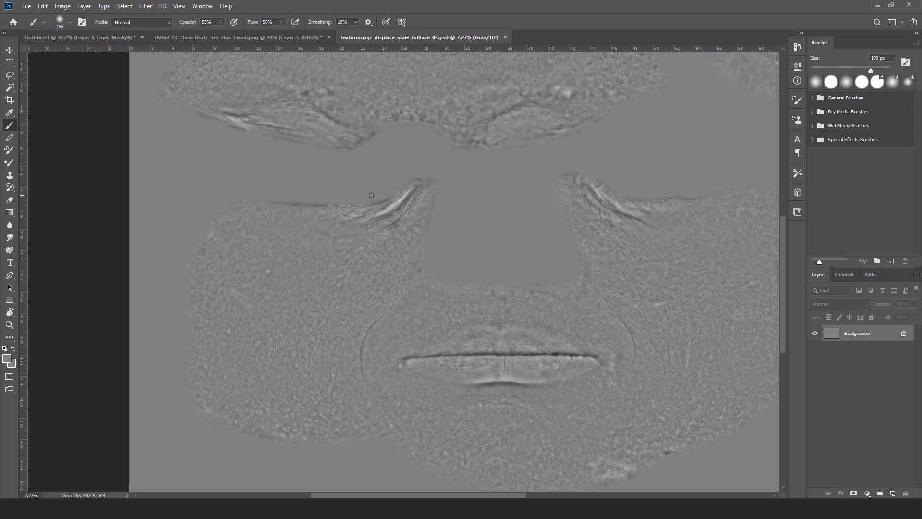
{"action": "key", "text": "j"}
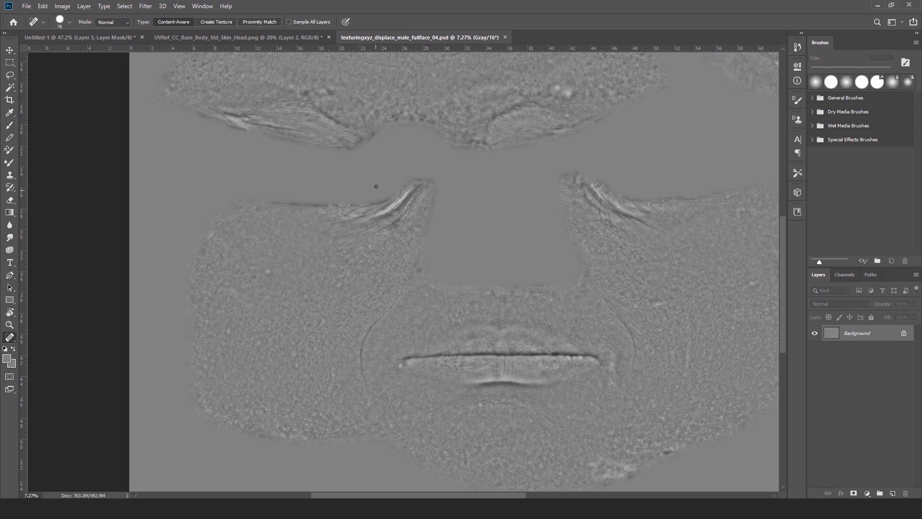
{"action": "left_click", "coordinate": [9, 75]}
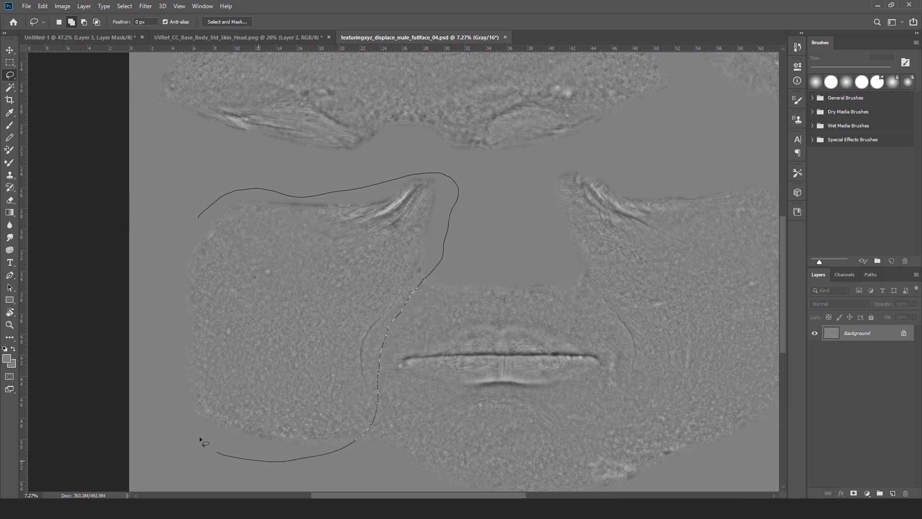
{"action": "left_click_drag", "start_coordinate": [169, 275], "coordinate": [168, 278]}
Paste the outlined cheek patch into the head UV document above Layer 3, with the diffuse layer shown as a reference
{"action": "key", "text": "ctrl+Tab"}
{"action": "left_click", "coordinate": [815, 335]}
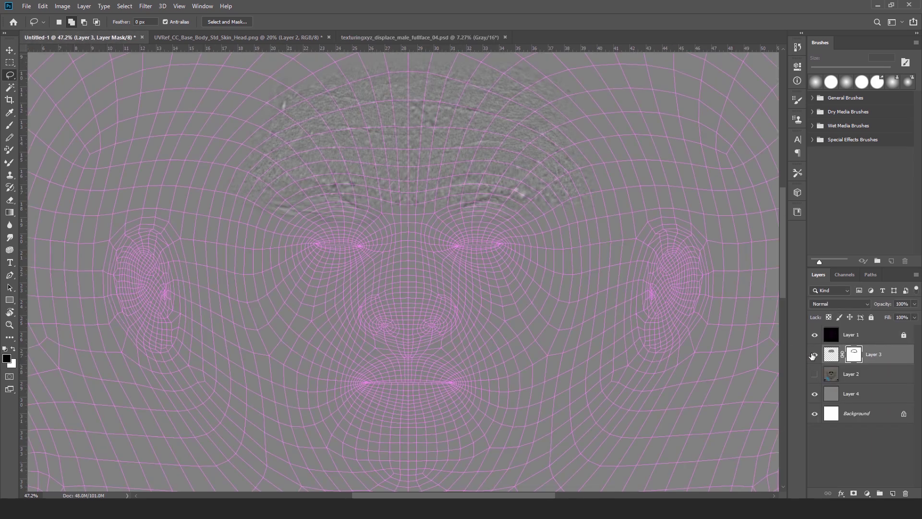
{"action": "left_click", "coordinate": [815, 374]}
{"action": "key", "text": "ctrl+v"}
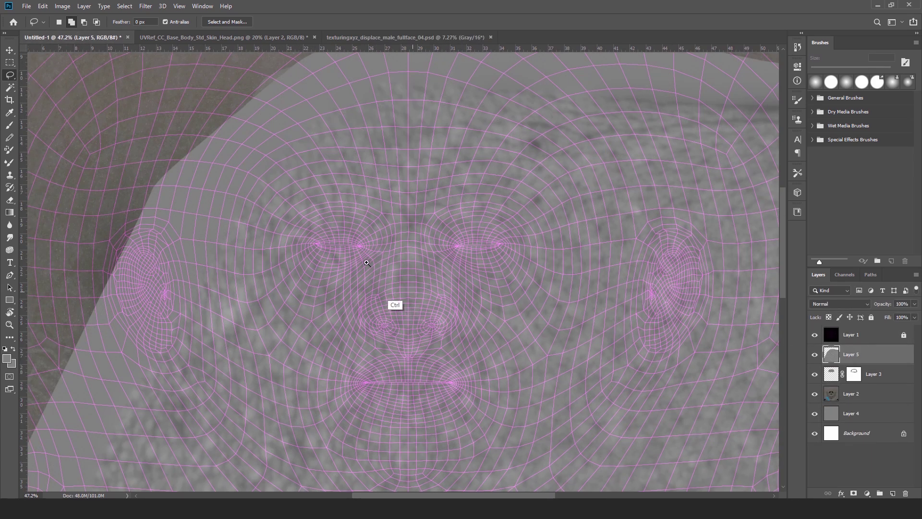
Scale the pasted cheek patch down to about 16% and move it towards the face's left cheek
{"action": "scroll", "coordinate": [374, 245], "scroll_direction": "down", "scroll_amount": 5, "text": "alt"}
{"action": "key", "text": "ctrl+t"}
{"action": "left_click_drag", "start_coordinate": [271, 140], "coordinate": [465, 310]}
{"action": "left_click_drag", "start_coordinate": [486, 340], "coordinate": [275, 146]}
{"action": "left_click_drag", "start_coordinate": [600, 124], "coordinate": [367, 300]}
{"action": "left_click_drag", "start_coordinate": [381, 332], "coordinate": [375, 305]}
{"action": "left_click_drag", "start_coordinate": [349, 346], "coordinate": [382, 267]}
Reduce the cheek patch to about 11% and align its under-eye folds beneath the left eye
{"action": "scroll", "coordinate": [391, 267], "scroll_direction": "up", "scroll_amount": 6, "text": "alt"}
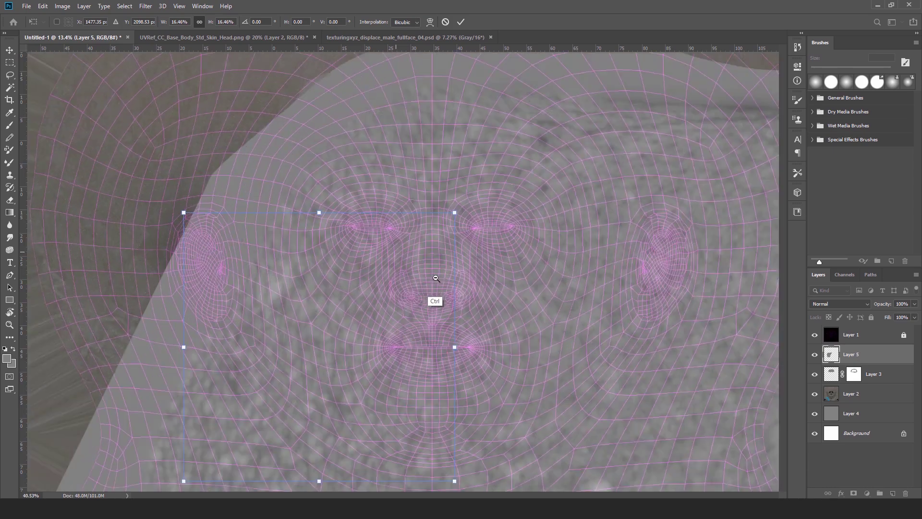
{"action": "left_click_drag", "start_coordinate": [465, 209], "coordinate": [398, 280]}
{"action": "left_click_drag", "start_coordinate": [343, 306], "coordinate": [396, 261]}
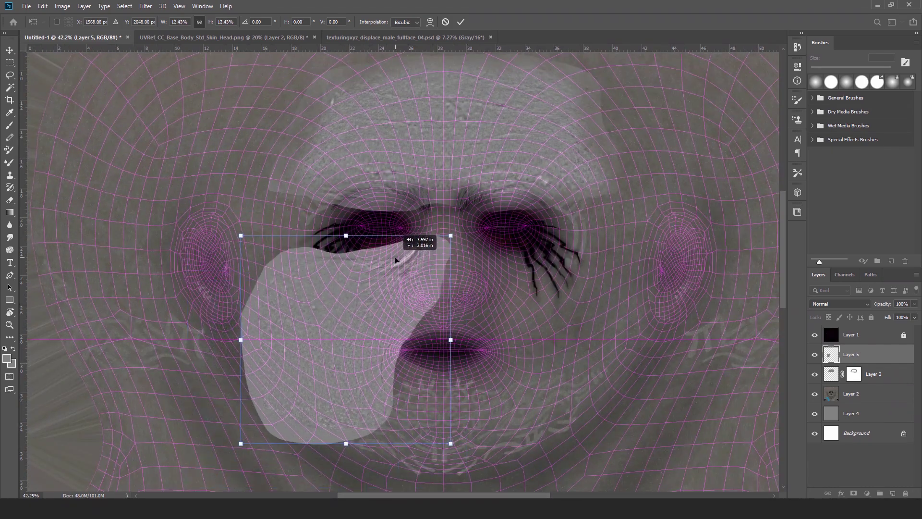
{"action": "left_click_drag", "start_coordinate": [449, 235], "coordinate": [428, 259]}
{"action": "scroll", "coordinate": [423, 300], "scroll_direction": "up", "scroll_amount": 3, "text": "alt"}
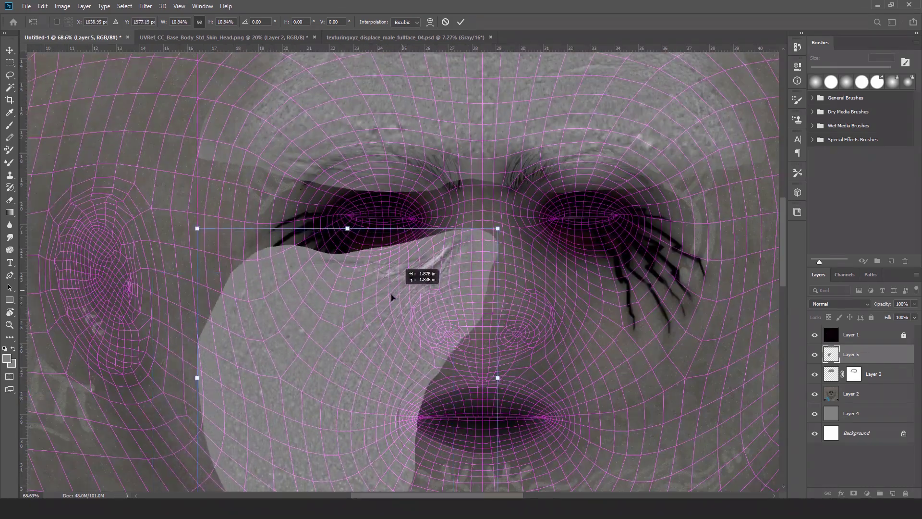
{"action": "left_click_drag", "start_coordinate": [391, 294], "coordinate": [379, 295]}
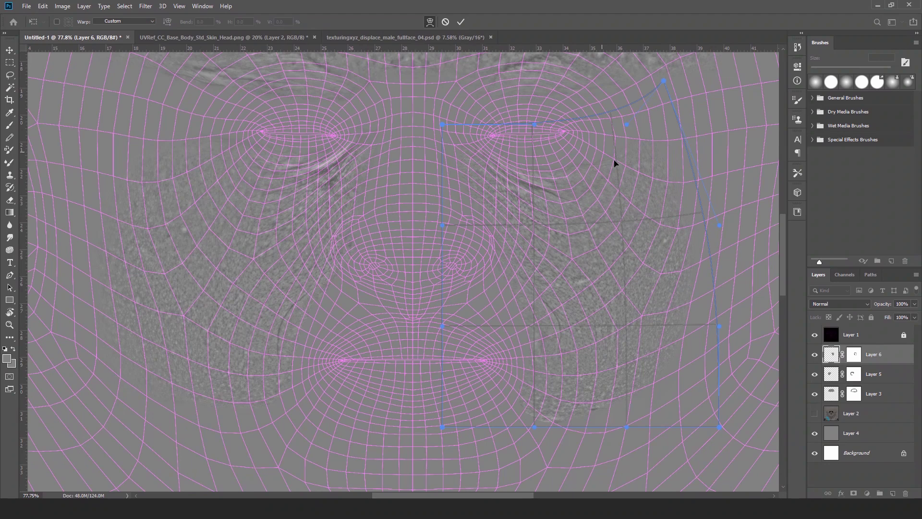
Warp the right cheek patch on Layer 6 so its upper outer edge follows the UV wireframe
{"action": "left_click_drag", "start_coordinate": [613, 164], "coordinate": [616, 106]}
{"action": "left_click_drag", "start_coordinate": [663, 81], "coordinate": [632, 58]}
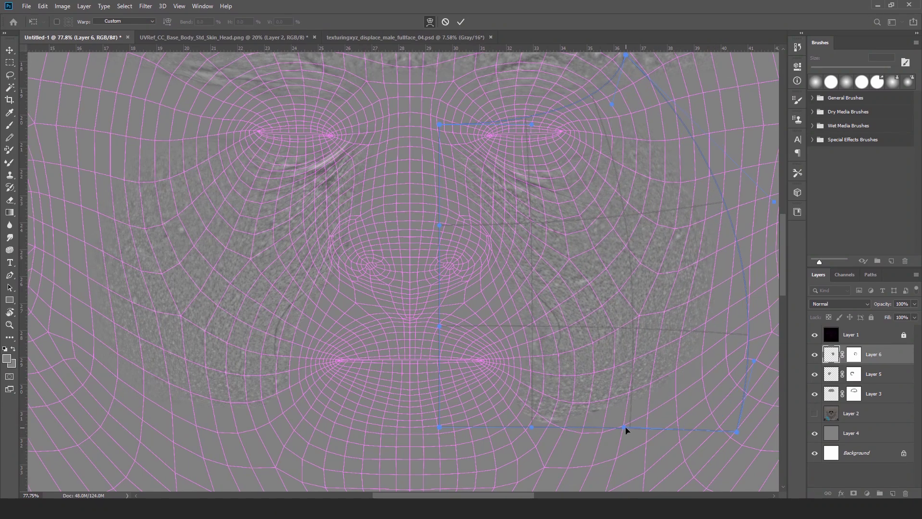
Adjust the tonal range of the merged head displacement layer, darkening its base gray
{"action": "left_click", "coordinate": [63, 6]}
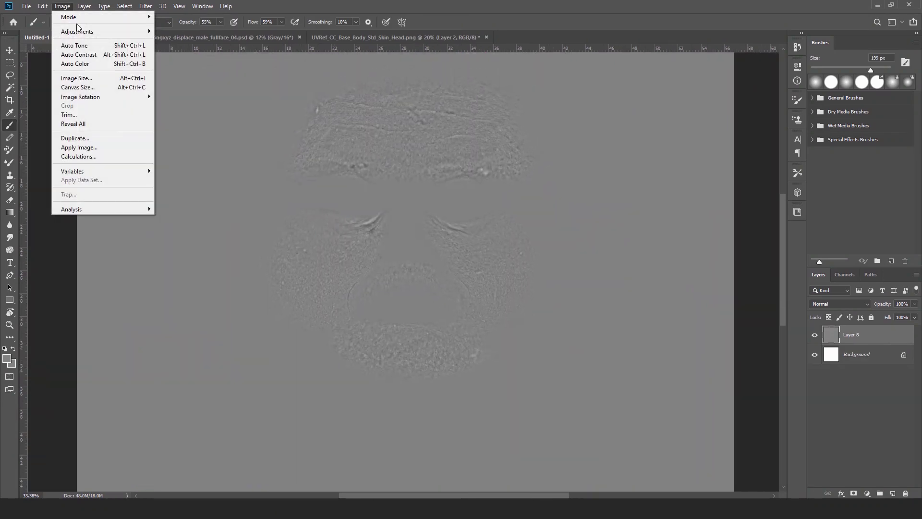
{"action": "mouse_move", "coordinate": [77, 31]}
{"action": "left_click", "coordinate": [170, 48]}
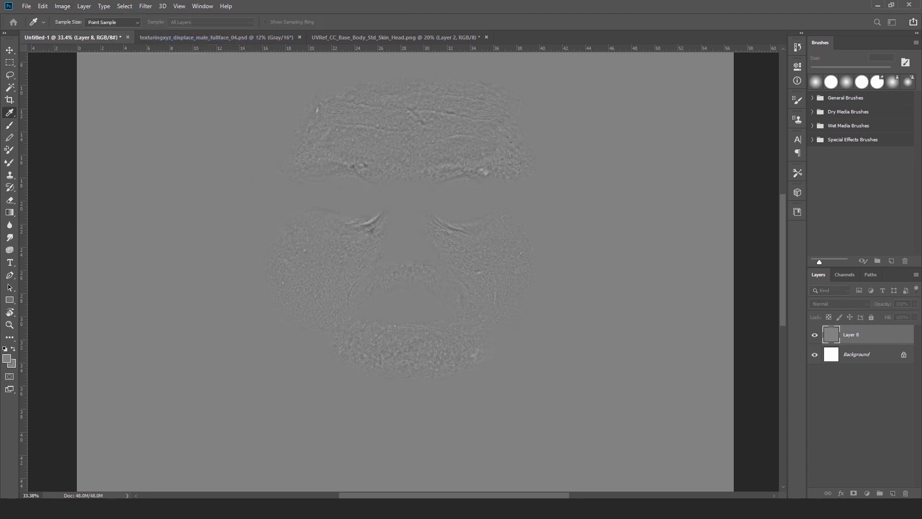
{"action": "left_click_drag", "start_coordinate": [698, 181], "coordinate": [707, 129]}
{"action": "left_click_drag", "start_coordinate": [590, 231], "coordinate": [600, 233]}
{"action": "left_click_drag", "start_coordinate": [656, 231], "coordinate": [611, 232]}
{"action": "left_click", "coordinate": [741, 142]}
{"action": "left_click_drag", "start_coordinate": [400, 127], "coordinate": [396, 146], "text": "ctrl"}
{"action": "left_click_drag", "start_coordinate": [450, 161], "coordinate": [435, 185]}
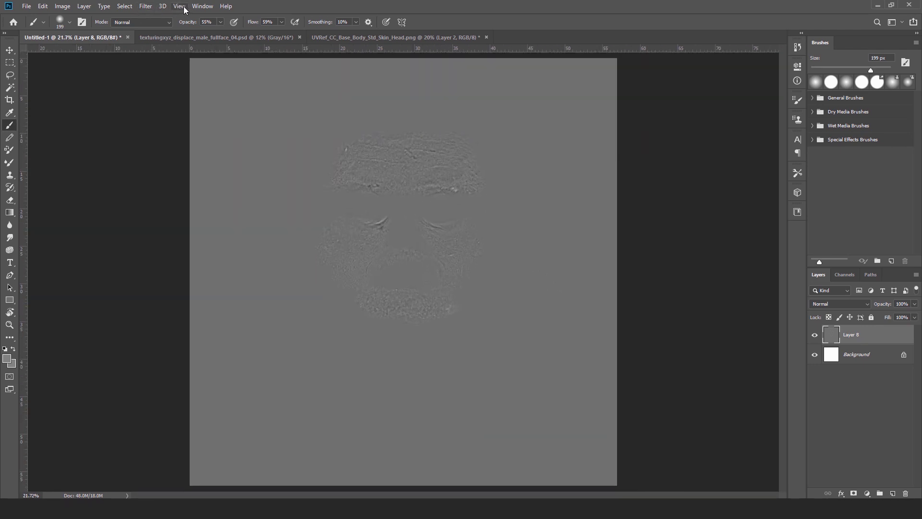
Generate a normal map from the merged head displacement layer
{"action": "left_click", "coordinate": [146, 6]}
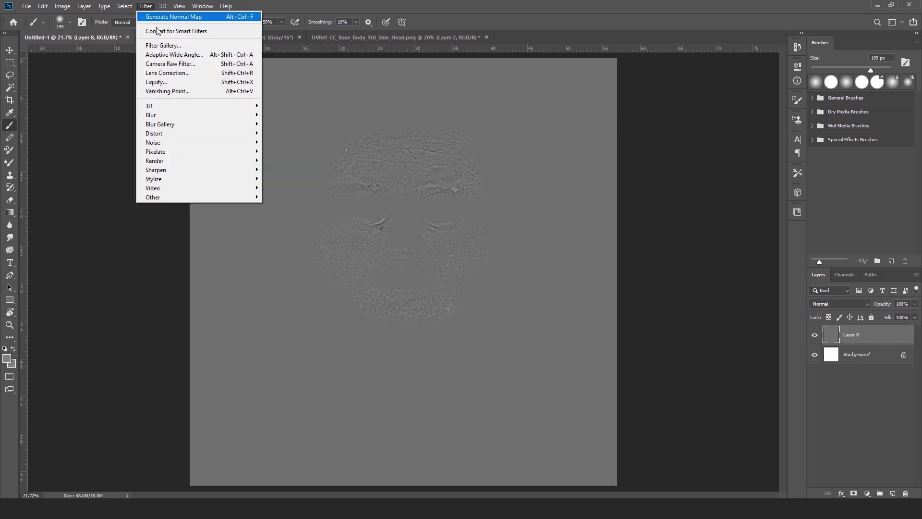
{"action": "mouse_move", "coordinate": [209, 107]}
{"action": "left_click", "coordinate": [309, 115]}
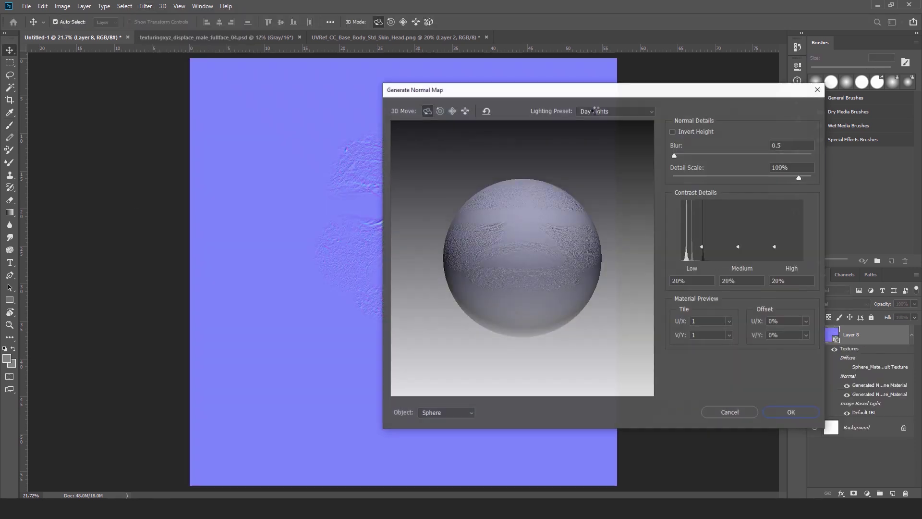
{"action": "left_click", "coordinate": [804, 414]}
Save the head normal map as a PNG named XYZ Normal Map in the XYZ materials folder
{"action": "left_click", "coordinate": [27, 6]}
{"action": "left_click", "coordinate": [62, 107]}
{"action": "left_click", "coordinate": [251, 260]}
{"action": "left_click", "coordinate": [238, 393]}
{"action": "double_click", "coordinate": [214, 250]}
{"action": "type", "text": "XYZ Normal "}
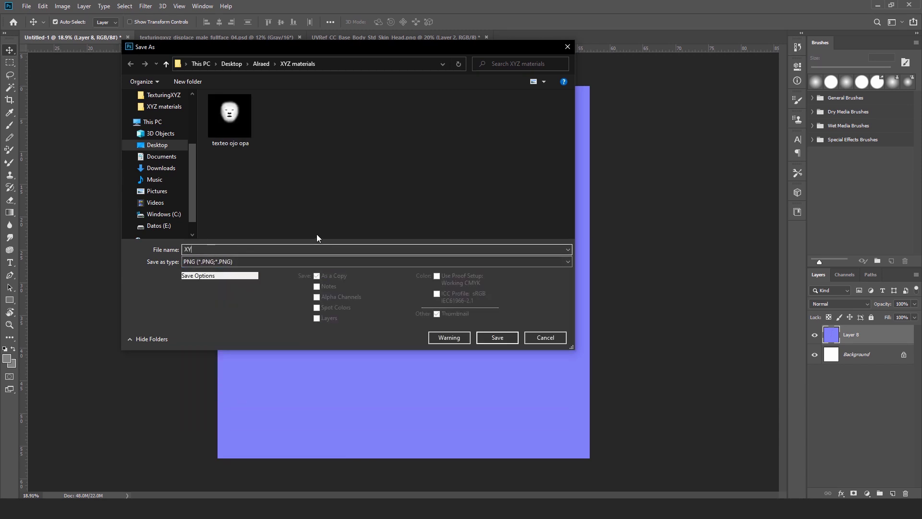
{"action": "type", "text": "MAp"}
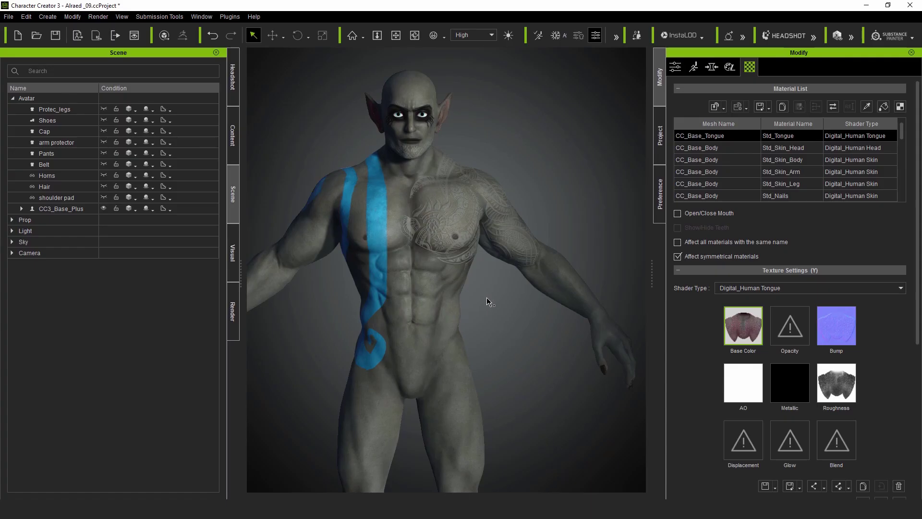
Switch to Character Creator, select the Std_Skin_Arm material and send its base color with the UV reference to Photoshop
{"action": "left_click", "coordinate": [826, 171]}
{"action": "scroll", "coordinate": [880, 330], "scroll_direction": "down", "scroll_amount": 5}
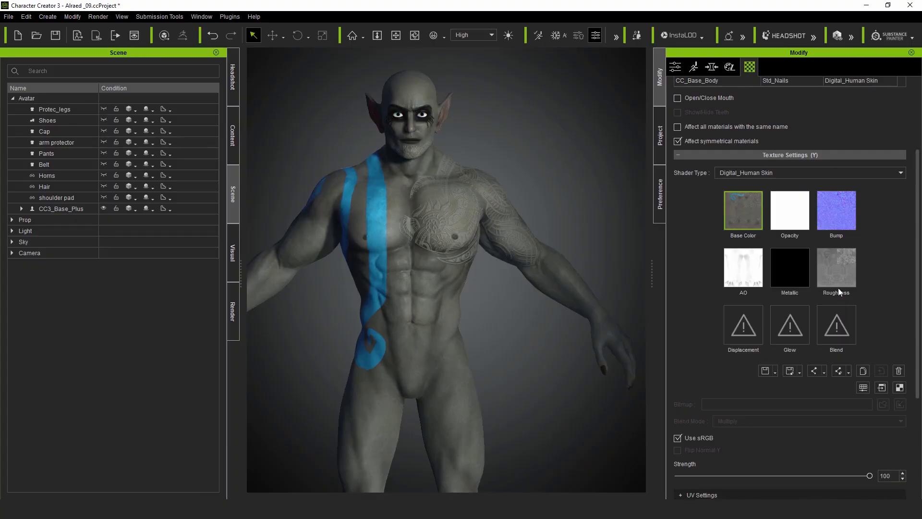
{"action": "left_click", "coordinate": [883, 387]}
Create a new document and copy the arm base color texture into it, closing the source file
{"action": "key", "text": "ctrl+n"}
{"action": "key", "text": "Return"}
{"action": "left_click_drag", "start_coordinate": [281, 36], "coordinate": [412, 387]}
{"action": "left_click_drag", "start_coordinate": [831, 335], "coordinate": [389, 249]}
{"action": "left_click", "coordinate": [517, 386]}
Copy the arm UV wireframe into the new document above the base color layer and close its source file
{"action": "left_click", "coordinate": [132, 38]}
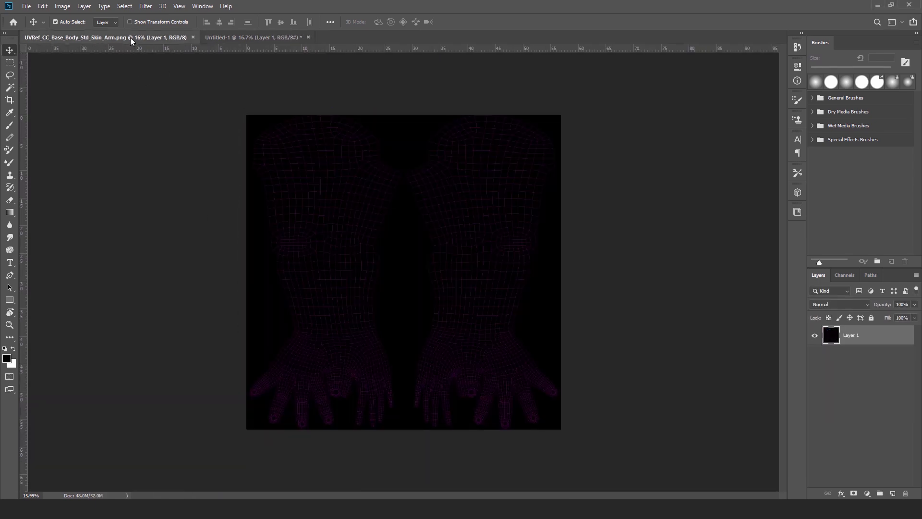
{"action": "left_click_drag", "start_coordinate": [132, 39], "coordinate": [155, 352]}
{"action": "left_click_drag", "start_coordinate": [831, 342], "coordinate": [405, 248]}
{"action": "left_click", "coordinate": [339, 352]}
{"action": "scroll", "coordinate": [339, 251], "scroll_direction": "up", "scroll_amount": 2, "text": "alt"}
{"action": "scroll", "coordinate": [351, 330], "scroll_direction": "down", "scroll_amount": 1, "text": "alt"}
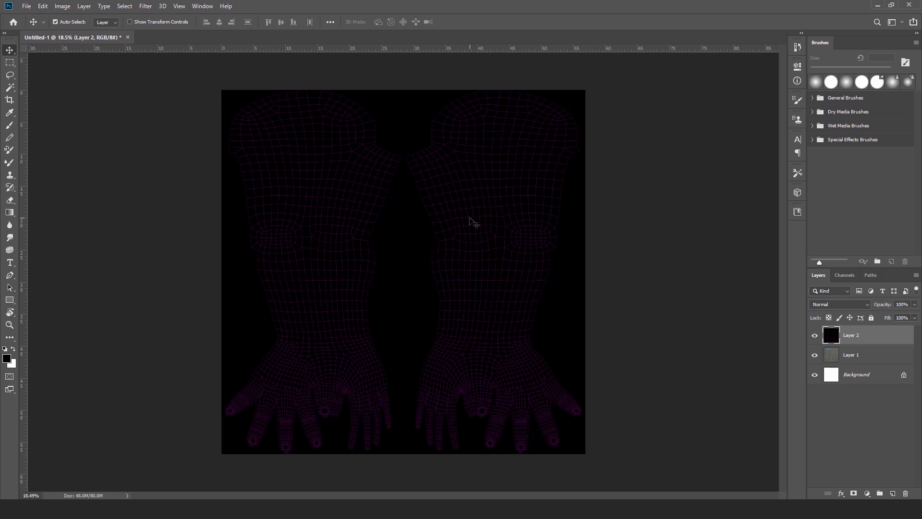
Open texturingxyz_displacement_male_30s_arm_palmhand_02.psd and outline the back-of-hand area with the Lasso tool
{"action": "mouse_move", "coordinate": [144, 509]}
{"action": "left_click", "coordinate": [368, 461]}
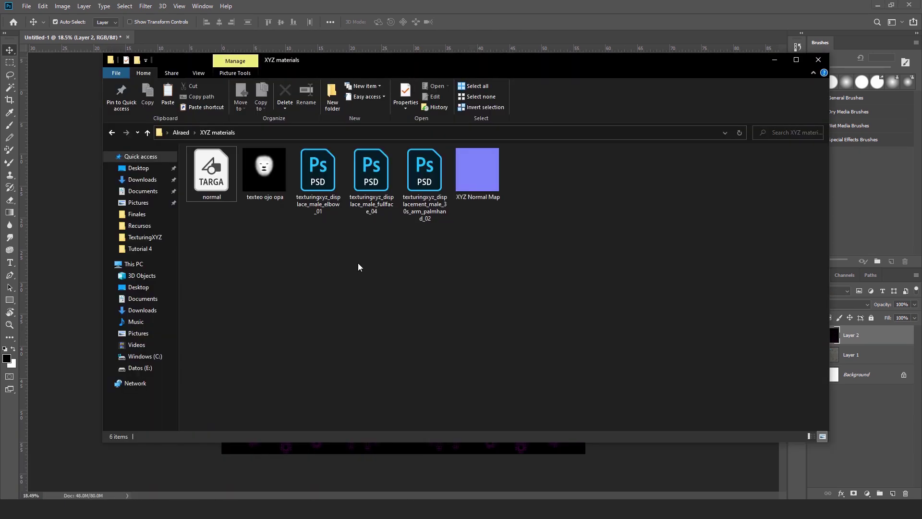
{"action": "double_click", "coordinate": [435, 205]}
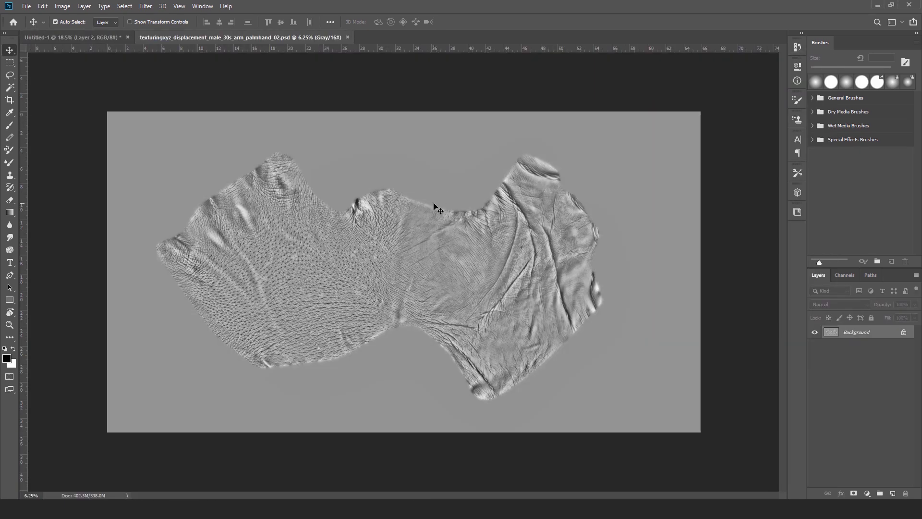
{"action": "left_click_drag", "start_coordinate": [490, 369], "coordinate": [486, 339]}
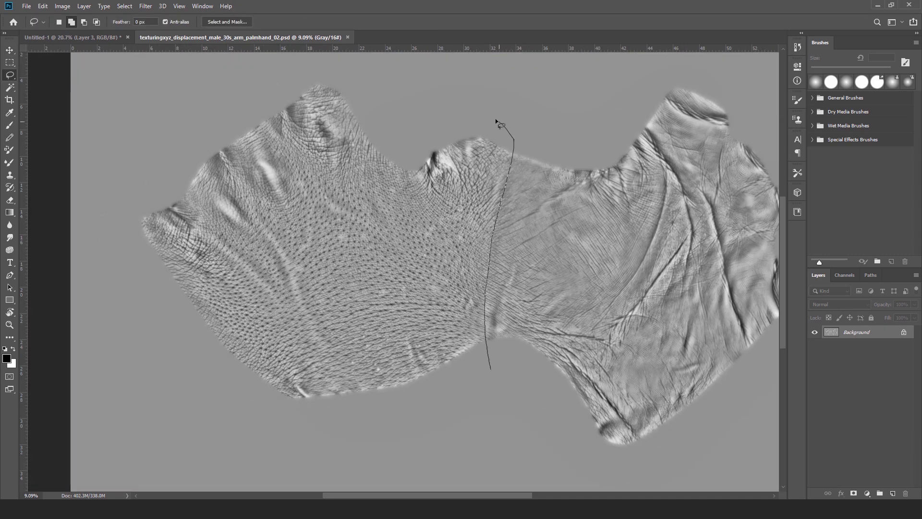
{"action": "left_click_drag", "start_coordinate": [496, 120], "coordinate": [489, 370]}
Paste the back-of-hand patch into the arm document above Layer 1
{"action": "left_click", "coordinate": [94, 39]}
{"action": "scroll", "coordinate": [399, 420], "scroll_direction": "up", "scroll_amount": 5, "text": "alt"}
{"action": "left_click_drag", "start_coordinate": [393, 434], "coordinate": [353, 317]}
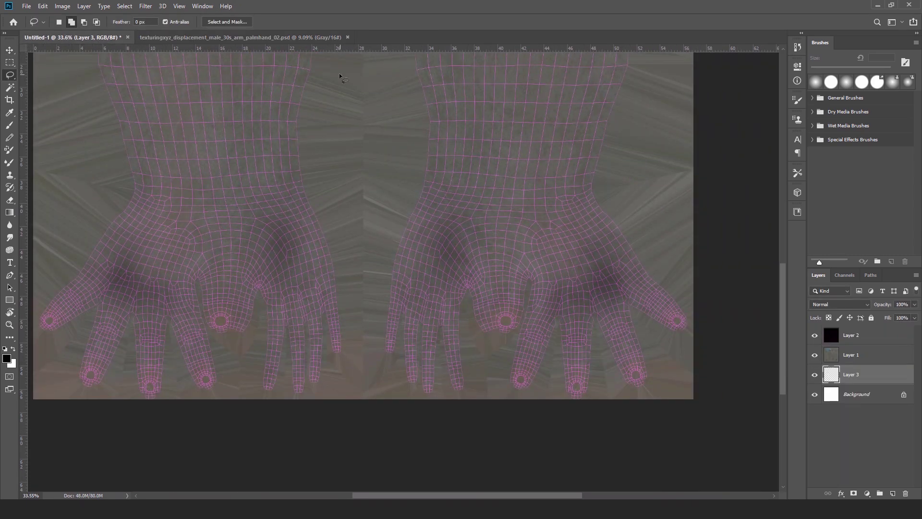
{"action": "left_click_drag", "start_coordinate": [570, 287], "coordinate": [592, 302], "text": "alt"}
{"action": "left_click", "coordinate": [851, 354]}
{"action": "key", "text": "ctrl+v"}
Scale down the back-of-hand patch and position it over the right-hand UV layout
{"action": "left_click_drag", "start_coordinate": [500, 340], "coordinate": [433, 340], "text": "alt"}
{"action": "key", "text": "ctrl+t"}
{"action": "left_click_drag", "start_coordinate": [758, 173], "coordinate": [413, 308]}
{"action": "left_click_drag", "start_coordinate": [424, 288], "coordinate": [293, 377]}
{"action": "left_click_drag", "start_coordinate": [354, 339], "coordinate": [489, 339]}
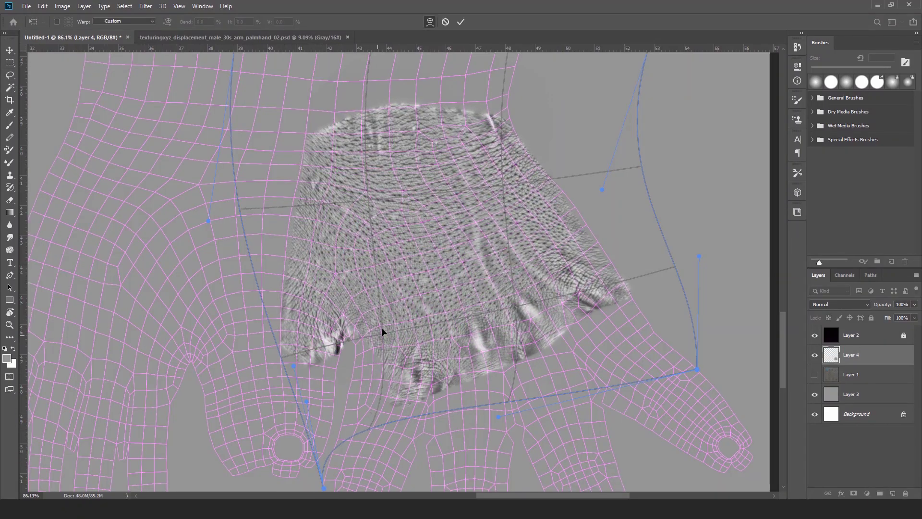
Warp the back-of-hand patch to follow the hand's UV lines, and refine its fit with another transform
{"action": "left_click_drag", "start_coordinate": [573, 411], "coordinate": [500, 424]}
{"action": "left_click_drag", "start_coordinate": [697, 369], "coordinate": [704, 395]}
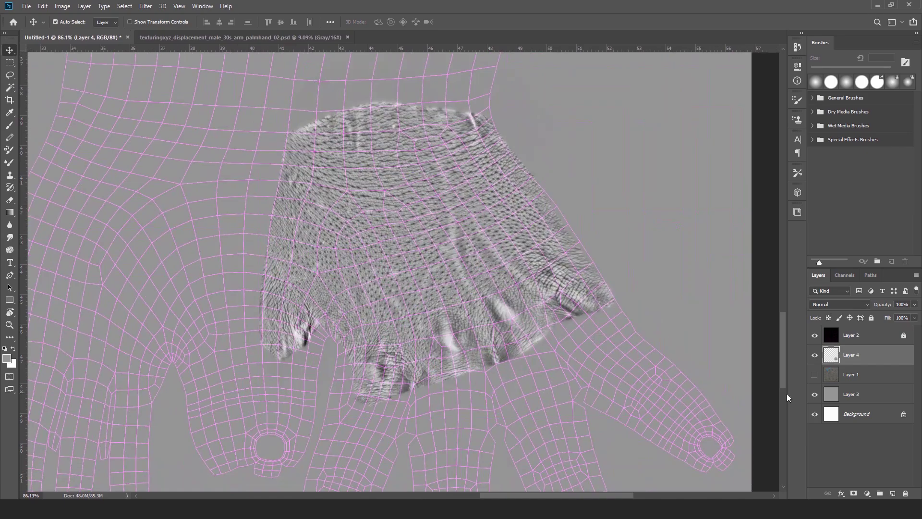
{"action": "left_click", "coordinate": [814, 335]}
{"action": "key", "text": "ctrl+t"}
{"action": "left_click_drag", "start_coordinate": [663, 419], "coordinate": [669, 423]}
{"action": "key", "text": "Return"}
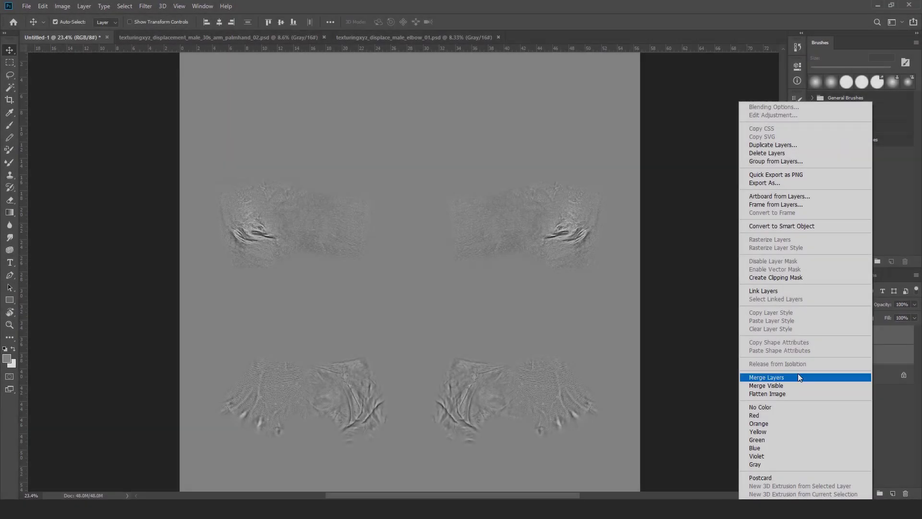
Merge the arm displacement layers into one and adjust the merged layer's tonal range
{"action": "left_click", "coordinate": [797, 374]}
{"action": "left_click", "coordinate": [62, 5]}
{"action": "mouse_move", "coordinate": [104, 29]}
{"action": "left_click", "coordinate": [164, 50]}
{"action": "left_click_drag", "start_coordinate": [573, 236], "coordinate": [577, 261]}
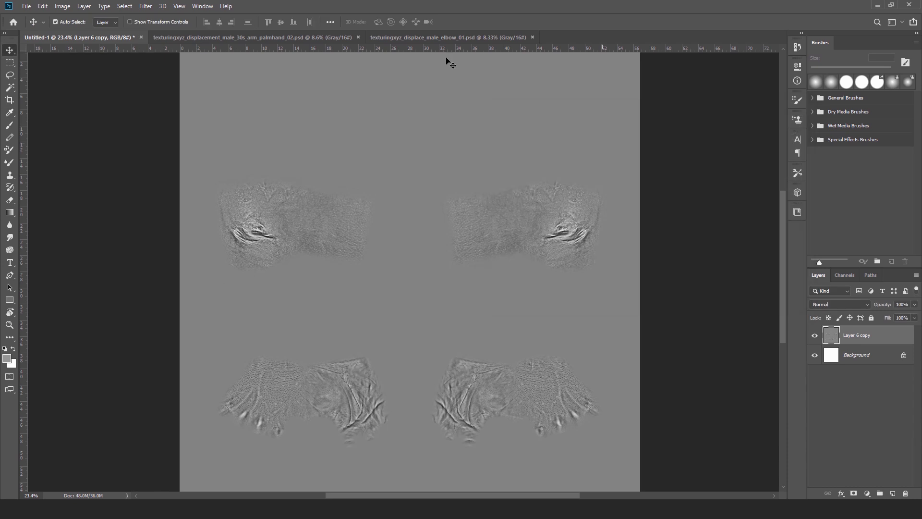
Generate a normal map from the merged arm layer and inspect its skin detail up close
{"action": "left_click", "coordinate": [145, 6]}
{"action": "mouse_move", "coordinate": [242, 105]}
{"action": "left_click", "coordinate": [293, 115]}
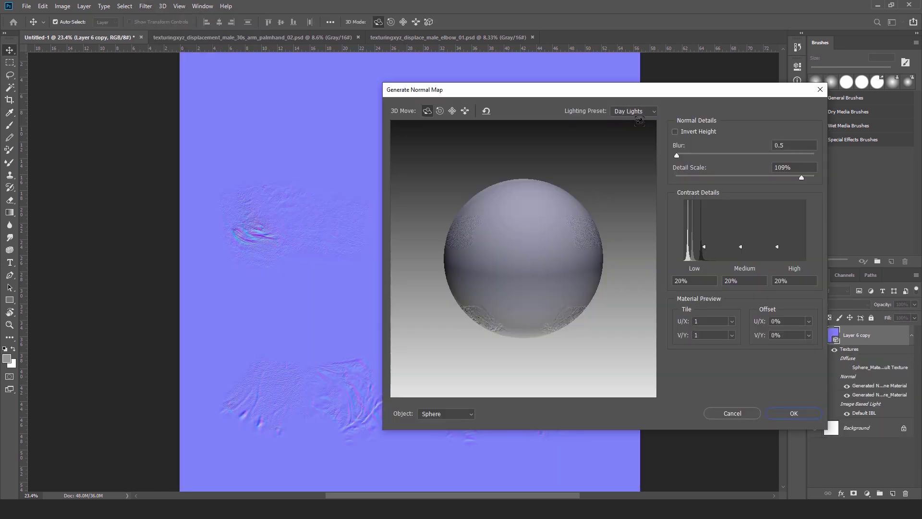
{"action": "left_click", "coordinate": [787, 413]}
{"action": "scroll", "coordinate": [509, 398], "scroll_direction": "up", "scroll_amount": 5, "text": "alt"}
{"action": "scroll", "coordinate": [315, 275], "scroll_direction": "up", "scroll_amount": 8, "text": "alt"}
{"action": "scroll", "coordinate": [401, 362], "scroll_direction": "down", "scroll_amount": 8, "text": "alt"}
{"action": "key", "text": "ctrl+0"}
Save the arm normal map as a PNG named XYZ Normal Map Arm in the XYZ materials folder
{"action": "left_click", "coordinate": [26, 7]}
{"action": "left_click", "coordinate": [40, 126]}
{"action": "left_click", "coordinate": [289, 261]}
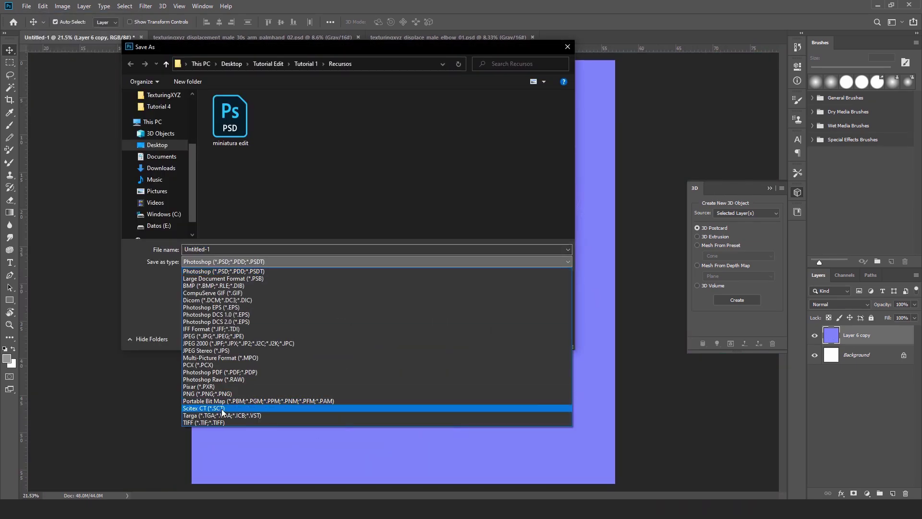
{"action": "left_click", "coordinate": [218, 393]}
{"action": "left_click", "coordinate": [282, 116]}
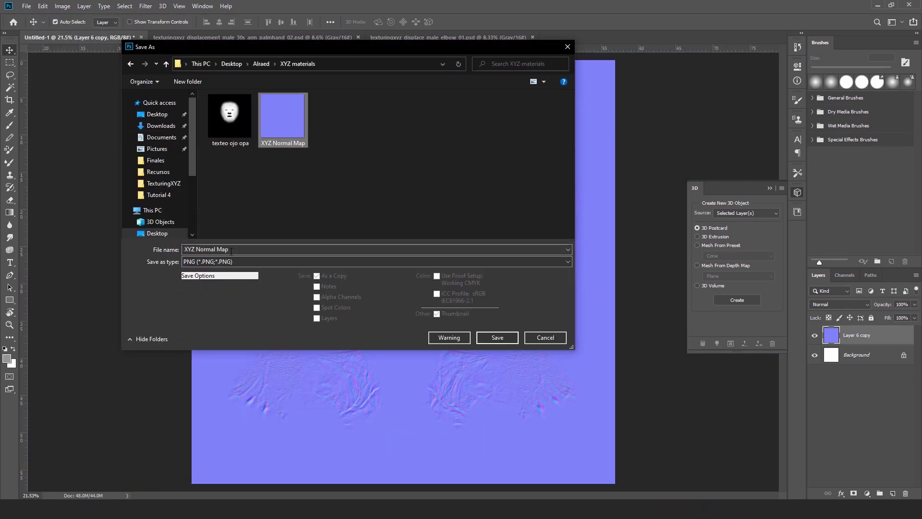
{"action": "left_click", "coordinate": [246, 248]}
{"action": "type", "text": "Arm"}
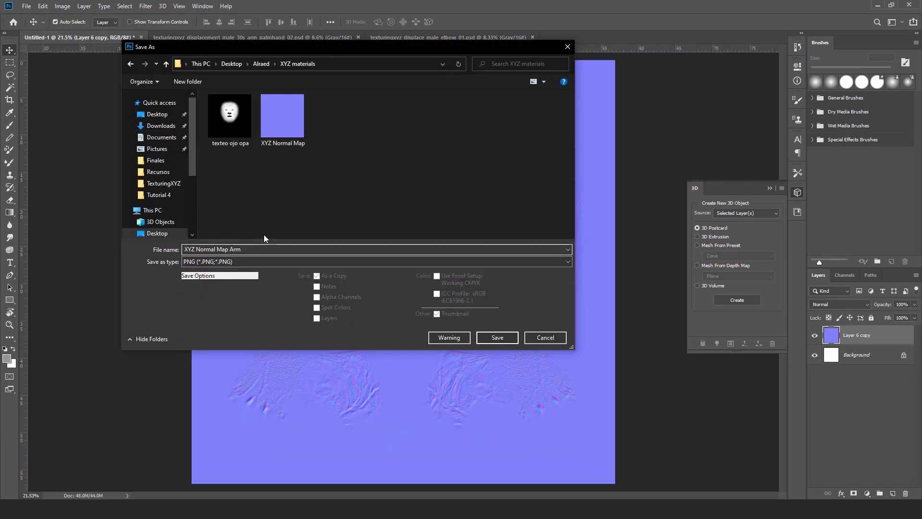
{"action": "key", "text": "Return"}
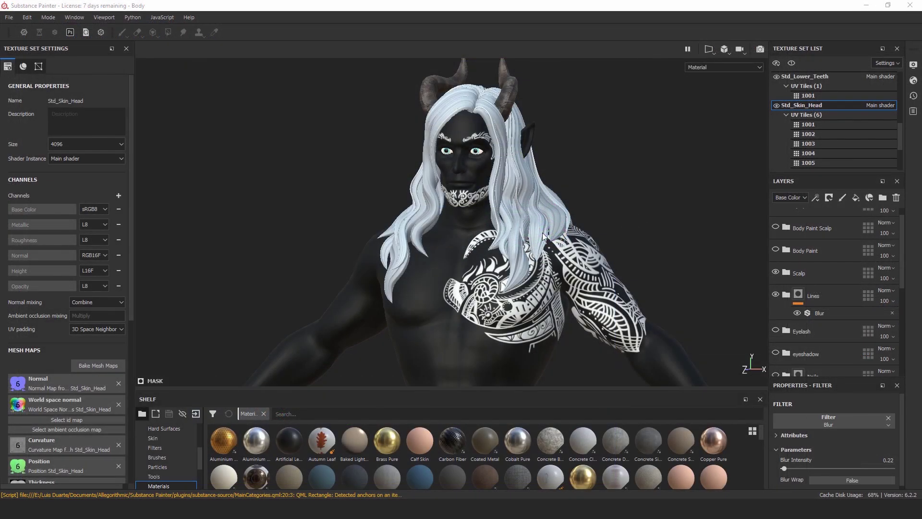
Switch to the body project in Substance Painter and open the texture export settings
{"action": "mouse_move", "coordinate": [545, 237]}
{"action": "left_mouse_down", "text": "alt"}
{"action": "mouse_move", "coordinate": [485, 254]}
{"action": "mouse_move", "coordinate": [531, 250]}
{"action": "mouse_move", "coordinate": [494, 234]}
{"action": "mouse_move", "coordinate": [710, 231]}
{"action": "left_mouse_up", "text": "alt"}
{"action": "left_click", "coordinate": [8, 17]}
{"action": "left_click", "coordinate": [29, 201]}
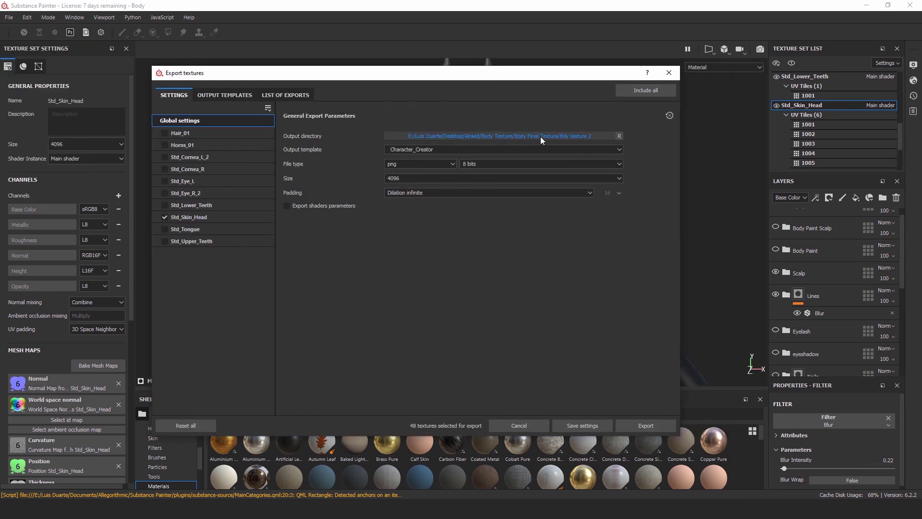
Create a folder named Mask Body inside Body Final Texture and export the Std_Skin_Head textures to it
{"action": "left_click", "coordinate": [541, 137]}
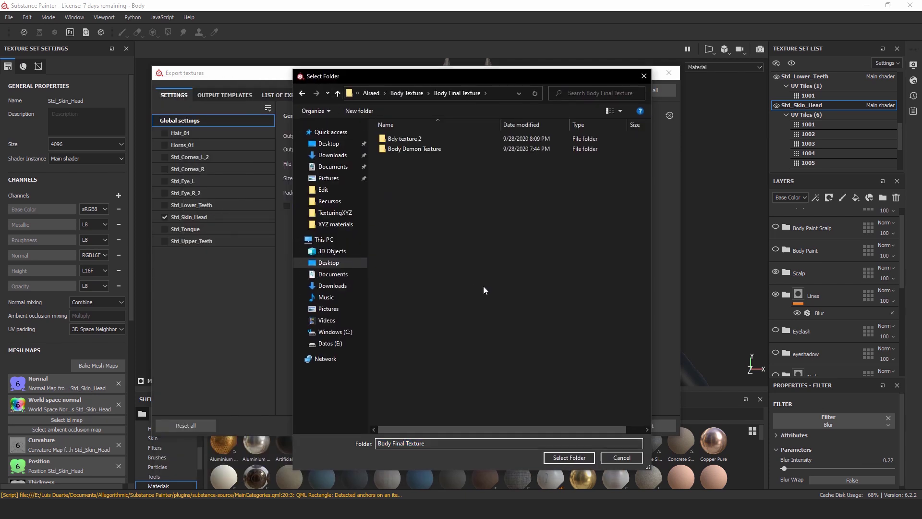
{"action": "right_click", "coordinate": [402, 186]}
{"action": "mouse_move", "coordinate": [373, 290]}
{"action": "left_click", "coordinate": [422, 289]}
{"action": "type", "text": "Mass"}
{"action": "key", "text": "BackSpace"}
{"action": "type", "text": "k Body"}
{"action": "key", "text": "Return"}
{"action": "left_click", "coordinate": [572, 457]}
{"action": "left_click", "coordinate": [645, 426]}
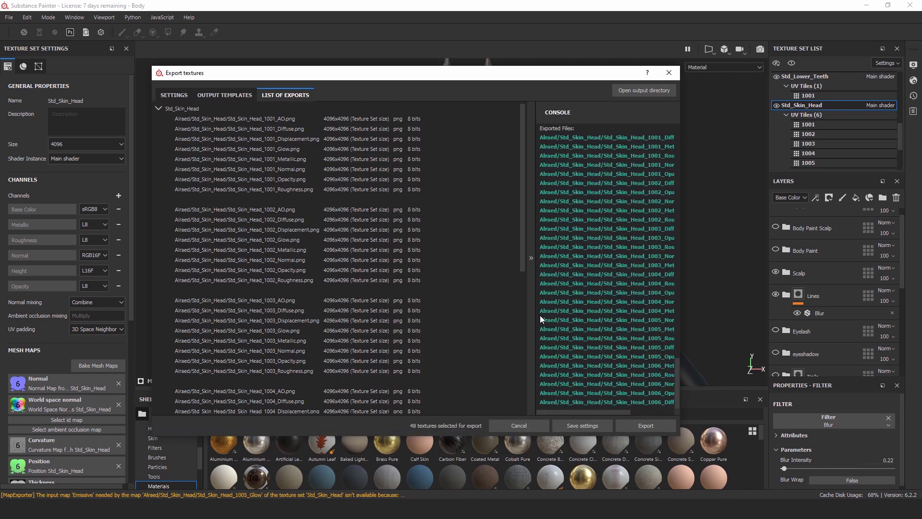
{"action": "left_click", "coordinate": [675, 74]}
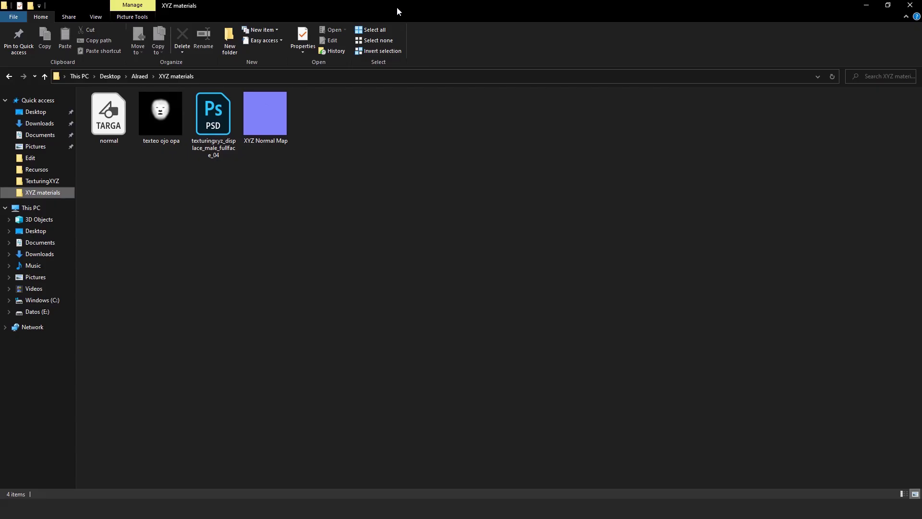
Open the texteo ojo opa face mask image and examine its masked eye, nose and mouth areas up close
{"action": "mouse_move", "coordinate": [396, 6]}
{"action": "left_mouse_down"}
{"action": "mouse_move", "coordinate": [422, 33]}
{"action": "mouse_move", "coordinate": [560, 83]}
{"action": "left_mouse_up"}
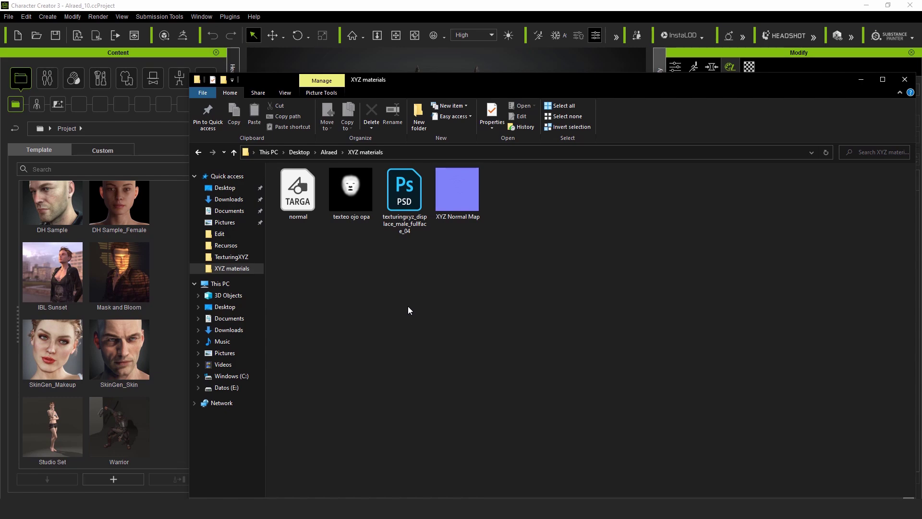
{"action": "double_click", "coordinate": [356, 197]}
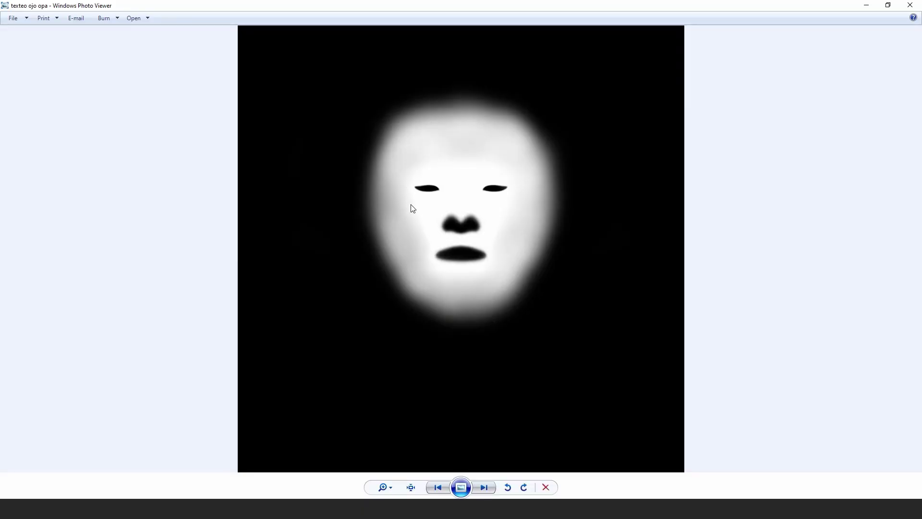
{"action": "scroll", "coordinate": [500, 128], "scroll_direction": "up", "scroll_amount": 4}
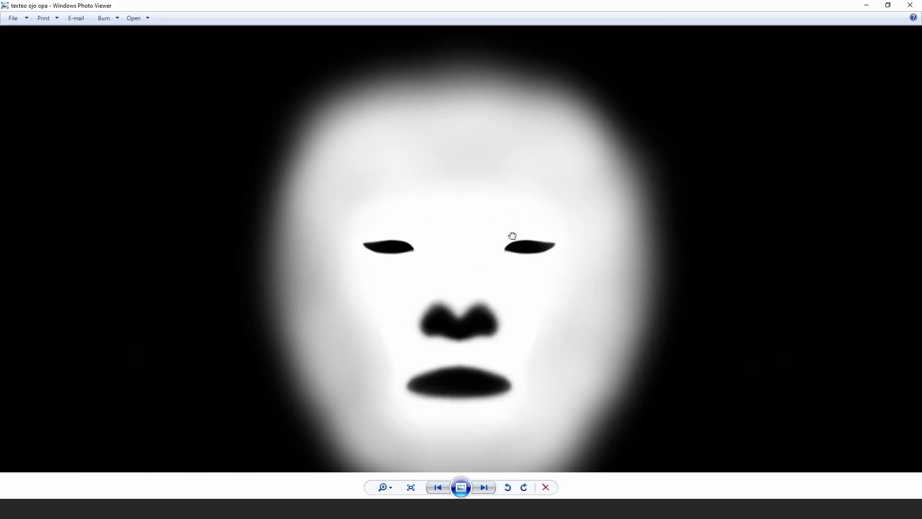
{"action": "scroll", "coordinate": [510, 243], "scroll_direction": "down", "scroll_amount": 4}
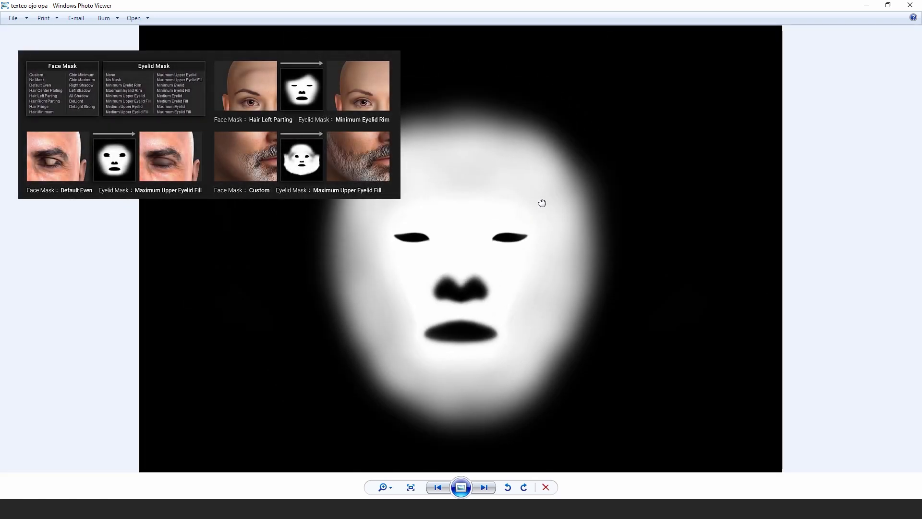
{"action": "left_click_drag", "start_coordinate": [542, 203], "coordinate": [539, 182]}
{"action": "left_click_drag", "start_coordinate": [456, 178], "coordinate": [456, 186]}
{"action": "scroll", "coordinate": [457, 186], "scroll_direction": "down", "scroll_amount": 1}
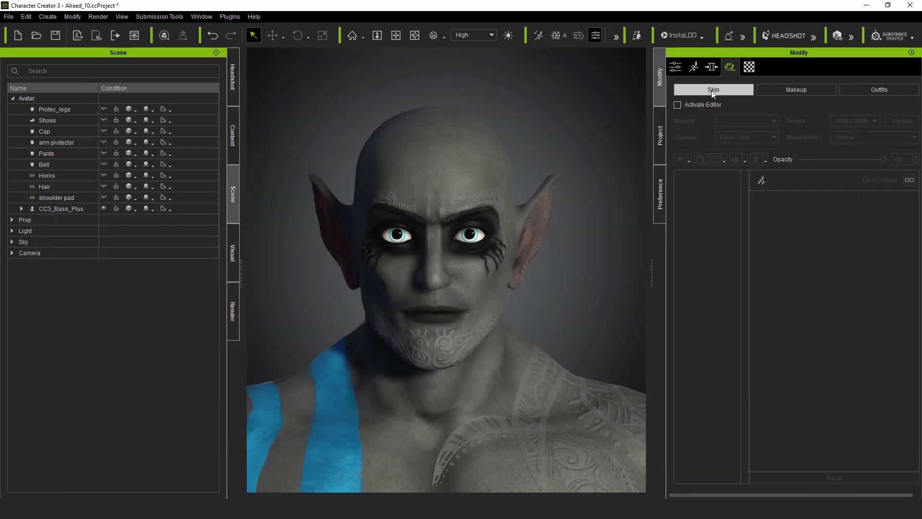
Activate the skin editor on the character and open the SkinGen Tools content library
{"action": "left_click", "coordinate": [678, 105]}
{"action": "left_click", "coordinate": [382, 252]}
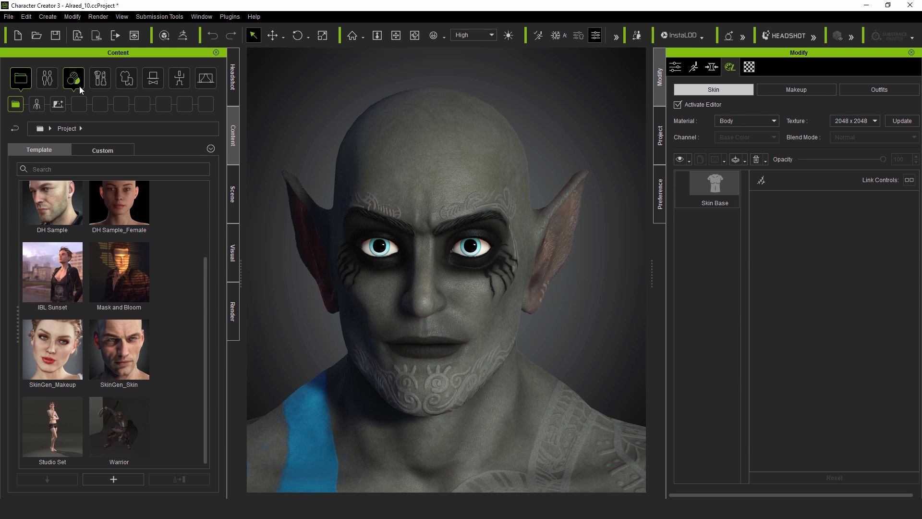
{"action": "left_click", "coordinate": [79, 85]}
{"action": "left_click_drag", "start_coordinate": [207, 278], "coordinate": [210, 181]}
{"action": "left_click", "coordinate": [14, 131]}
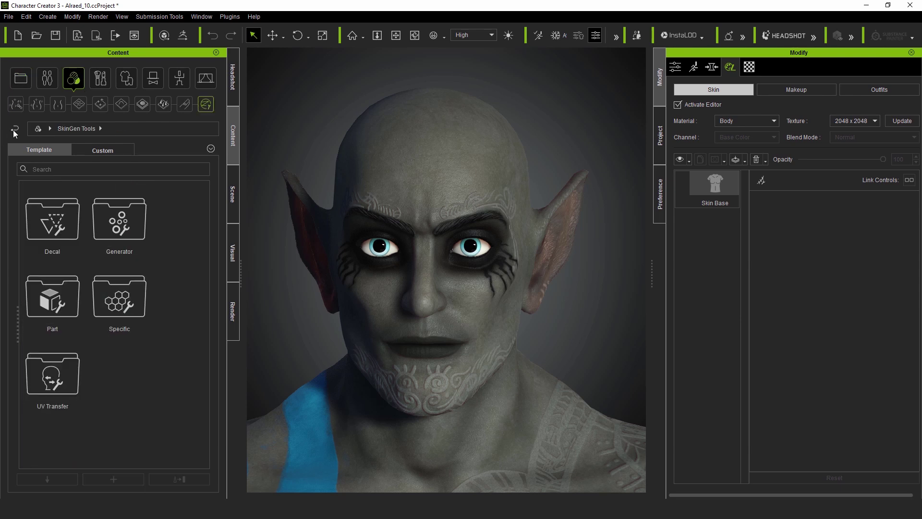
Set the skin material to Head and apply the Part Normal tool from the Part folder to it
{"action": "right_click_drag", "start_coordinate": [546, 311], "coordinate": [549, 309]}
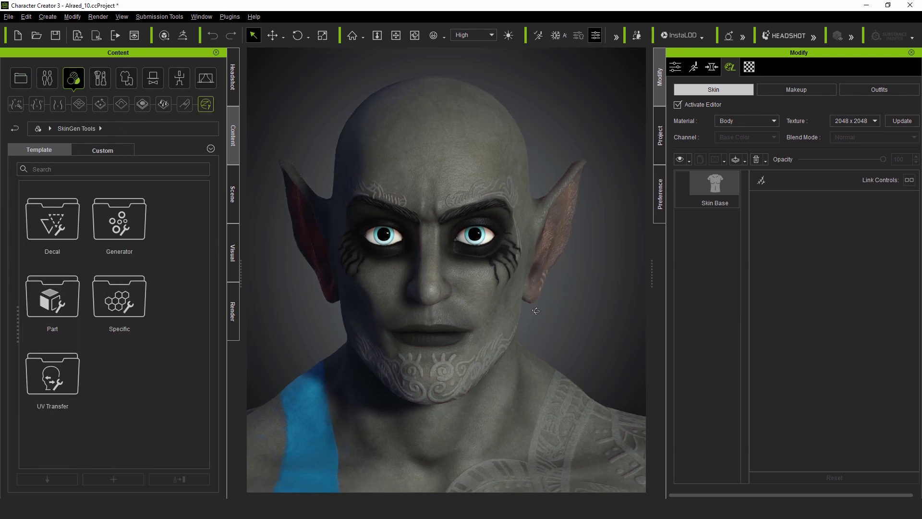
{"action": "left_click", "coordinate": [774, 122]}
{"action": "left_click", "coordinate": [740, 130]}
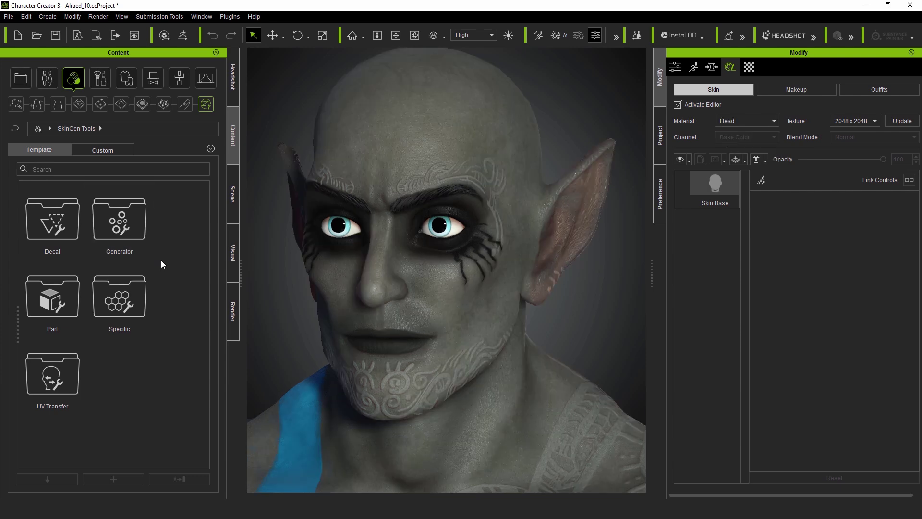
{"action": "double_click", "coordinate": [53, 297]}
{"action": "scroll", "coordinate": [210, 269], "scroll_direction": "down", "scroll_amount": 1}
{"action": "left_click_drag", "start_coordinate": [53, 349], "coordinate": [394, 243]}
{"action": "left_click", "coordinate": [546, 192]}
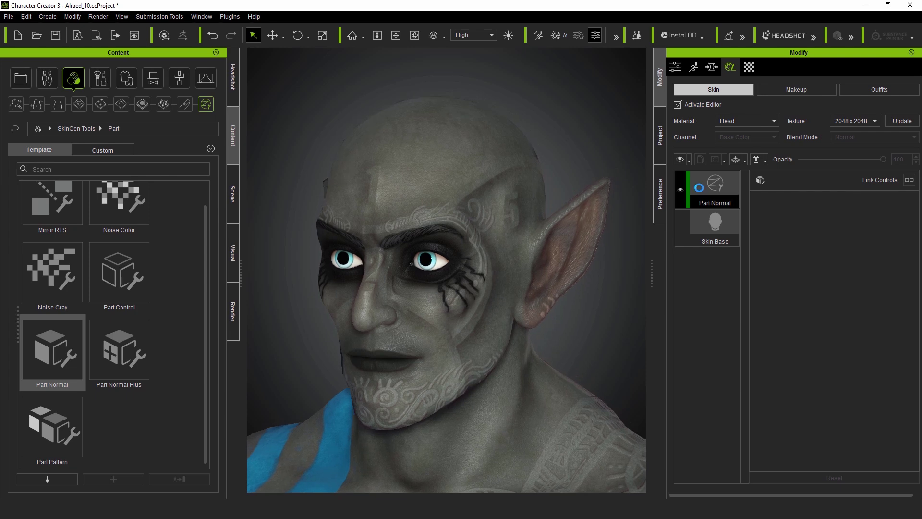
Load the texteo ojo opa image as the layer mask of the head's Part Normal layer
{"action": "left_click", "coordinate": [846, 258]}
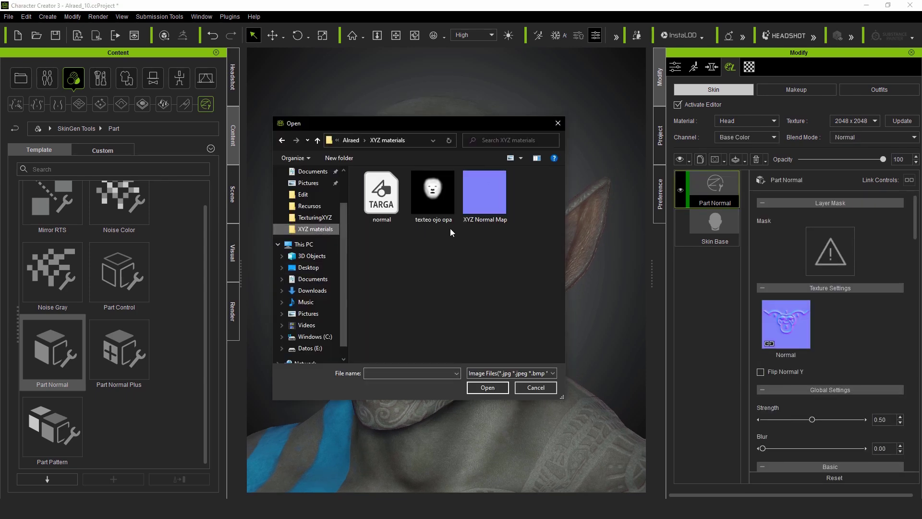
{"action": "left_click", "coordinate": [439, 210]}
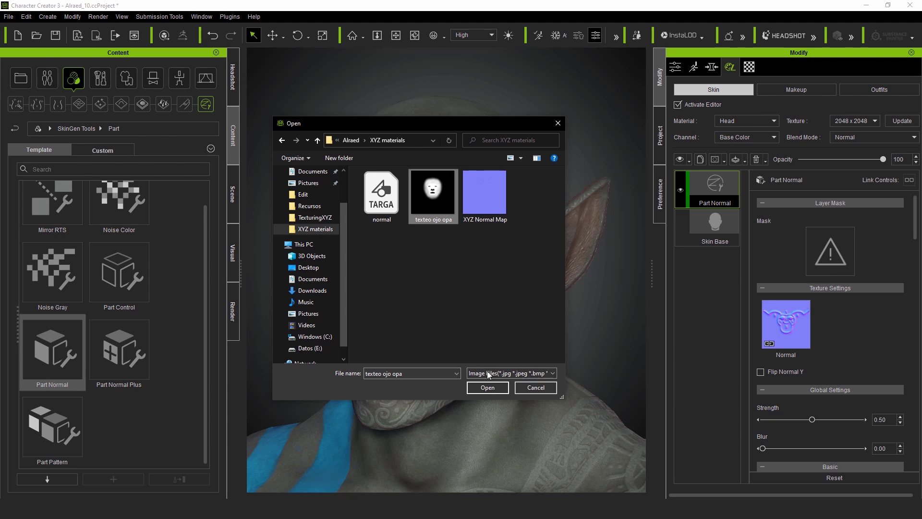
{"action": "left_click", "coordinate": [488, 387]}
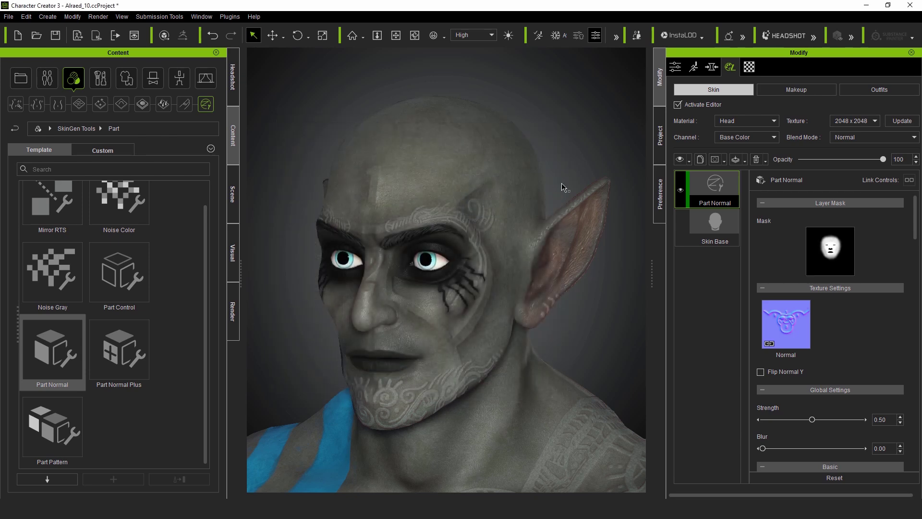
{"action": "scroll", "coordinate": [459, 343], "scroll_direction": "up", "scroll_amount": 5}
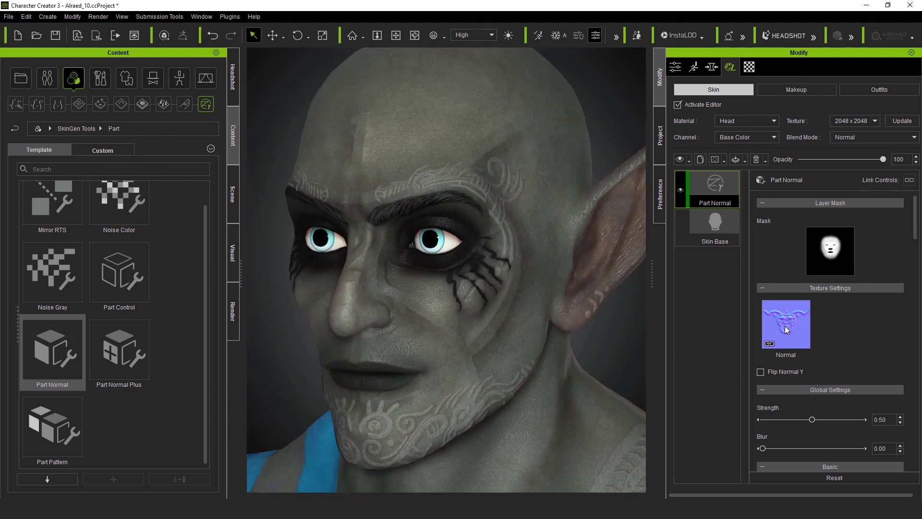
Load XYZ Normal Map as the normal texture of the head's Part Normal layer and inspect the face
{"action": "right_click", "coordinate": [784, 326]}
{"action": "left_click", "coordinate": [821, 335]}
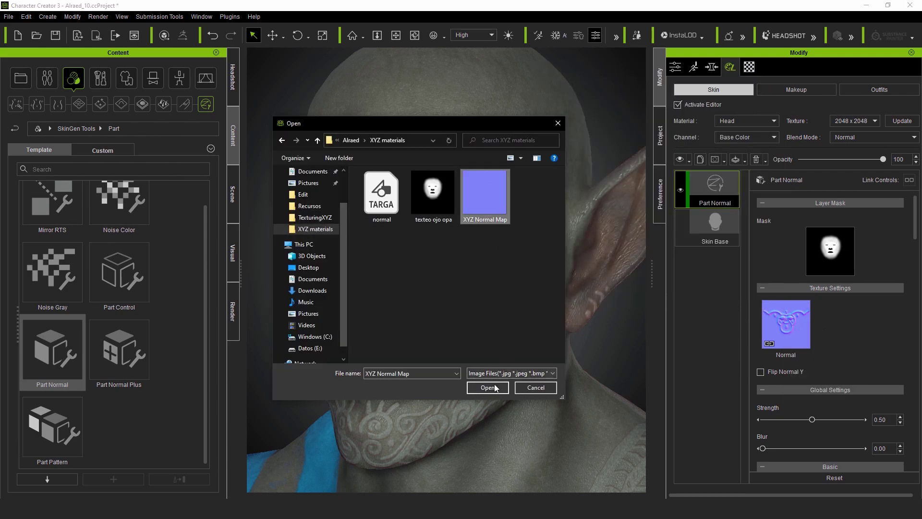
{"action": "left_click", "coordinate": [495, 387]}
{"action": "right_click_drag", "start_coordinate": [522, 267], "coordinate": [627, 268]}
{"action": "scroll", "coordinate": [628, 267], "scroll_direction": "up", "scroll_amount": 6}
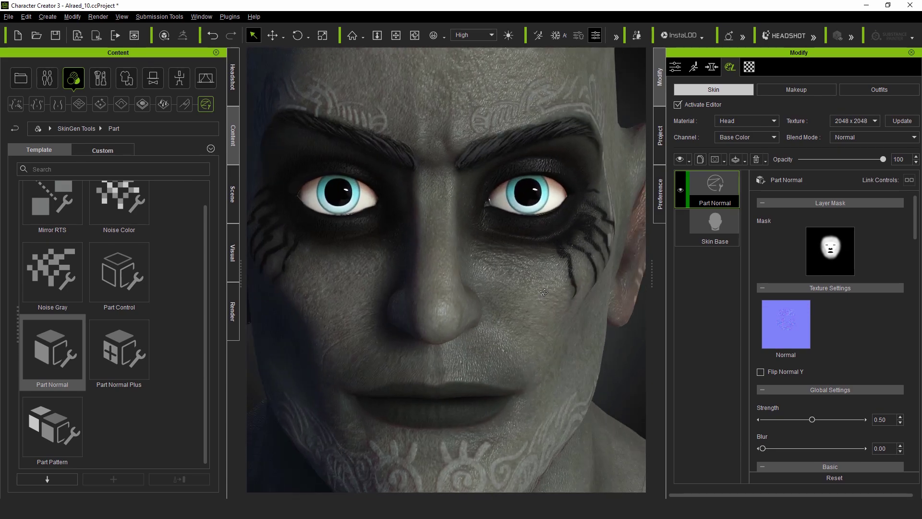
{"action": "scroll", "coordinate": [544, 292], "scroll_direction": "down", "scroll_amount": 2}
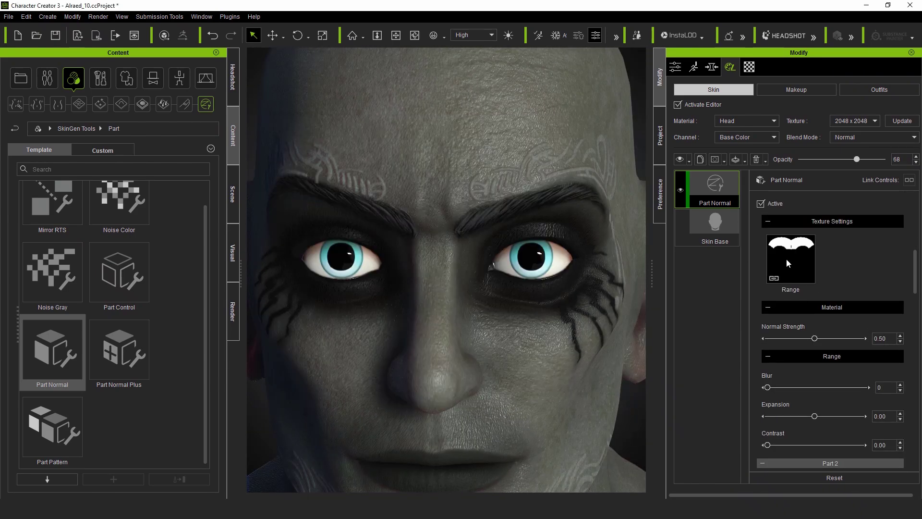
Open the Part 1 range texture for editing and go to the Std_Skin_Head document in Photoshop, close up on the face
{"action": "double_click", "coordinate": [790, 259]}
{"action": "left_click", "coordinate": [467, 278]}
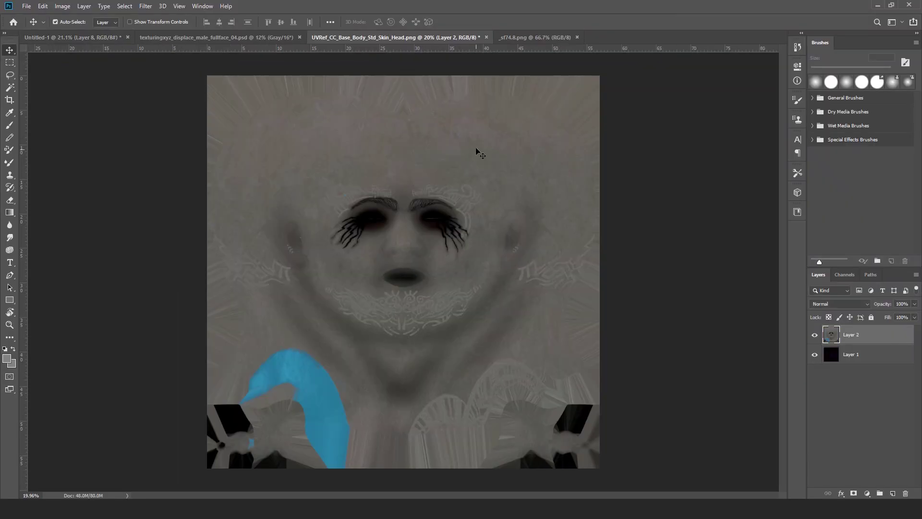
{"action": "left_click", "coordinate": [470, 197]}
{"action": "scroll", "coordinate": [440, 194], "scroll_direction": "up", "scroll_amount": 4, "text": "alt"}
Test the Brush tool on the face at two different sizes and undo the last dab
{"action": "key", "text": "b"}
{"action": "left_click", "coordinate": [408, 235]}
{"action": "left_click", "coordinate": [69, 22]}
{"action": "mouse_move", "coordinate": [99, 53]}
{"action": "left_mouse_down"}
{"action": "mouse_move", "coordinate": [148, 57]}
{"action": "mouse_move", "coordinate": [62, 53]}
{"action": "left_mouse_up"}
{"action": "left_click", "coordinate": [409, 255]}
{"action": "key", "text": "ctrl+z"}
Choose another brush tip and adjust its opacity and flow for painting on the face
{"action": "left_click", "coordinate": [69, 22]}
{"action": "scroll", "coordinate": [417, 281], "scroll_direction": "up", "scroll_amount": 5, "text": "alt"}
{"action": "left_click", "coordinate": [69, 22]}
{"action": "left_click", "coordinate": [68, 129]}
{"action": "left_click_drag", "start_coordinate": [220, 22], "coordinate": [216, 36]}
{"action": "left_click_drag", "start_coordinate": [281, 22], "coordinate": [276, 36]}
Readjust the brush's size, opacity and flow, paint a broad stroke across the face, and swap the brush colors
{"action": "left_click", "coordinate": [69, 22]}
{"action": "left_click_drag", "start_coordinate": [62, 54], "coordinate": [85, 53]}
{"action": "left_click_drag", "start_coordinate": [221, 22], "coordinate": [216, 35]}
{"action": "left_click_drag", "start_coordinate": [282, 22], "coordinate": [277, 36]}
{"action": "left_click", "coordinate": [70, 22]}
{"action": "left_click_drag", "start_coordinate": [85, 53], "coordinate": [98, 53]}
{"action": "mouse_move", "coordinate": [204, 269]}
{"action": "left_mouse_down"}
{"action": "mouse_move", "coordinate": [319, 252]}
{"action": "mouse_move", "coordinate": [231, 239]}
{"action": "mouse_move", "coordinate": [405, 281]}
{"action": "mouse_move", "coordinate": [696, 280]}
{"action": "mouse_move", "coordinate": [175, 277]}
{"action": "mouse_move", "coordinate": [346, 295]}
{"action": "mouse_move", "coordinate": [701, 280]}
{"action": "mouse_move", "coordinate": [272, 266]}
{"action": "mouse_move", "coordinate": [615, 368]}
{"action": "left_mouse_up"}
{"action": "key", "text": "x"}
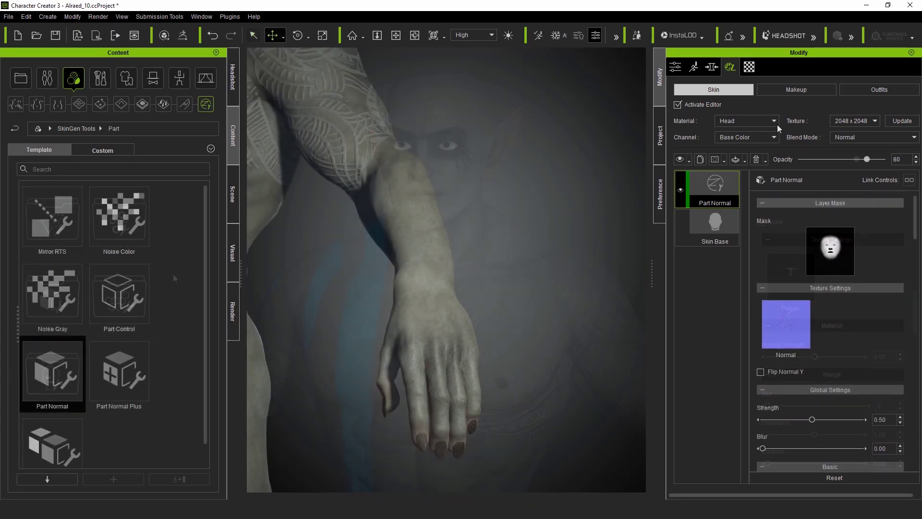
Back in Character Creator, set the skin material to Arm and apply the Part Normal tool to the arm only
{"action": "left_click", "coordinate": [776, 124]}
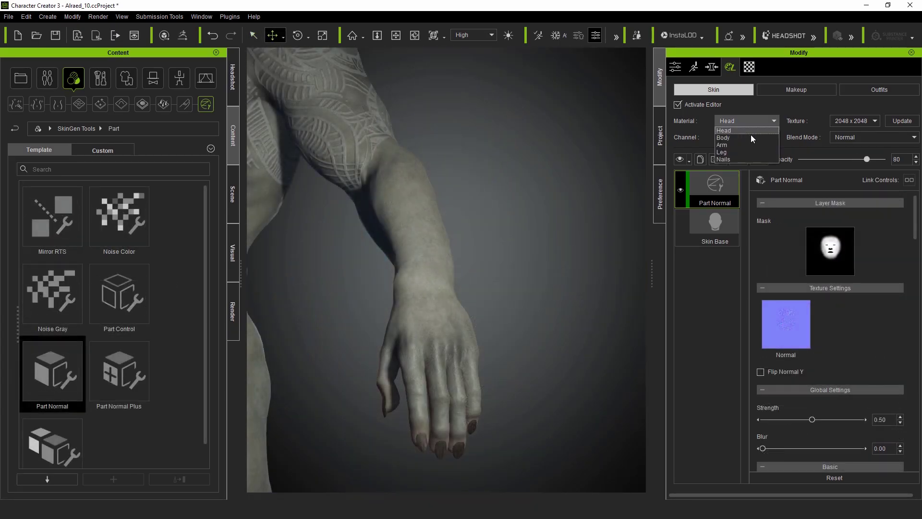
{"action": "left_click", "coordinate": [735, 145]}
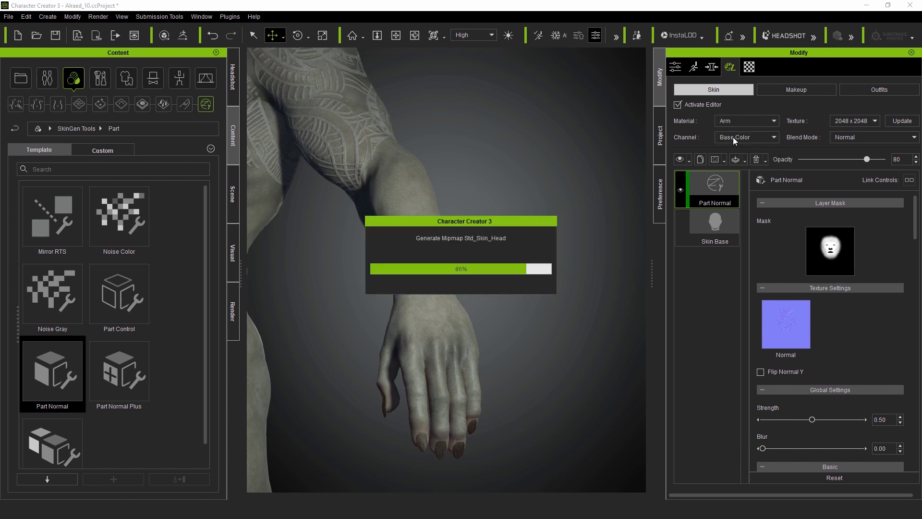
{"action": "right_click_drag", "start_coordinate": [471, 275], "coordinate": [481, 259]}
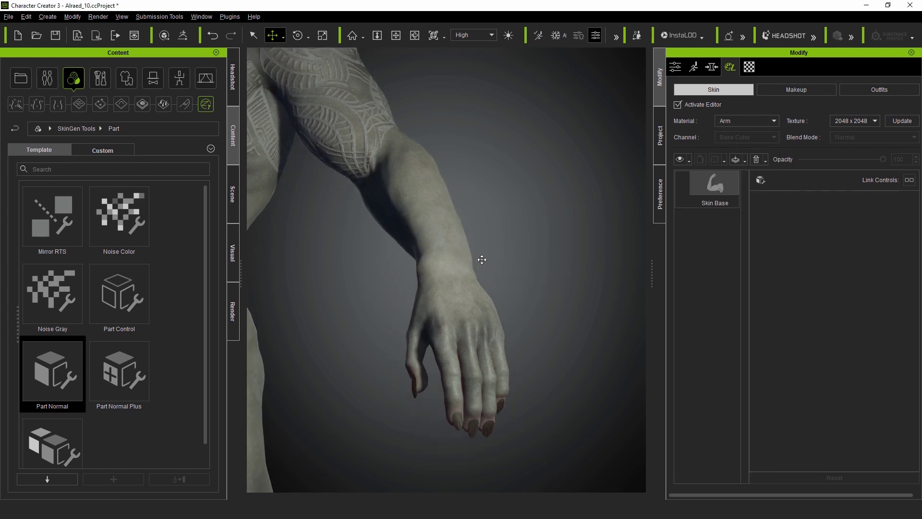
{"action": "scroll", "coordinate": [473, 259], "scroll_direction": "up", "scroll_amount": 1}
{"action": "left_click_drag", "start_coordinate": [47, 369], "coordinate": [415, 238]}
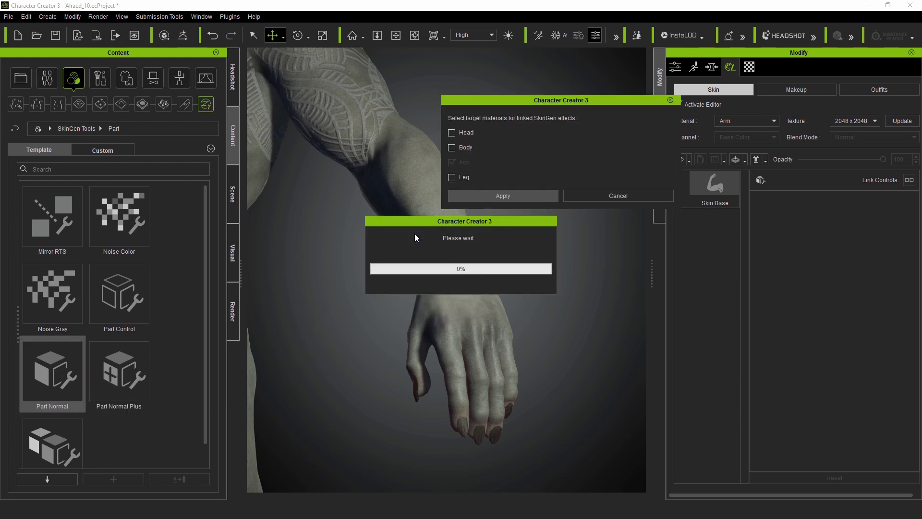
{"action": "left_click", "coordinate": [531, 194]}
Load XYZ Normal Map Arm from the XYZ materials folder as the normal texture of the arm's Part Normal layer
{"action": "scroll", "coordinate": [488, 296], "scroll_direction": "up", "scroll_amount": 3}
{"action": "mouse_move", "coordinate": [489, 296]}
{"action": "right_mouse_down"}
{"action": "mouse_move", "coordinate": [505, 291]}
{"action": "mouse_move", "coordinate": [475, 287]}
{"action": "right_mouse_up"}
{"action": "scroll", "coordinate": [475, 287], "scroll_direction": "up", "scroll_amount": 2}
{"action": "left_click", "coordinate": [704, 202]}
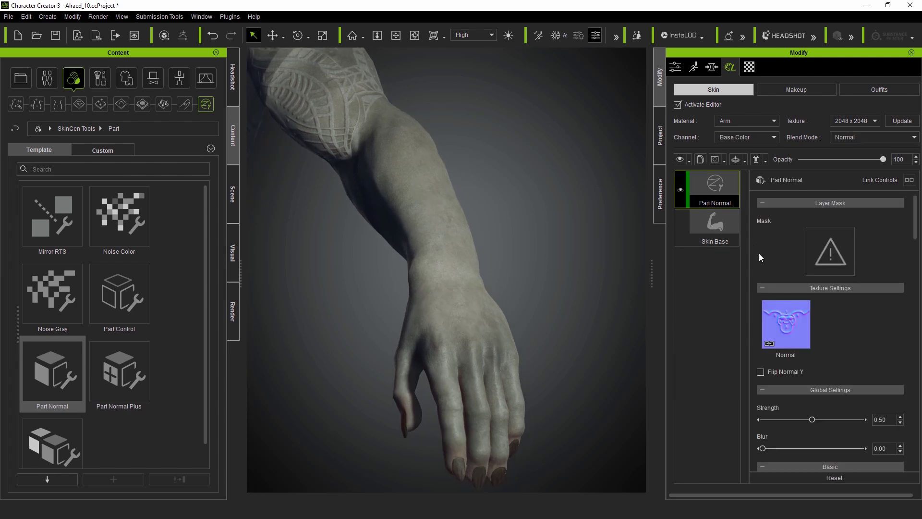
{"action": "right_click", "coordinate": [792, 324]}
{"action": "left_click", "coordinate": [825, 329]}
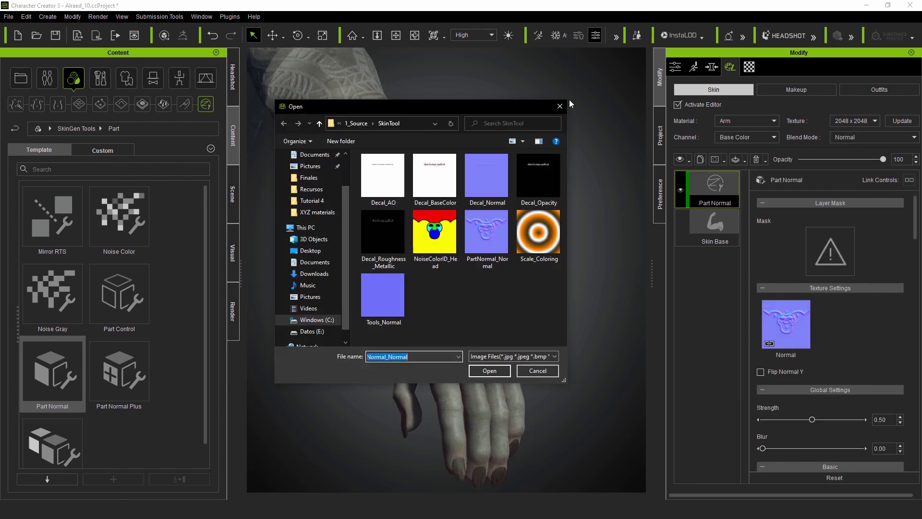
{"action": "left_click", "coordinate": [378, 213]}
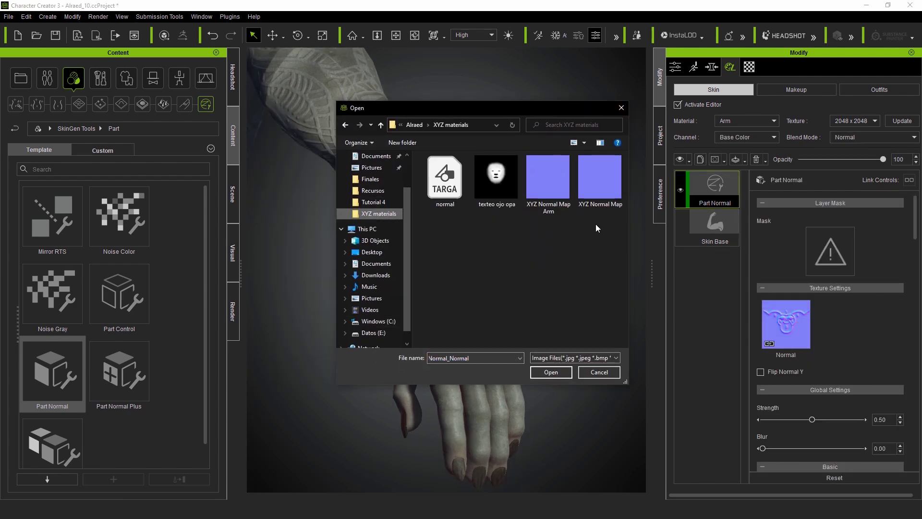
{"action": "left_click", "coordinate": [554, 197]}
{"action": "left_click", "coordinate": [551, 372]}
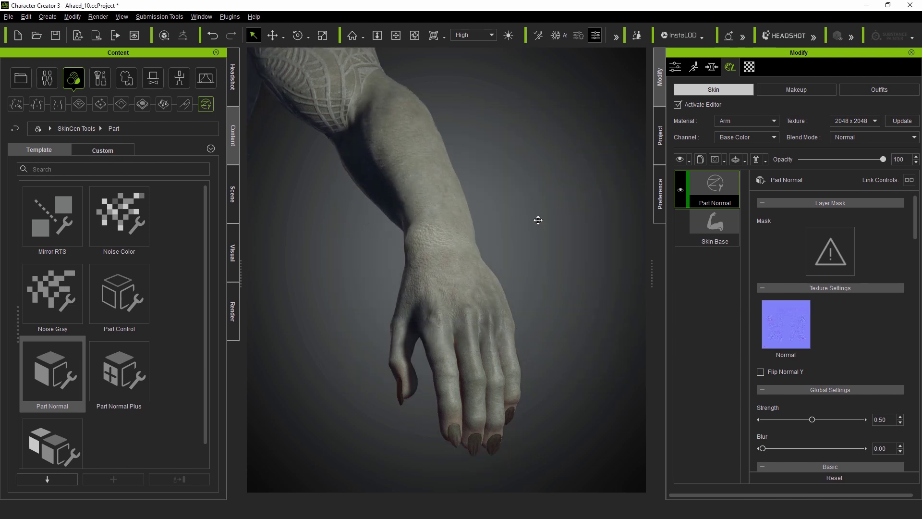
Compare the hand with the Part Normal layer hidden and shown, and slightly lower the layer's strength
{"action": "right_click_drag", "start_coordinate": [488, 240], "coordinate": [548, 233]}
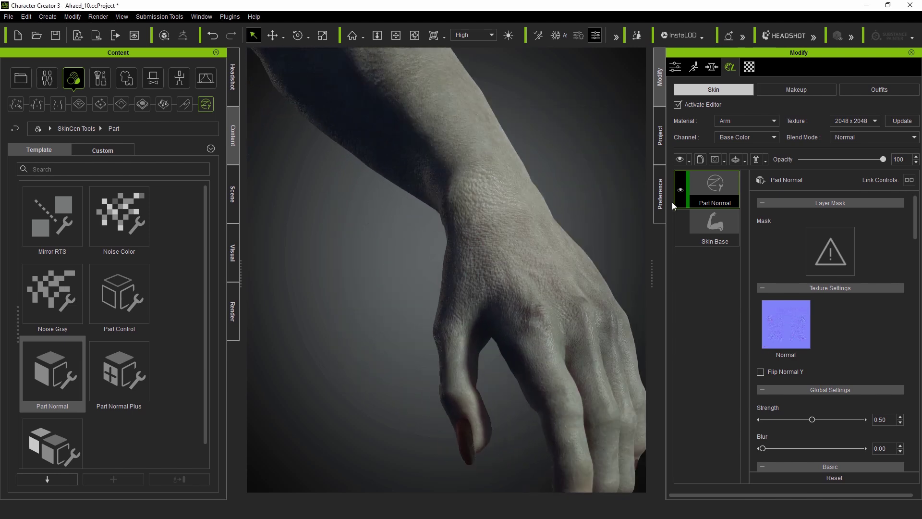
{"action": "left_click", "coordinate": [681, 190]}
{"action": "left_click", "coordinate": [681, 190]}
{"action": "right_click_drag", "start_coordinate": [575, 241], "coordinate": [511, 231]}
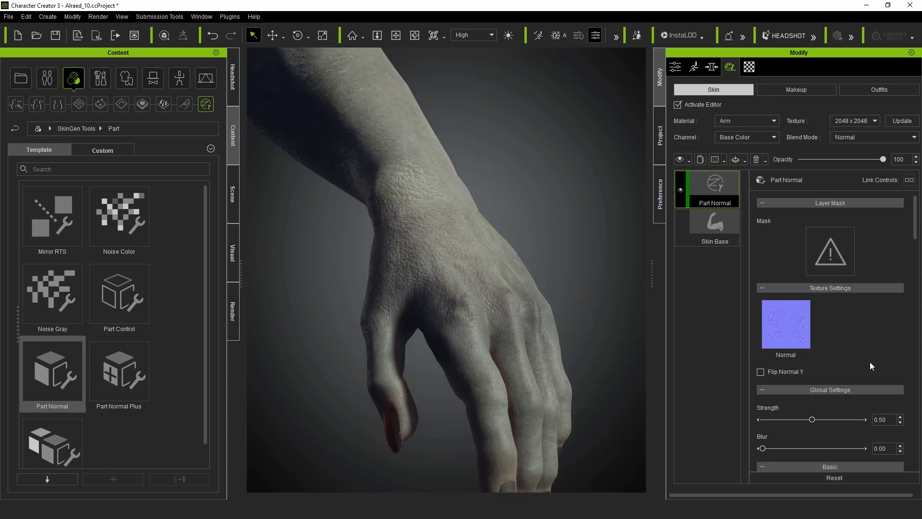
{"action": "left_click_drag", "start_coordinate": [813, 420], "coordinate": [806, 419]}
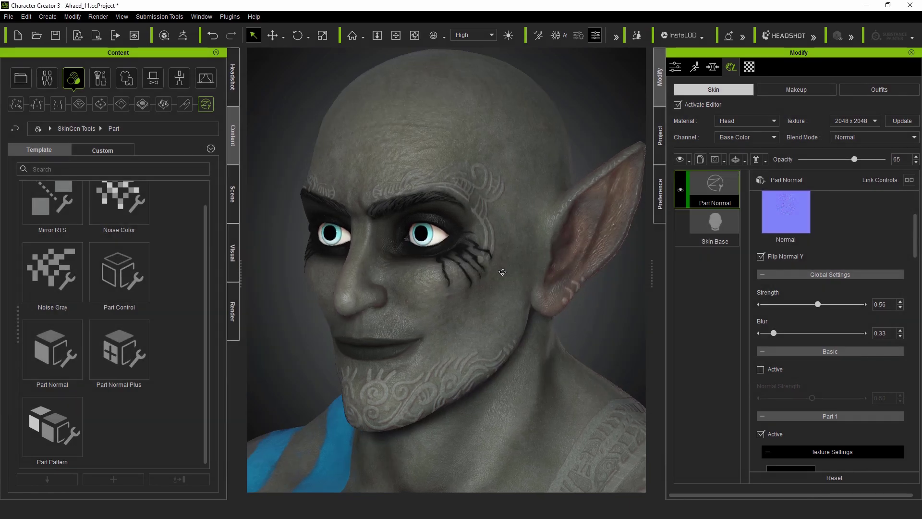
Set the head's Part Normal layer to strength 0.67 and opacity 58
{"action": "middle_click_drag", "start_coordinate": [523, 307], "coordinate": [524, 296]}
{"action": "right_click_drag", "start_coordinate": [496, 304], "coordinate": [497, 303]}
{"action": "scroll", "coordinate": [847, 259], "scroll_direction": "up", "scroll_amount": 3}
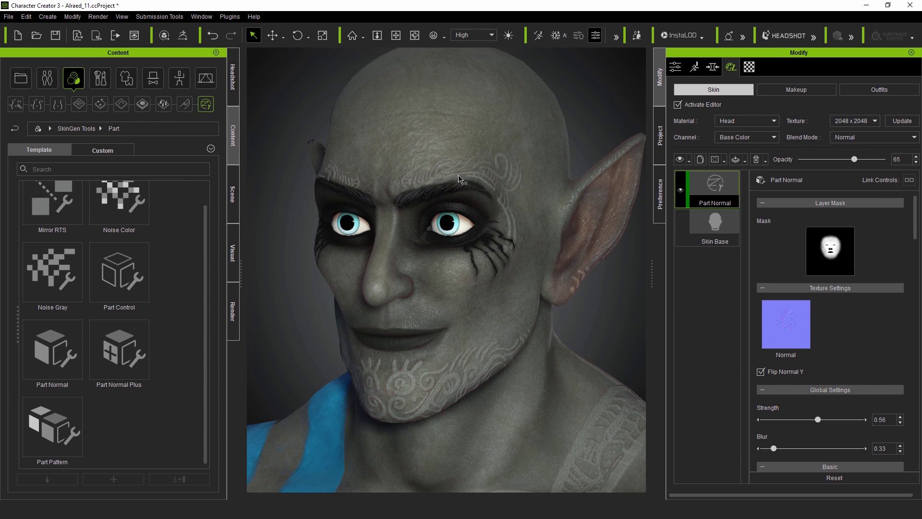
{"action": "left_click_drag", "start_coordinate": [817, 419], "coordinate": [827, 420]}
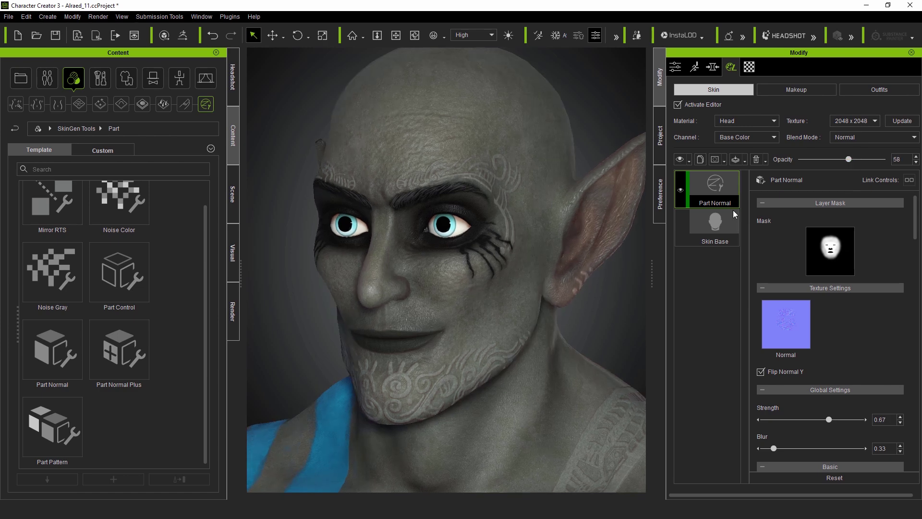
Set the head's Part Normal layer to the Face Levels effect category under Normal Effects and rename it Full Face
{"action": "right_click", "coordinate": [705, 199]}
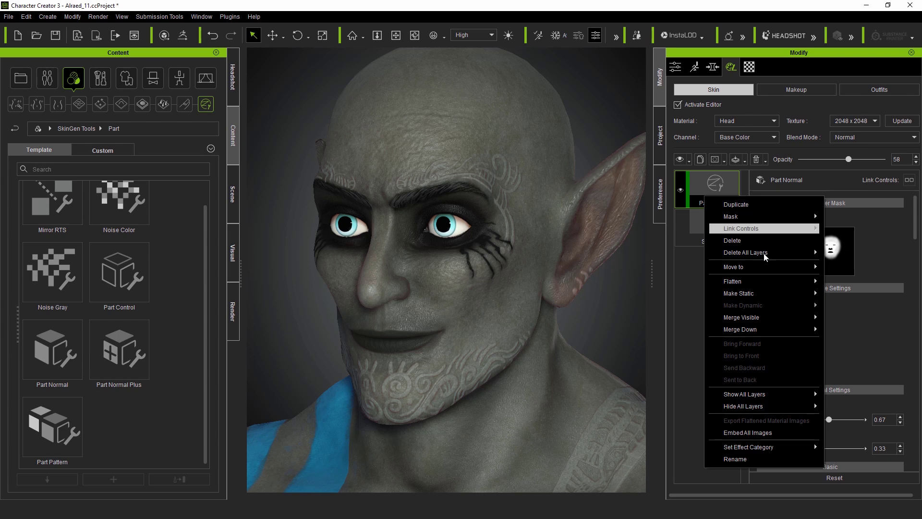
{"action": "mouse_move", "coordinate": [796, 453]}
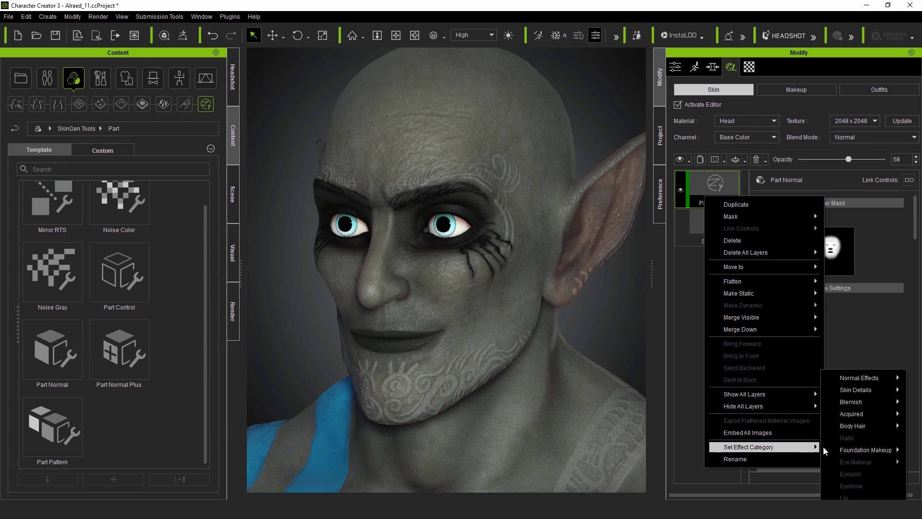
{"action": "mouse_move", "coordinate": [855, 381]}
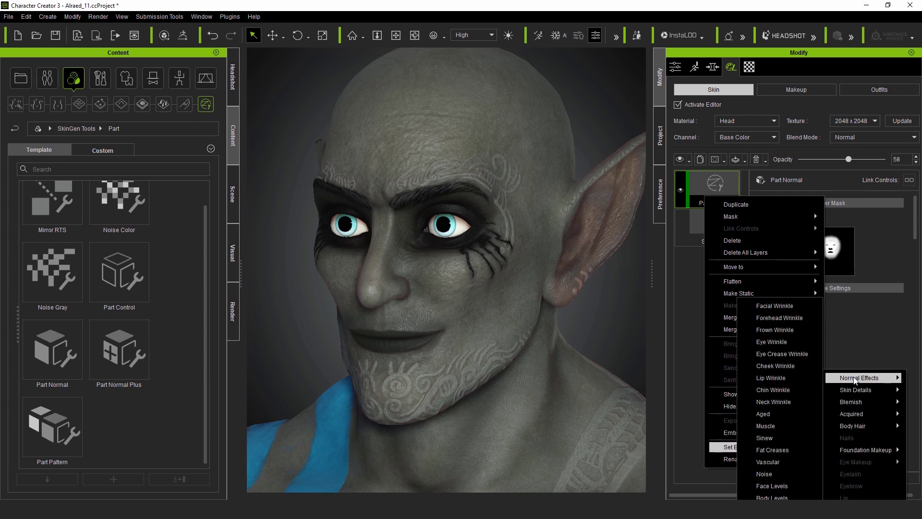
{"action": "left_click", "coordinate": [772, 486]}
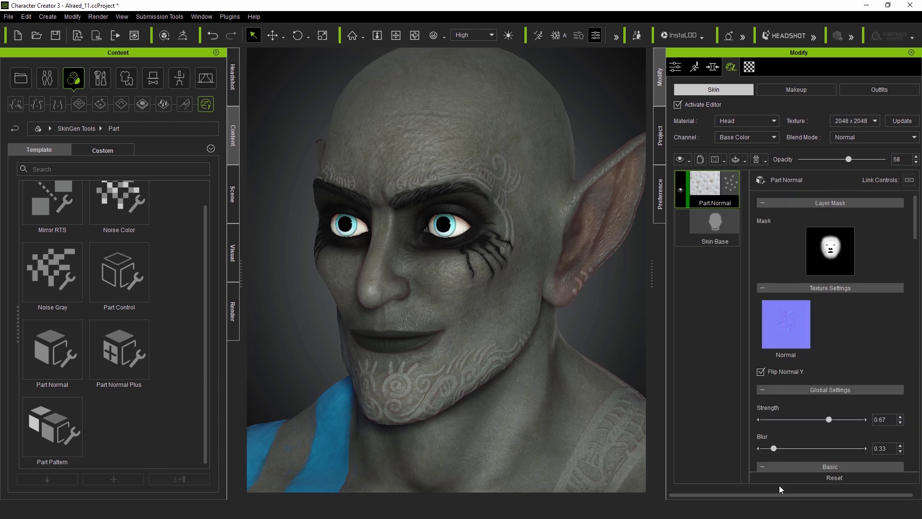
{"action": "double_click", "coordinate": [716, 203]}
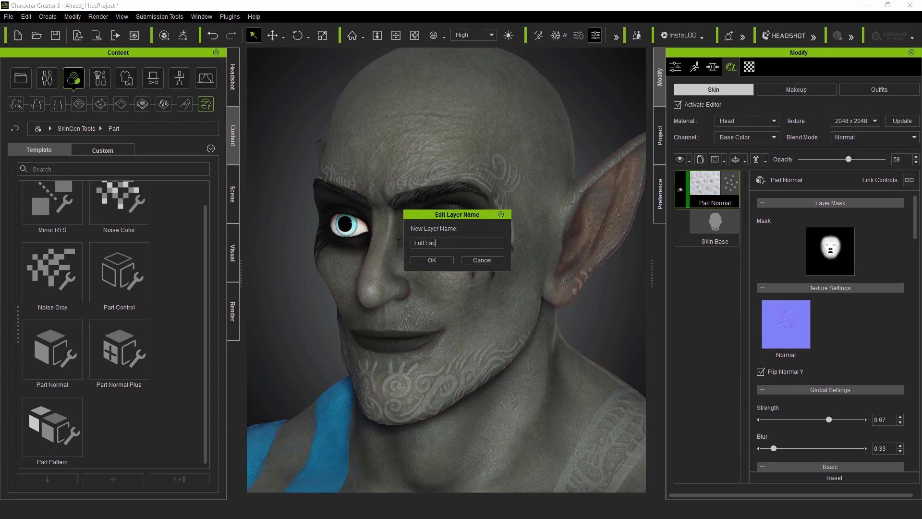
{"action": "left_click", "coordinate": [431, 260]}
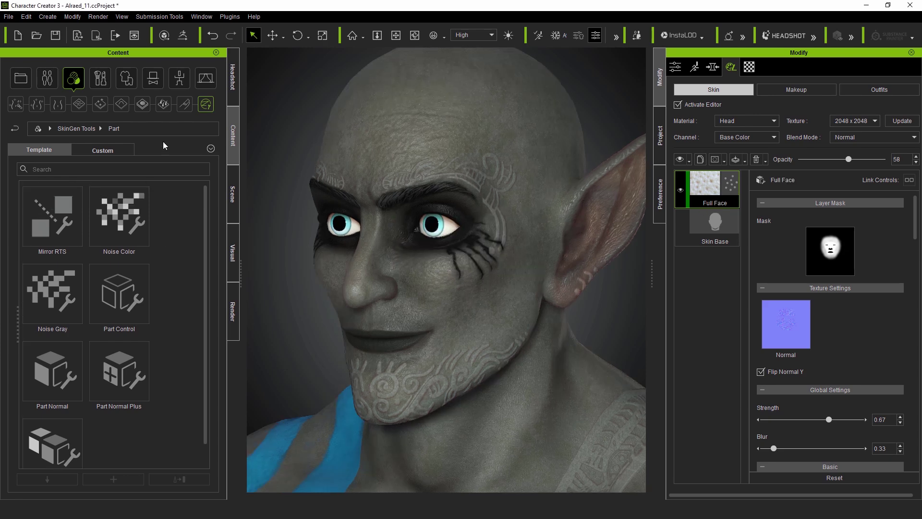
Save the Full Face layer as a custom Normal Effects preset named Full Face
{"action": "left_click", "coordinate": [79, 104]}
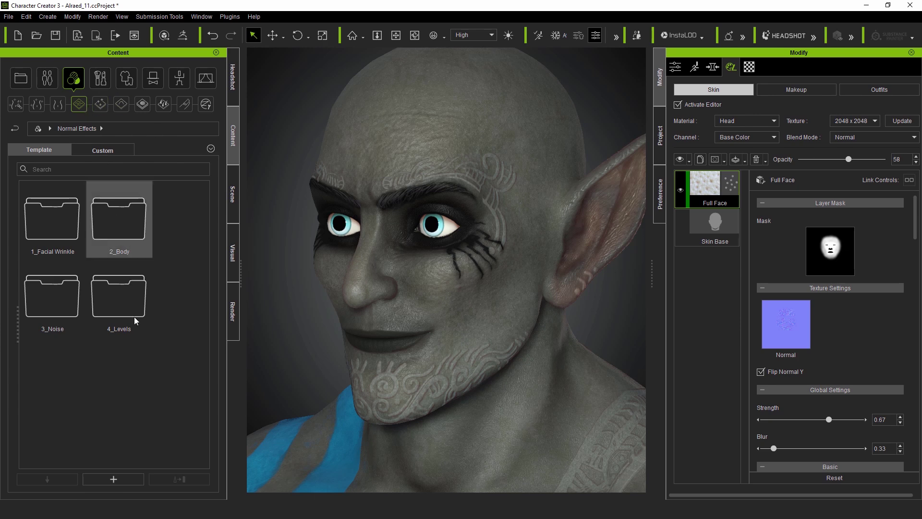
{"action": "double_click", "coordinate": [128, 304]}
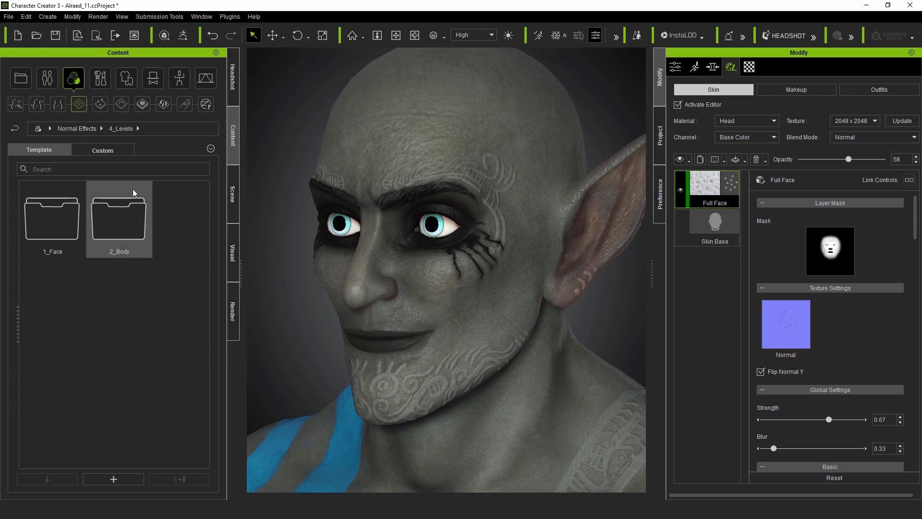
{"action": "double_click", "coordinate": [66, 206]}
{"action": "left_click", "coordinate": [105, 150]}
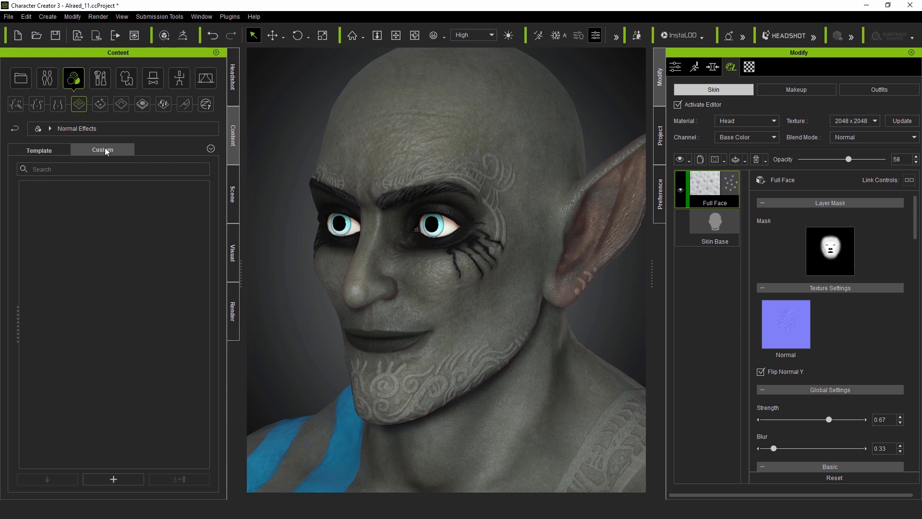
{"action": "left_click", "coordinate": [128, 479]}
{"action": "type", "text": "Full AFce"}
{"action": "key", "text": "BackSpace"}
{"action": "key", "text": "BackSpace"}
{"action": "key", "text": "BackSpace"}
{"action": "key", "text": "BackSpace"}
{"action": "type", "text": "Face"}
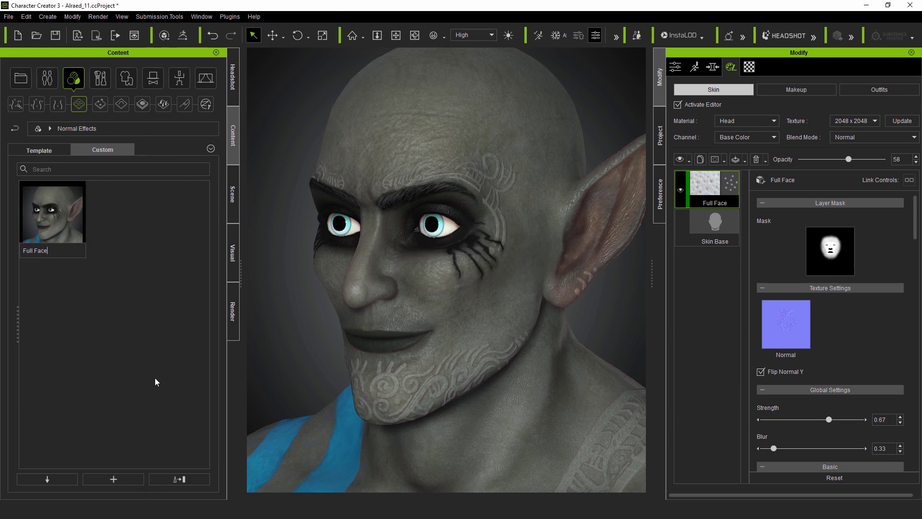
{"action": "left_click", "coordinate": [155, 379]}
Frame a closer view of the face and recapture it as the Full Face preset's thumbnail
{"action": "right_click_drag", "start_coordinate": [495, 303], "coordinate": [482, 303], "text": "alt"}
{"action": "scroll", "coordinate": [467, 310], "scroll_direction": "up", "scroll_amount": 4}
{"action": "left_click_drag", "start_coordinate": [472, 315], "coordinate": [497, 348], "text": "alt"}
{"action": "right_click_drag", "start_coordinate": [497, 348], "coordinate": [428, 331], "text": "alt"}
{"action": "right_click", "coordinate": [70, 240]}
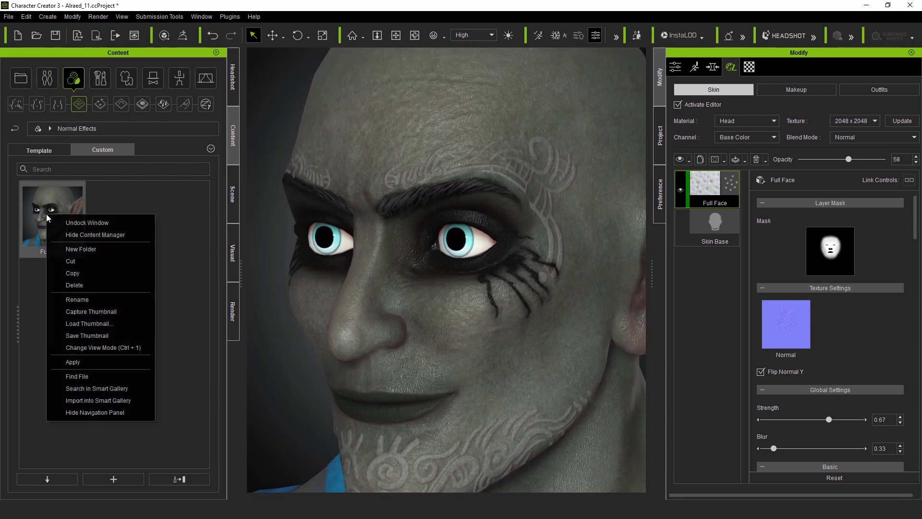
{"action": "left_click", "coordinate": [107, 312]}
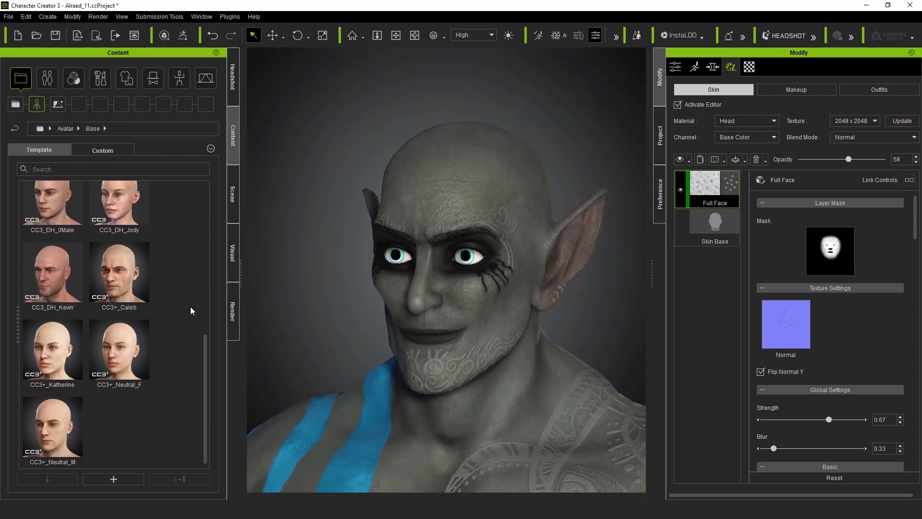
Load the CC3+_Caleb base avatar, discarding the current project without saving
{"action": "left_click_drag", "start_coordinate": [119, 274], "coordinate": [441, 294]}
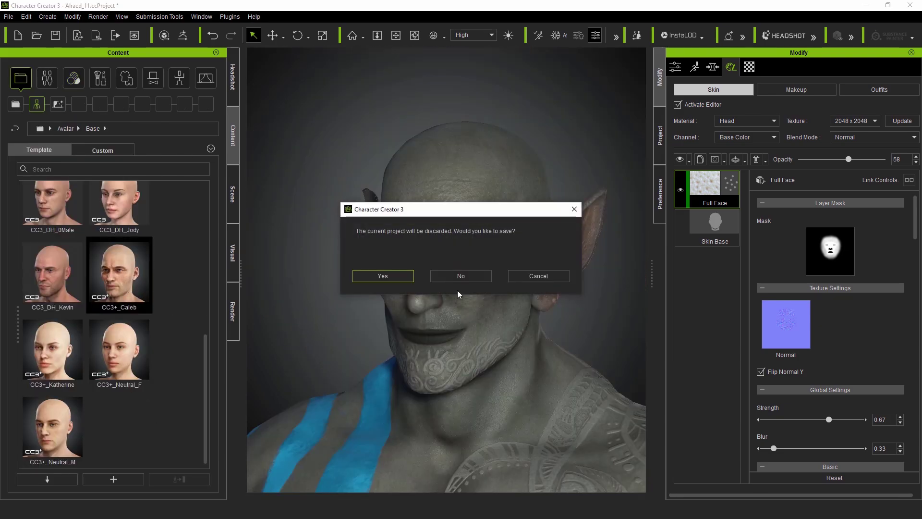
{"action": "left_click", "coordinate": [442, 278]}
{"action": "left_click", "coordinate": [469, 272]}
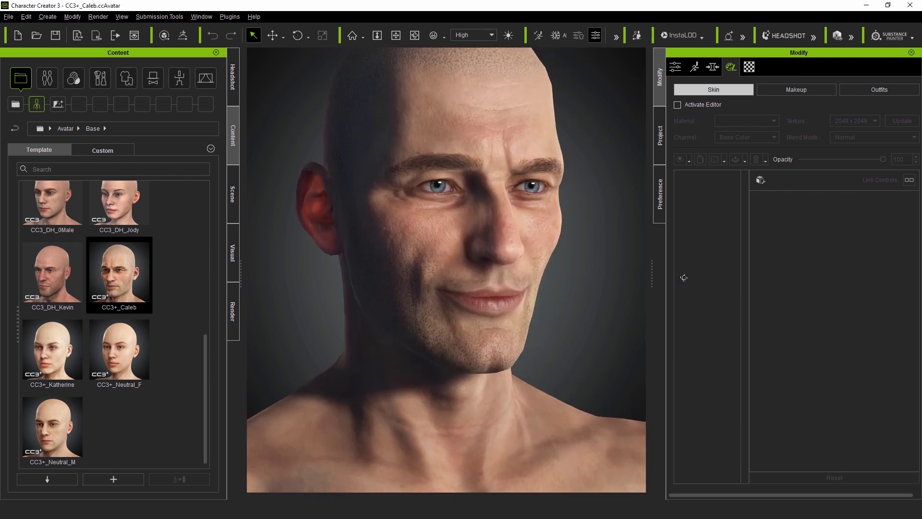
Activate the skin editor, apply the custom Full Face preset to the head, and inspect the new layer's settings
{"action": "left_click", "coordinate": [678, 105]}
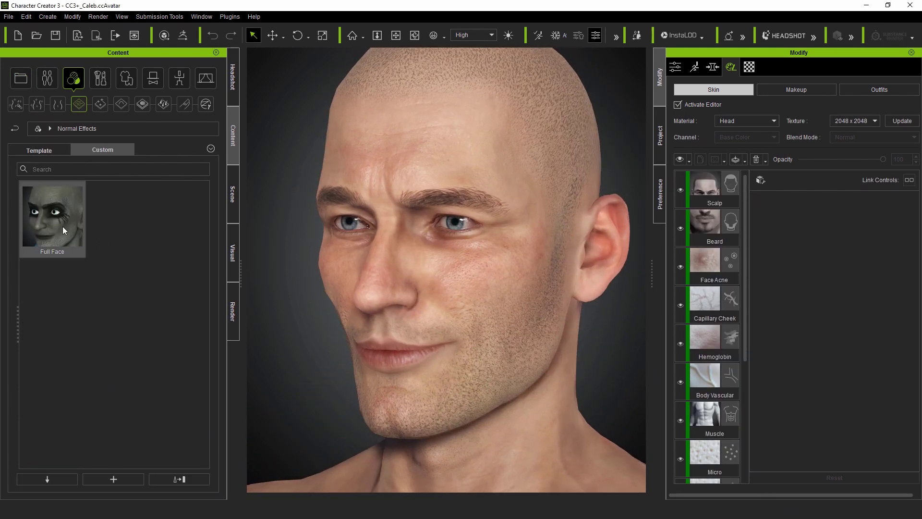
{"action": "left_click_drag", "start_coordinate": [63, 226], "coordinate": [426, 219]}
{"action": "left_click", "coordinate": [386, 271]}
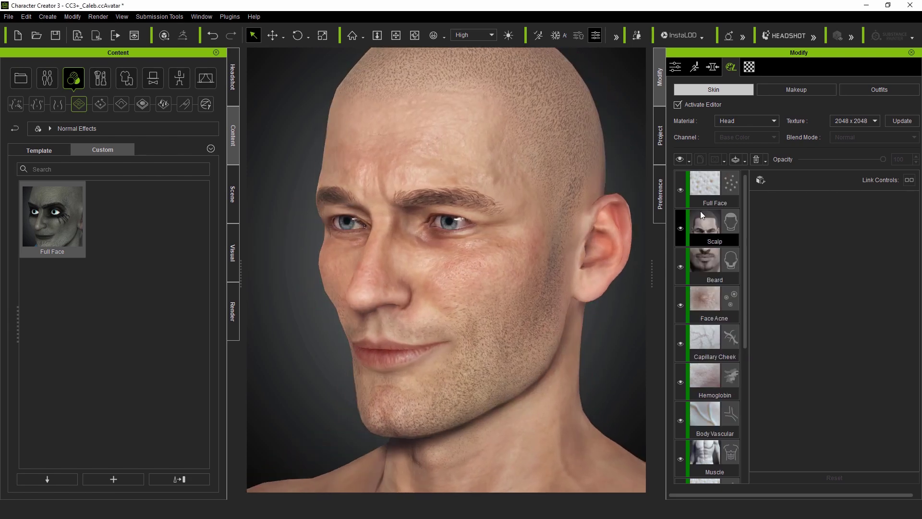
{"action": "left_click", "coordinate": [706, 188]}
{"action": "left_click_drag", "start_coordinate": [828, 419], "coordinate": [829, 419]}
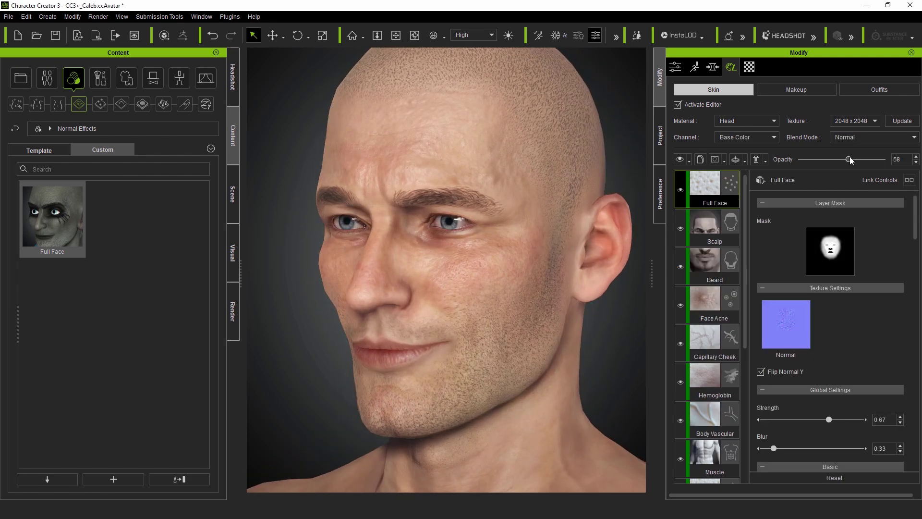
{"action": "right_click_drag", "start_coordinate": [475, 308], "coordinate": [630, 268]}
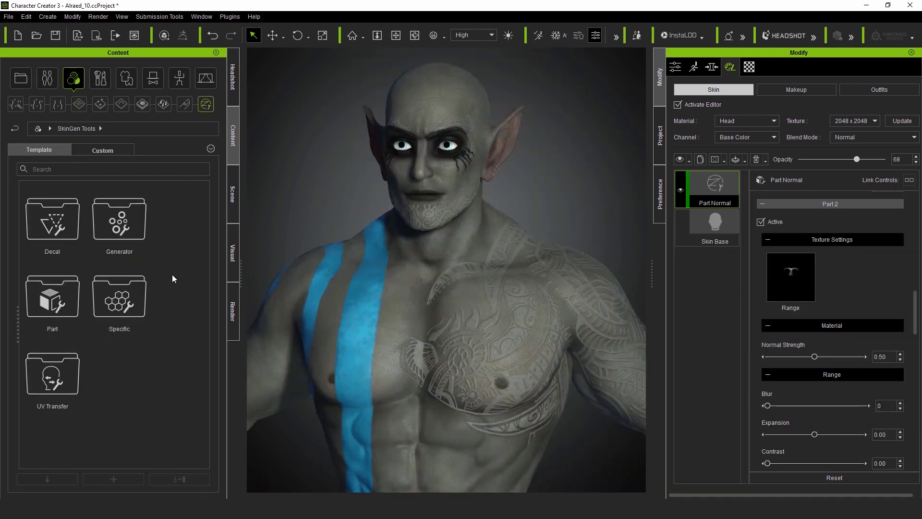
In the Alraed_10 project, apply the SkinGen Decal tool to the head
{"action": "double_click", "coordinate": [123, 308]}
{"action": "scroll", "coordinate": [187, 356], "scroll_direction": "down", "scroll_amount": 2}
{"action": "scroll", "coordinate": [187, 355], "scroll_direction": "up", "scroll_amount": 2}
{"action": "double_click", "coordinate": [158, 395]}
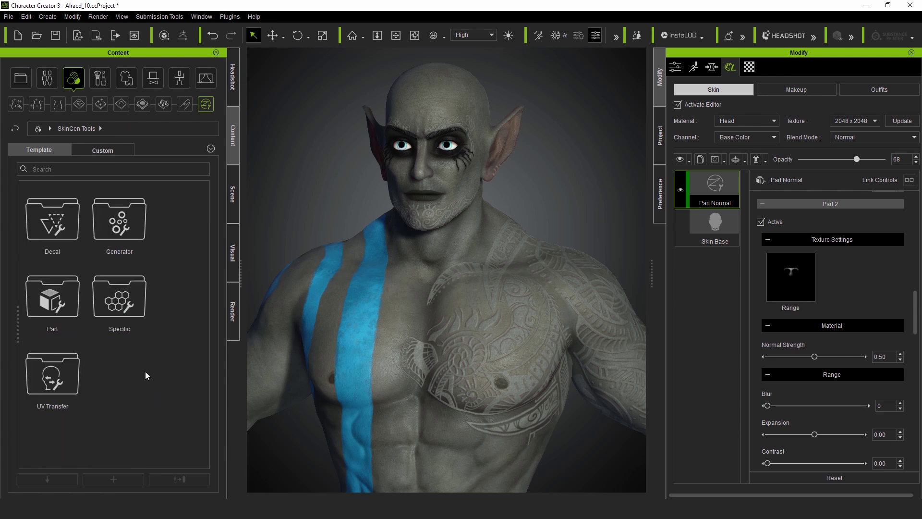
{"action": "double_click", "coordinate": [57, 222]}
{"action": "left_click_drag", "start_coordinate": [58, 211], "coordinate": [470, 180]}
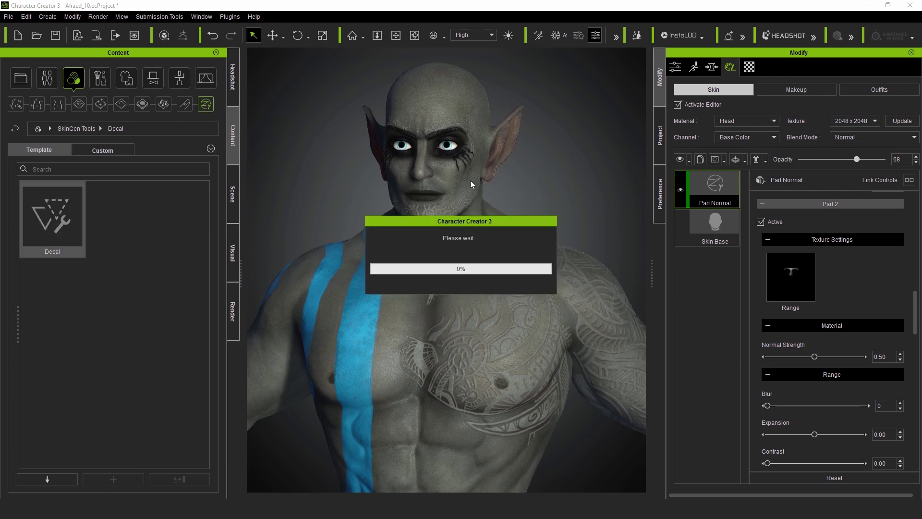
{"action": "left_click", "coordinate": [523, 196]}
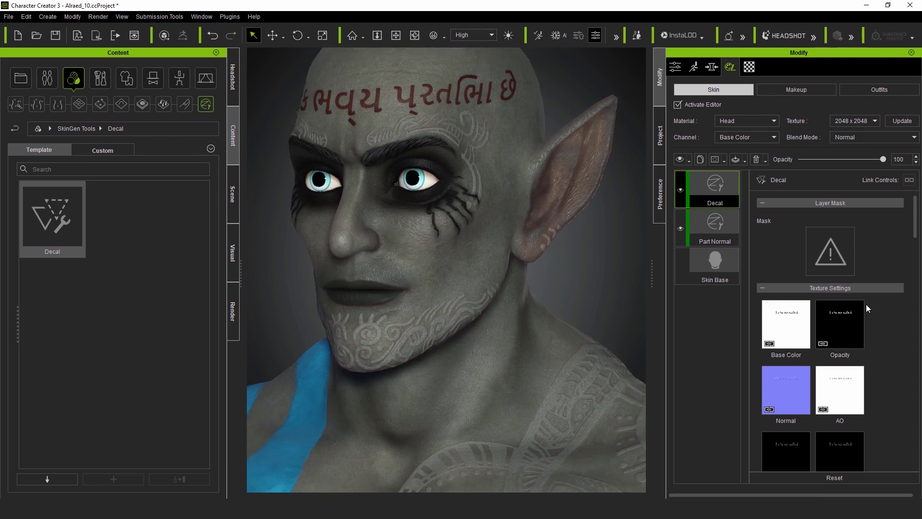
Load the black-and-white tattoo mask as the opacity texture of the head's Decal layer
{"action": "right_click", "coordinate": [842, 321]}
{"action": "left_click", "coordinate": [877, 330]}
{"action": "left_click_drag", "start_coordinate": [461, 115], "coordinate": [719, 201]}
{"action": "double_click", "coordinate": [640, 275]}
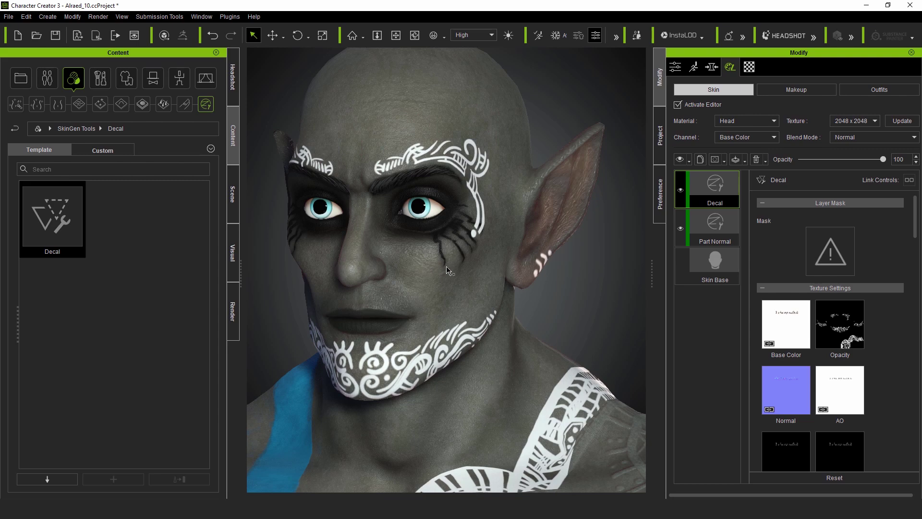
Load Std_Skin_Head_1001_Diffuse from the Std_Skin_Head folder as the Decal layer's base color texture
{"action": "right_click", "coordinate": [782, 316]}
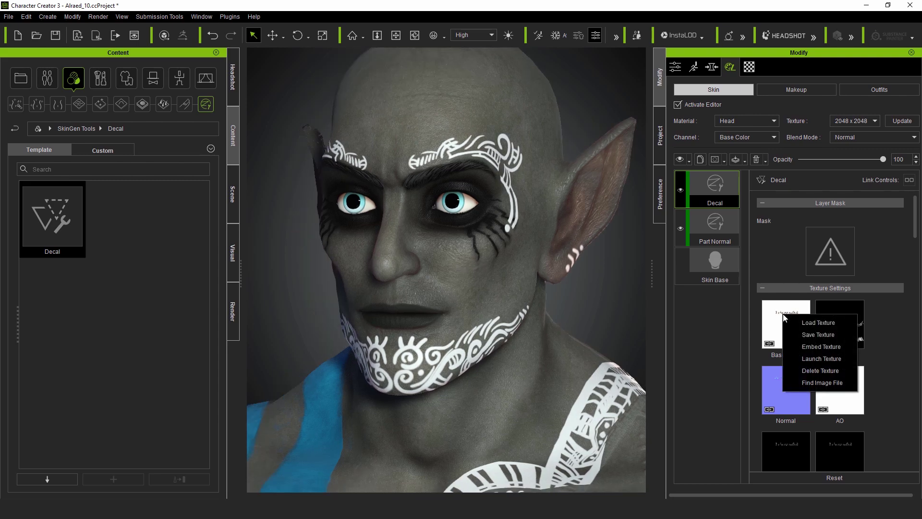
{"action": "left_click", "coordinate": [820, 322]}
{"action": "left_click", "coordinate": [509, 226]}
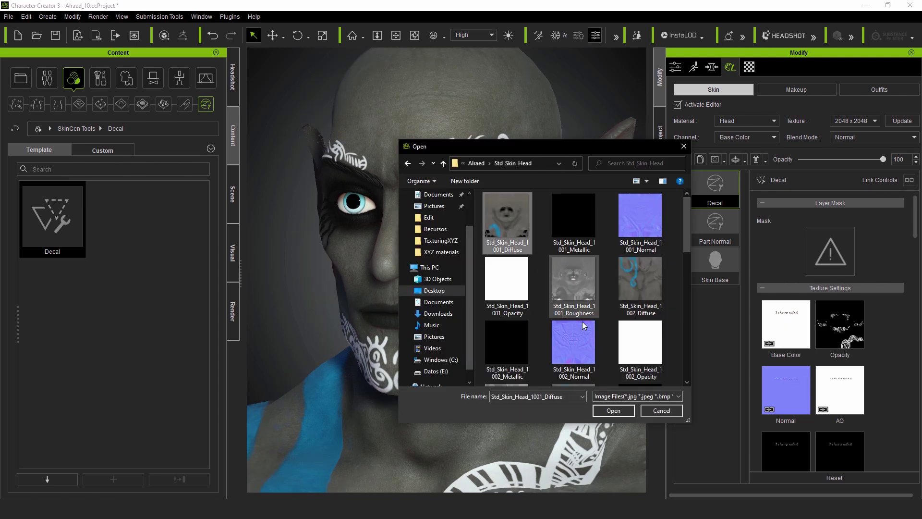
{"action": "left_click", "coordinate": [613, 411]}
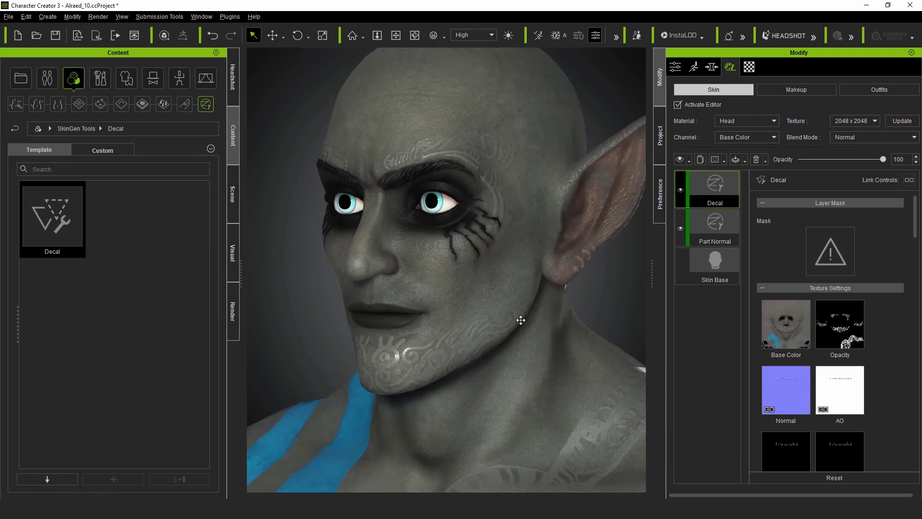
Load Std_Skin_Head_1001_Normal as the Decal layer's normal texture and set the normal strength to 0.82
{"action": "right_click", "coordinate": [786, 384]}
{"action": "left_click", "coordinate": [821, 389]}
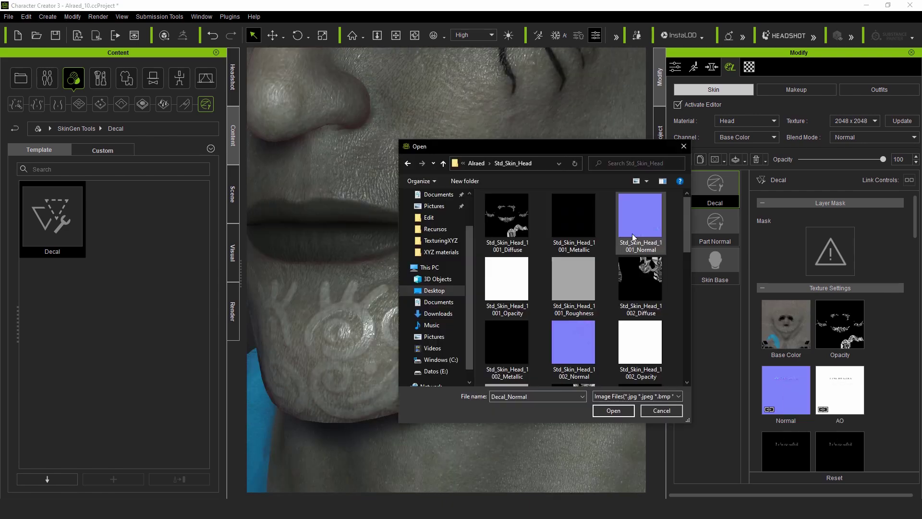
{"action": "double_click", "coordinate": [638, 225]}
{"action": "scroll", "coordinate": [891, 370], "scroll_direction": "down", "scroll_amount": 10}
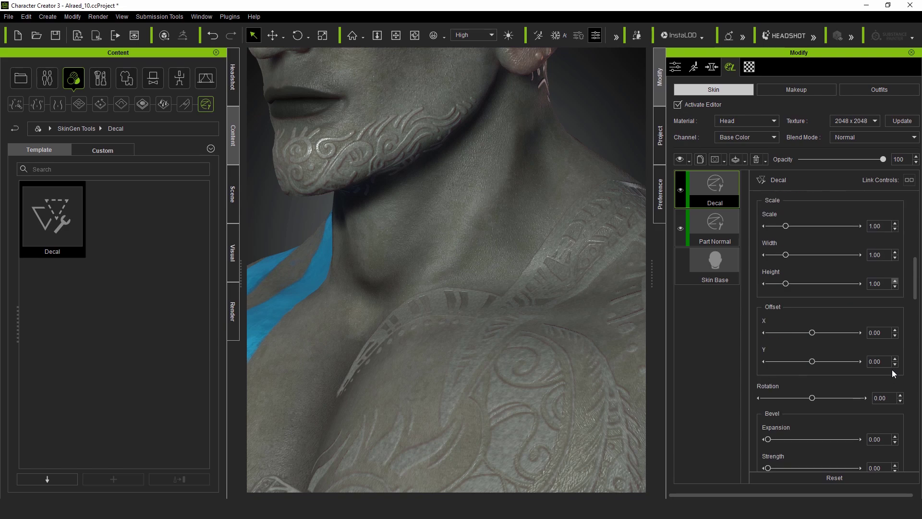
{"action": "scroll", "coordinate": [892, 370], "scroll_direction": "down", "scroll_amount": 5}
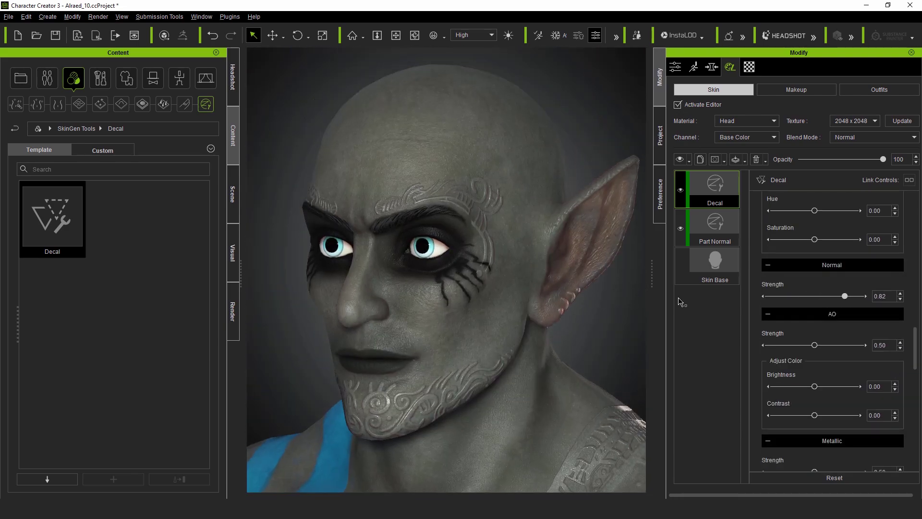
Load Std_Skin_Head_1001_Roughness from Alraed's Std_Skin_Head folder as the Decal layer's roughness texture
{"action": "scroll", "coordinate": [867, 280], "scroll_direction": "up", "scroll_amount": 14}
{"action": "right_click", "coordinate": [840, 383]}
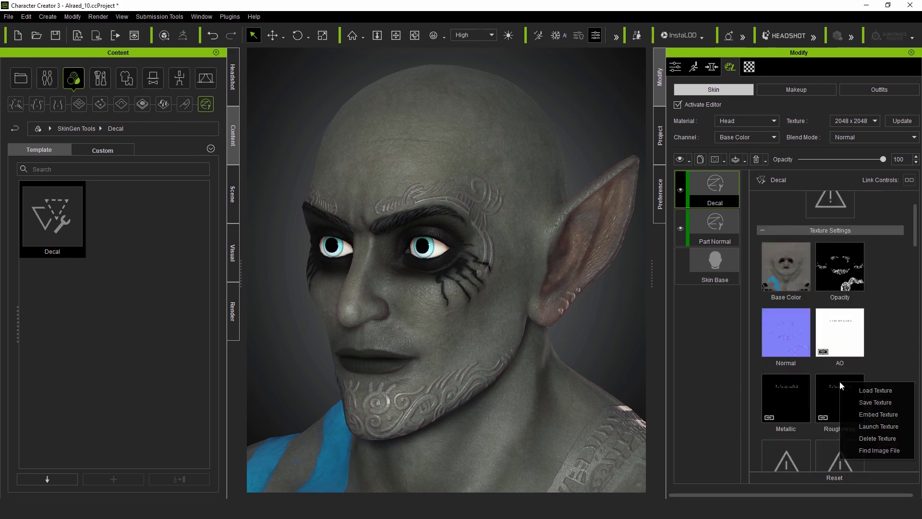
{"action": "left_click", "coordinate": [875, 390]}
{"action": "double_click", "coordinate": [610, 183]}
{"action": "double_click", "coordinate": [589, 173]}
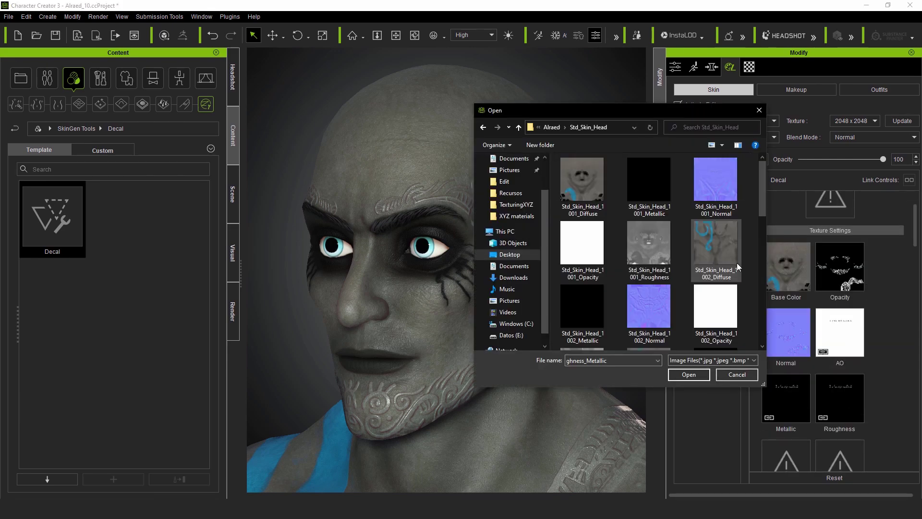
{"action": "double_click", "coordinate": [648, 243]}
Set the base color brightness of the head's Decal layer to 0.07
{"action": "scroll", "coordinate": [465, 377], "scroll_direction": "up", "scroll_amount": 10}
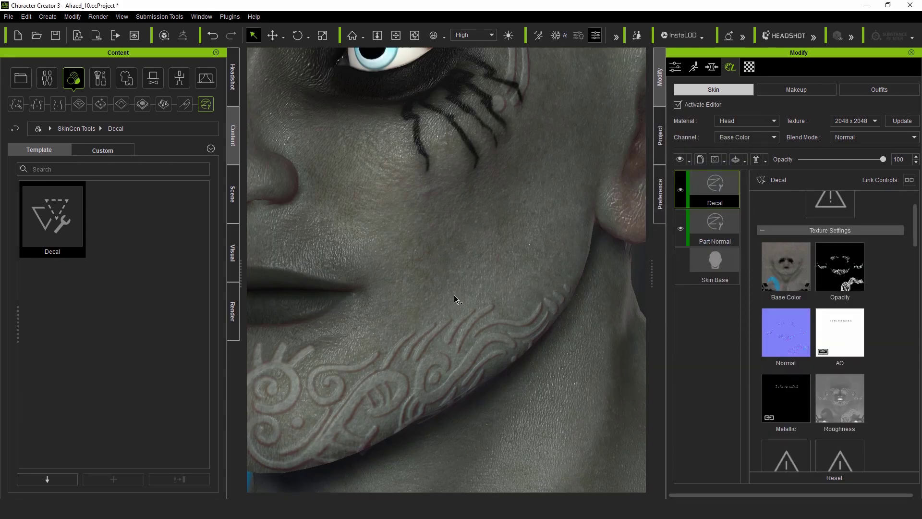
{"action": "scroll", "coordinate": [455, 297], "scroll_direction": "down", "scroll_amount": 5}
{"action": "scroll", "coordinate": [857, 347], "scroll_direction": "down", "scroll_amount": 10}
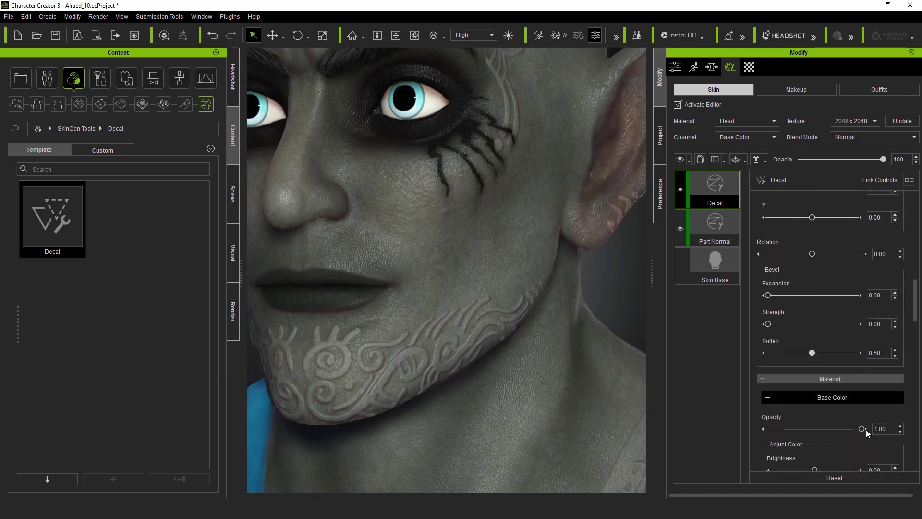
{"action": "scroll", "coordinate": [864, 426], "scroll_direction": "down", "scroll_amount": 5}
{"action": "left_click_drag", "start_coordinate": [814, 325], "coordinate": [818, 327]}
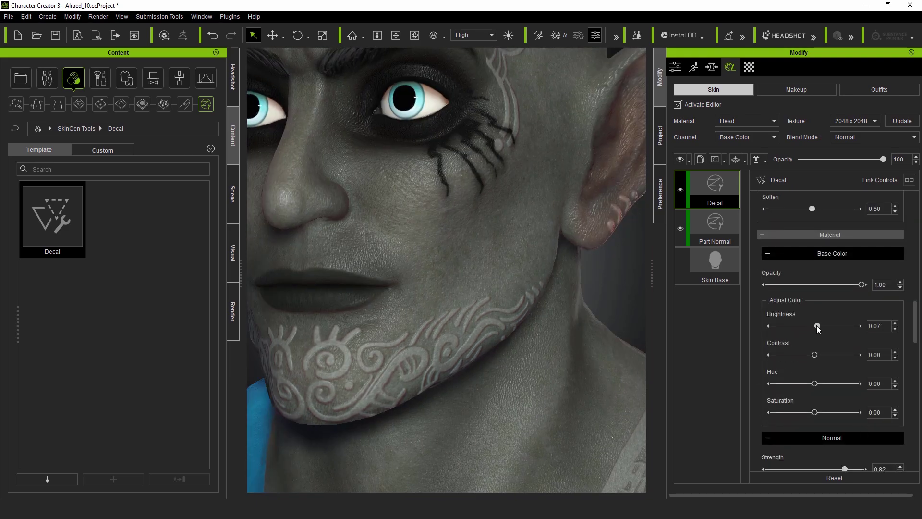
Set the skin material to Body and apply the Decal tool to the body
{"action": "scroll", "coordinate": [857, 368], "scroll_direction": "down", "scroll_amount": 2}
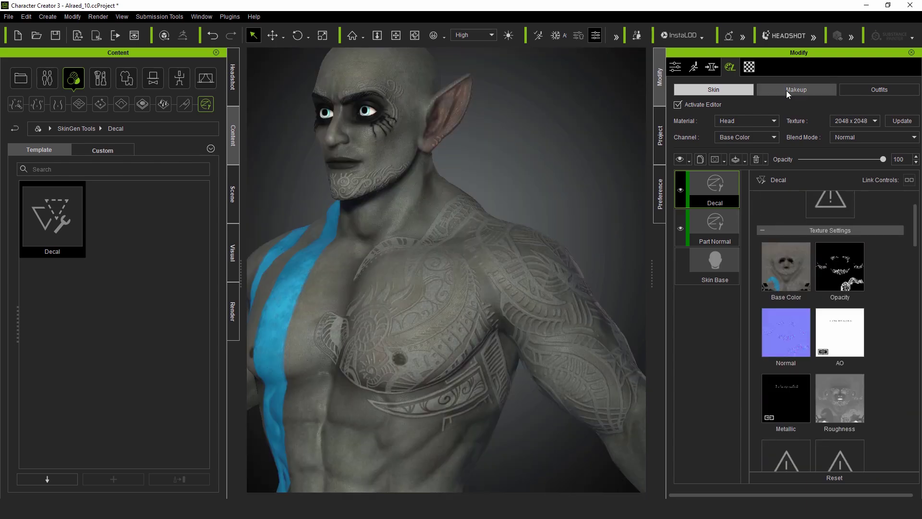
{"action": "left_click", "coordinate": [754, 137]}
{"action": "left_click", "coordinate": [510, 193]}
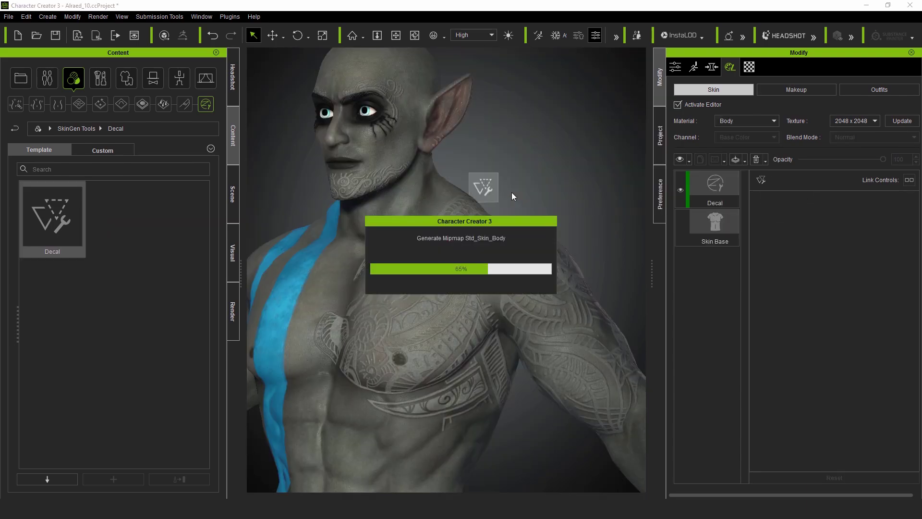
Load the body's opacity texture from the character's body skin textures into the body's Decal layer
{"action": "left_click", "coordinate": [708, 189]}
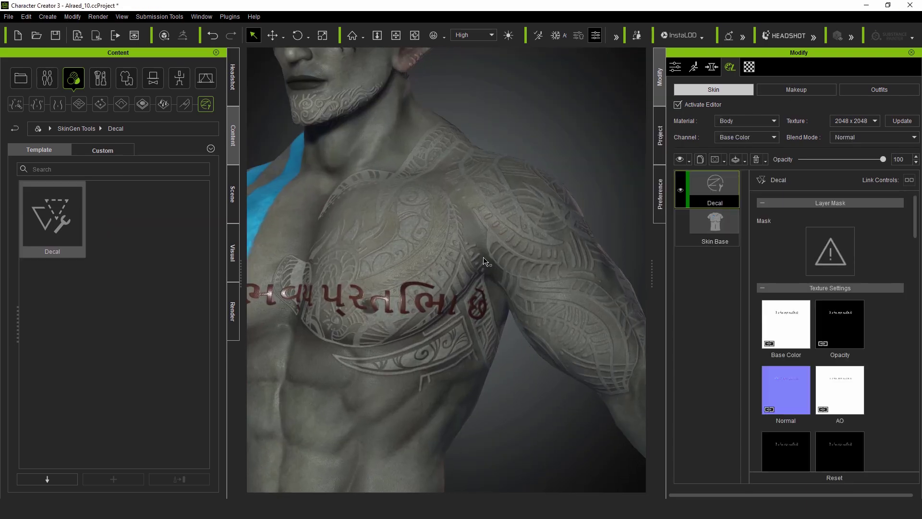
{"action": "double_click", "coordinate": [850, 324]}
{"action": "left_click", "coordinate": [518, 128]}
{"action": "left_click", "coordinate": [519, 128]}
{"action": "left_click", "coordinate": [519, 128]}
{"action": "double_click", "coordinate": [592, 193]}
{"action": "double_click", "coordinate": [592, 174]}
{"action": "double_click", "coordinate": [711, 230]}
Load the character's body base color texture as the Decal layer's base color
{"action": "right_click_drag", "start_coordinate": [611, 186], "coordinate": [641, 192]}
{"action": "double_click", "coordinate": [789, 327]}
{"action": "left_click", "coordinate": [518, 204]}
{"action": "left_click", "coordinate": [518, 127]}
{"action": "left_click", "coordinate": [519, 128]}
{"action": "left_click", "coordinate": [519, 128]}
{"action": "double_click", "coordinate": [591, 183]}
{"action": "double_click", "coordinate": [590, 174]}
{"action": "double_click", "coordinate": [592, 192]}
{"action": "scroll", "coordinate": [729, 261], "scroll_direction": "down", "scroll_amount": 2}
{"action": "scroll", "coordinate": [728, 261], "scroll_direction": "up", "scroll_amount": 2}
{"action": "double_click", "coordinate": [723, 259]}
Set the body Decal layer's base color brightness to 0.07 and its normal strength to 0.84
{"action": "right_click_drag", "start_coordinate": [528, 298], "coordinate": [504, 247]}
{"action": "scroll", "coordinate": [869, 411], "scroll_direction": "down", "scroll_amount": 10}
{"action": "right_click_drag", "start_coordinate": [473, 202], "coordinate": [462, 247]}
{"action": "left_click_drag", "start_coordinate": [814, 297], "coordinate": [819, 298]}
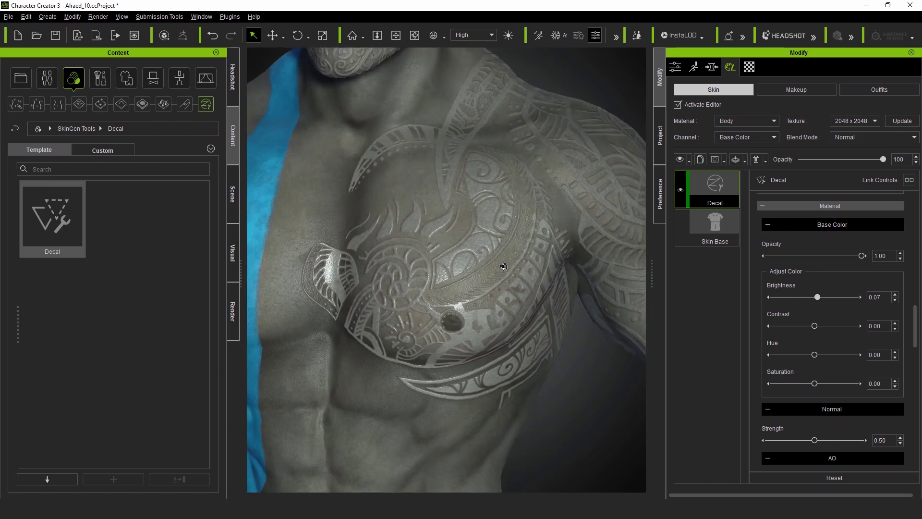
{"action": "scroll", "coordinate": [872, 409], "scroll_direction": "down", "scroll_amount": 1}
{"action": "left_click_drag", "start_coordinate": [814, 411], "coordinate": [872, 409]}
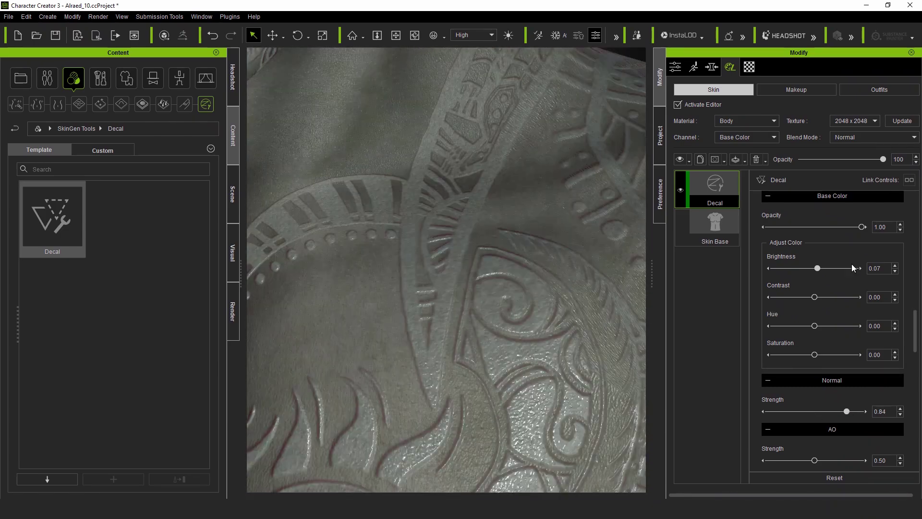
Load the character's body roughness texture as the body Decal layer's roughness texture
{"action": "scroll", "coordinate": [850, 288], "scroll_direction": "down", "scroll_amount": 5}
{"action": "left_click", "coordinate": [844, 395]}
{"action": "double_click", "coordinate": [504, 206]}
{"action": "scroll", "coordinate": [624, 240], "scroll_direction": "down", "scroll_amount": 1}
{"action": "double_click", "coordinate": [646, 185]}
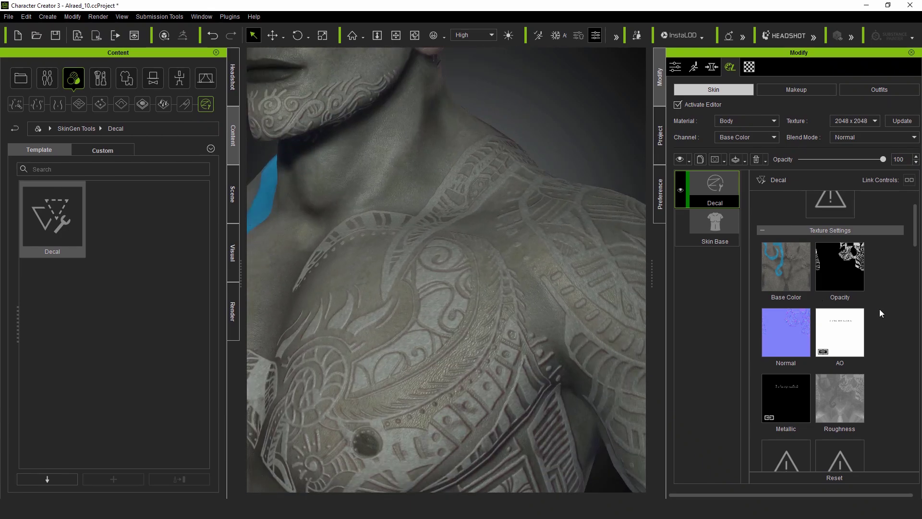
Set the skin material to Arm and apply the Decal tool to the arm
{"action": "left_click", "coordinate": [747, 120]}
{"action": "left_click", "coordinate": [733, 145]}
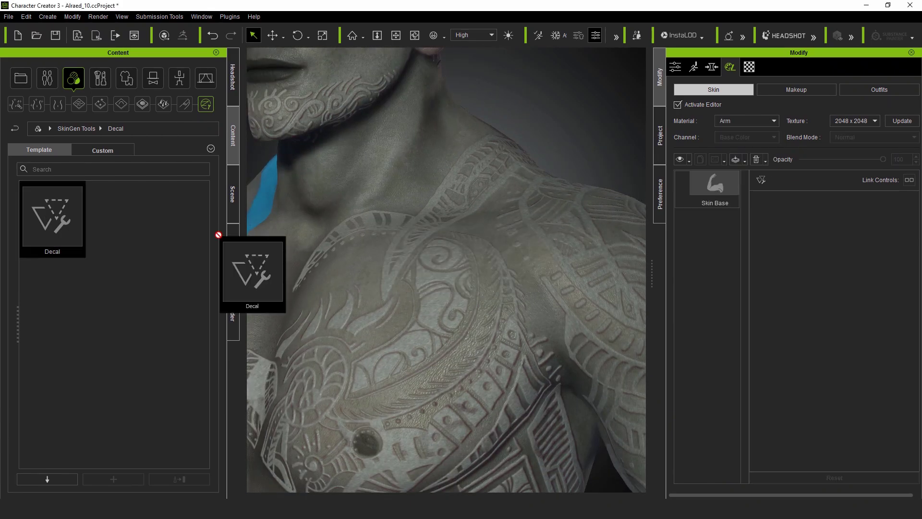
{"action": "double_click", "coordinate": [45, 216]}
{"action": "left_click", "coordinate": [543, 197]}
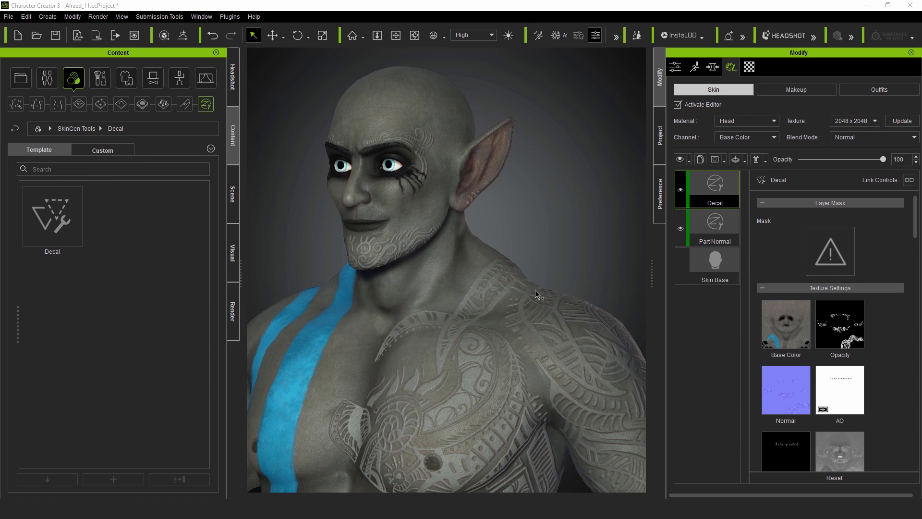
Set the head Decal layer's effect category to Other Decal under Skin Details and rename the layer Head Decal
{"action": "middle_click_drag", "start_coordinate": [536, 294], "coordinate": [511, 333]}
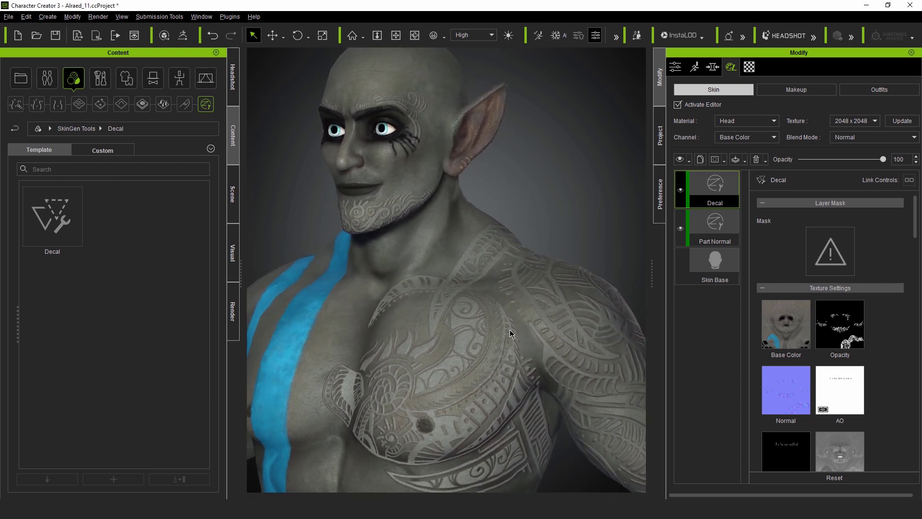
{"action": "right_click", "coordinate": [726, 191]}
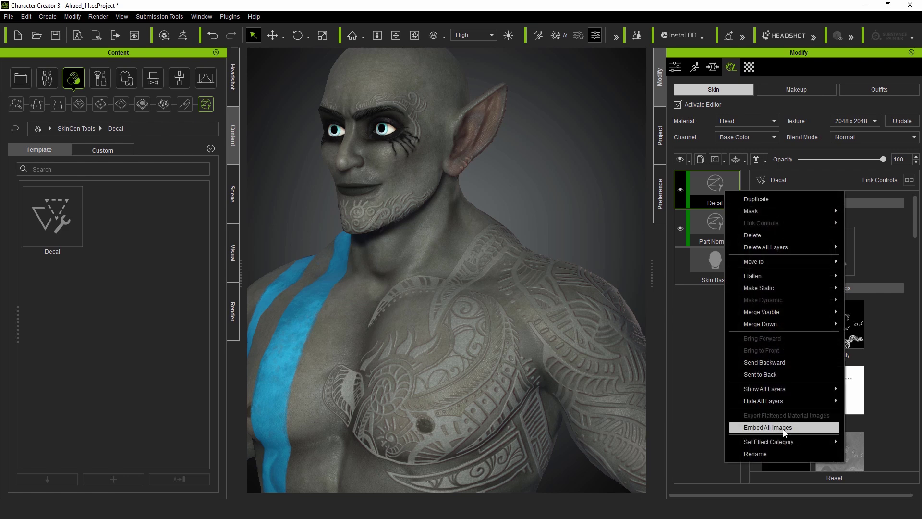
{"action": "mouse_move", "coordinate": [784, 441]}
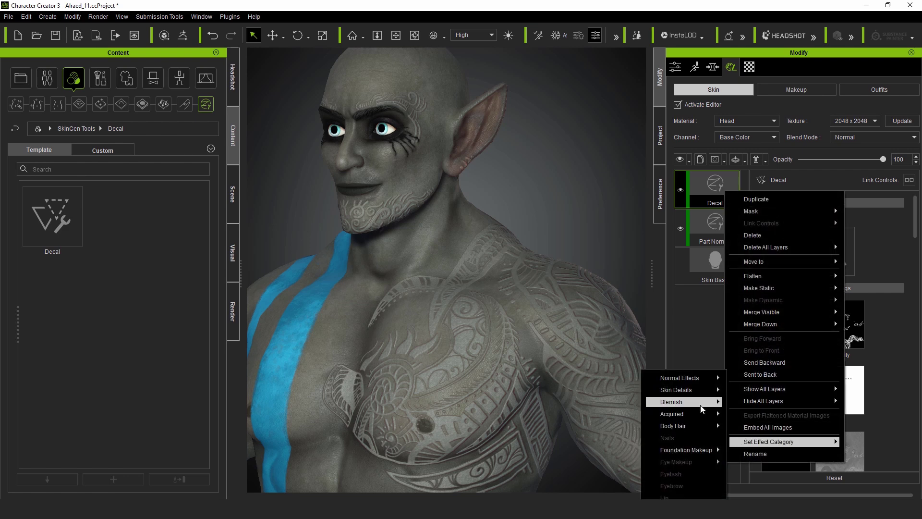
{"action": "mouse_move", "coordinate": [700, 394]}
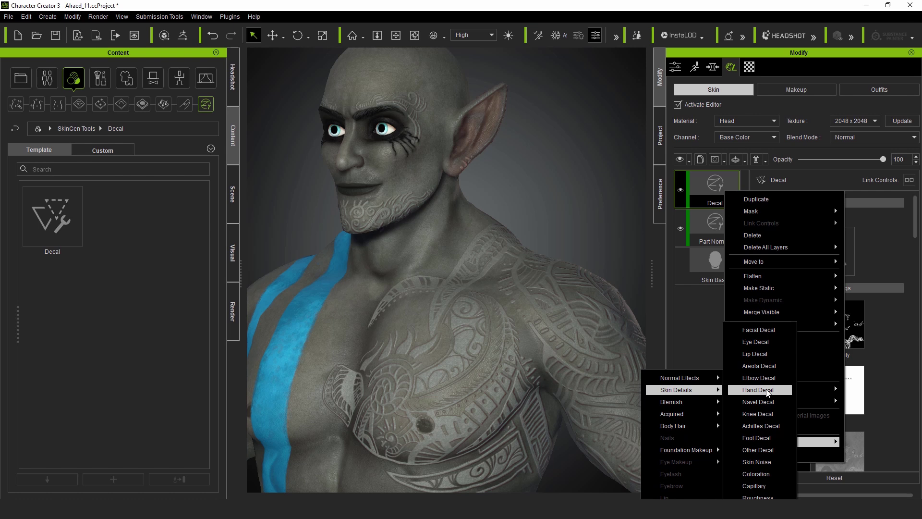
{"action": "left_click", "coordinate": [767, 450]}
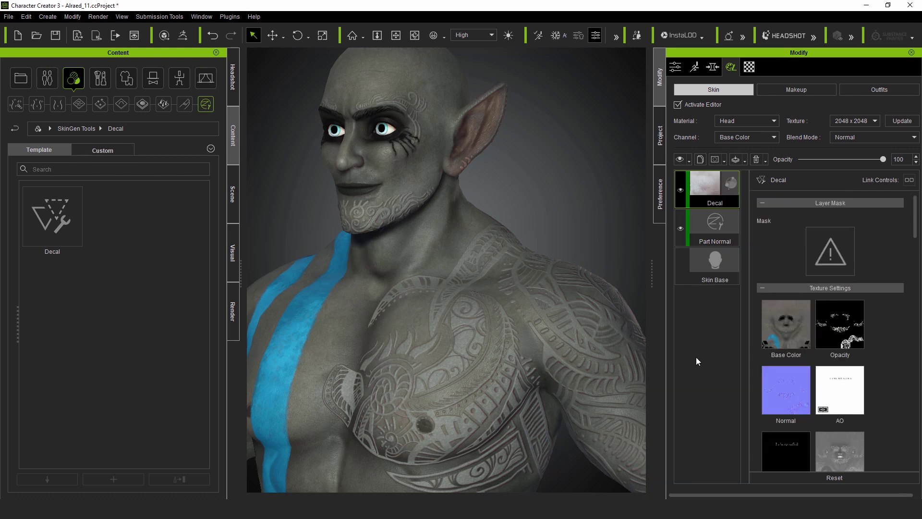
{"action": "double_click", "coordinate": [717, 205]}
{"action": "type", "text": "Head"}
{"action": "key", "text": "Return"}
On the Body material, set the Decal layer's effect category to Other Decal and rename the layer Body Decal
{"action": "left_click", "coordinate": [774, 120]}
{"action": "left_click", "coordinate": [723, 138]}
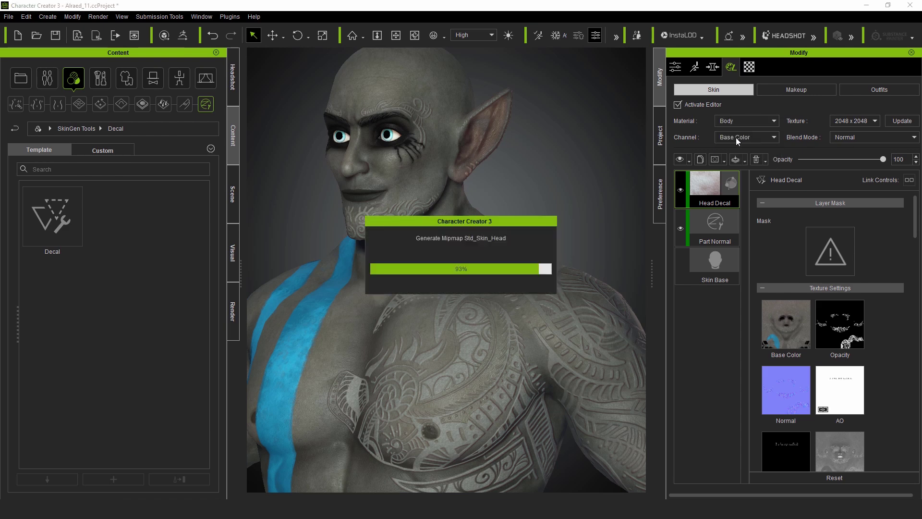
{"action": "right_click", "coordinate": [711, 199]}
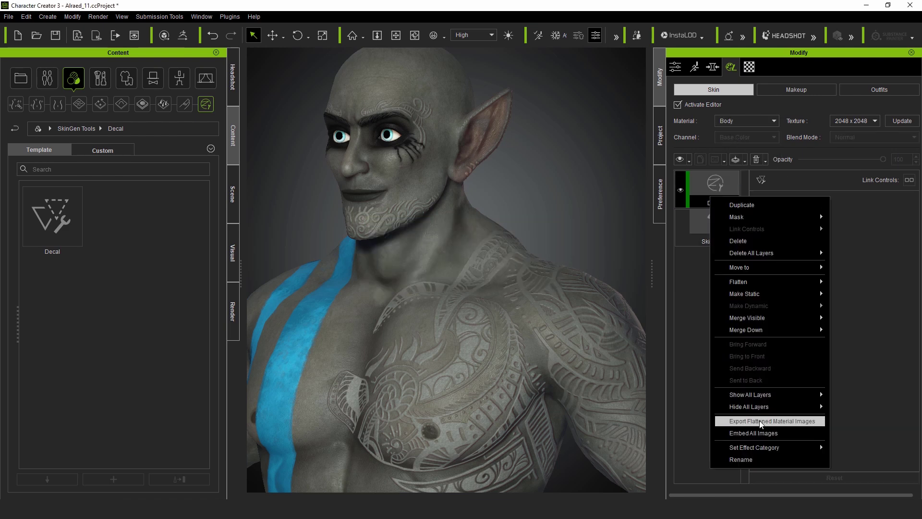
{"action": "mouse_move", "coordinate": [754, 447]}
{"action": "mouse_move", "coordinate": [860, 391]}
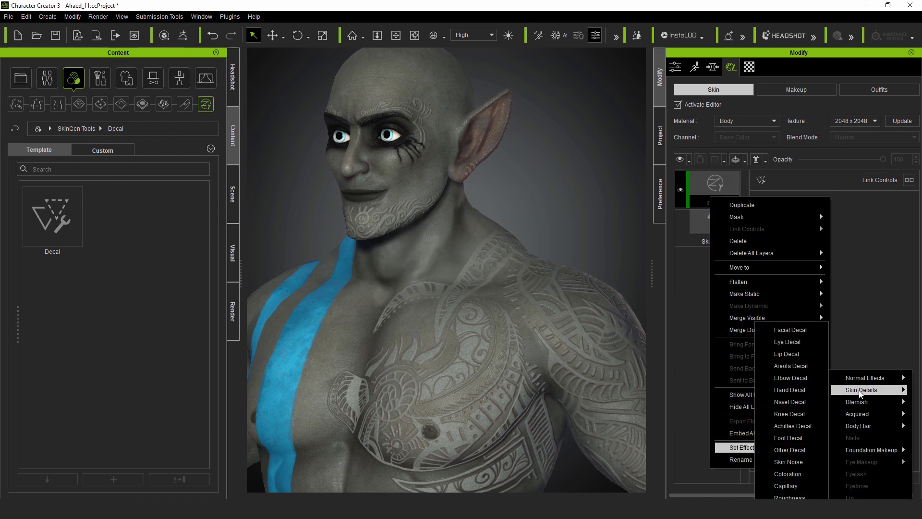
{"action": "left_click", "coordinate": [789, 450]}
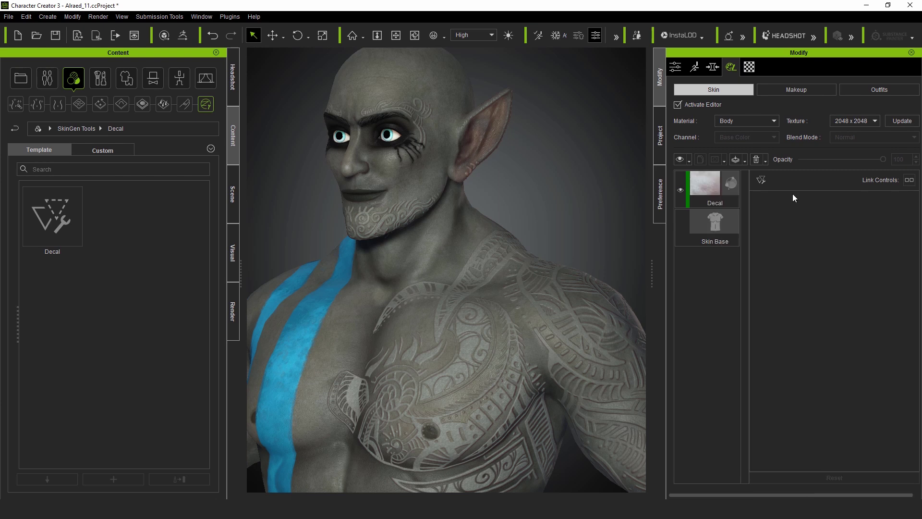
{"action": "double_click", "coordinate": [714, 202]}
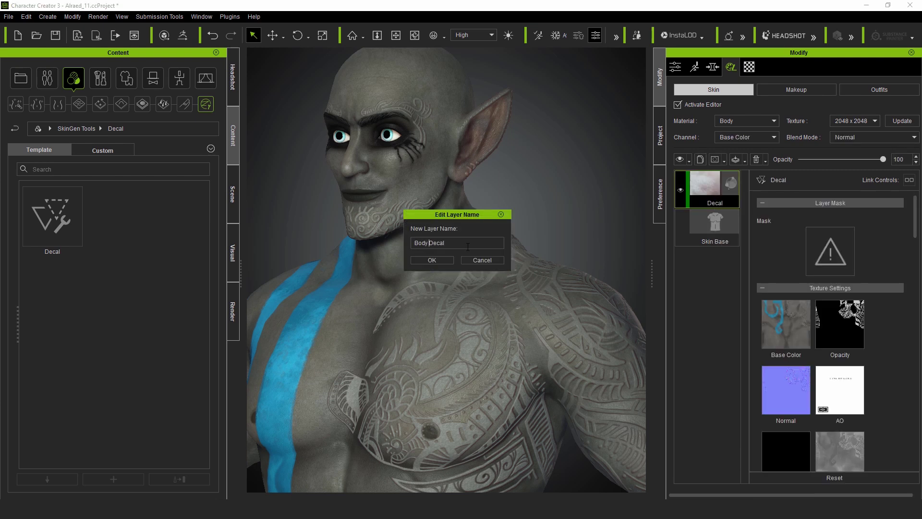
{"action": "key", "text": "Return"}
On the Arm material, set the Decal layer's effect category to Other Decal and rename the layer Arm Decal
{"action": "left_click", "coordinate": [747, 121]}
{"action": "left_click", "coordinate": [743, 146]}
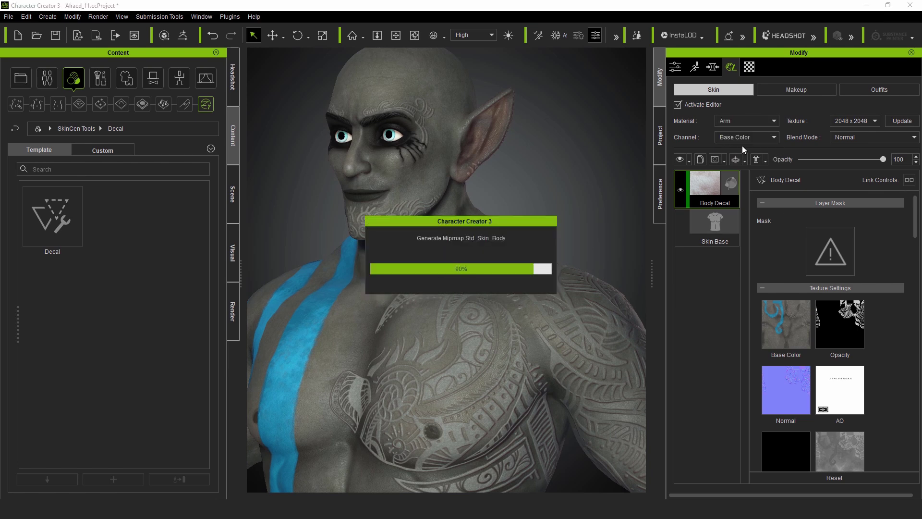
{"action": "right_click", "coordinate": [715, 199]}
{"action": "mouse_move", "coordinate": [800, 447]}
{"action": "mouse_move", "coordinate": [871, 392]}
{"action": "left_click", "coordinate": [769, 449]}
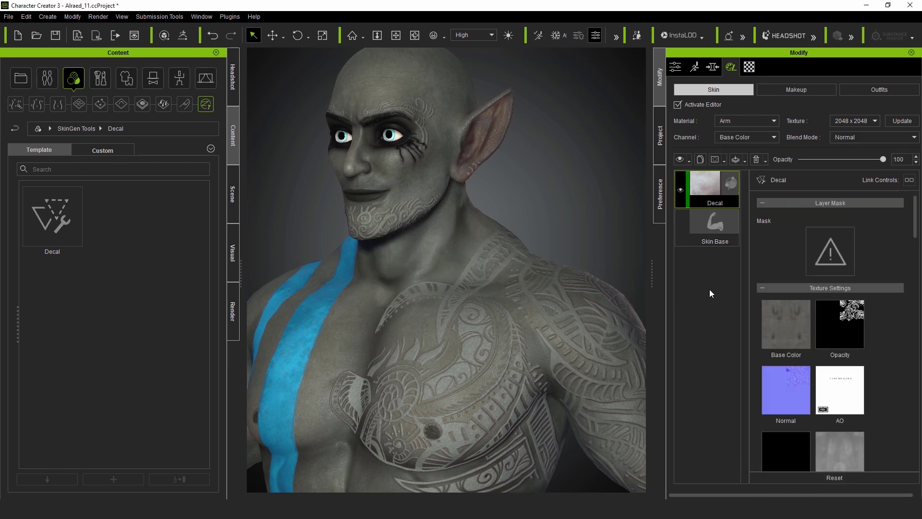
{"action": "double_click", "coordinate": [714, 199]}
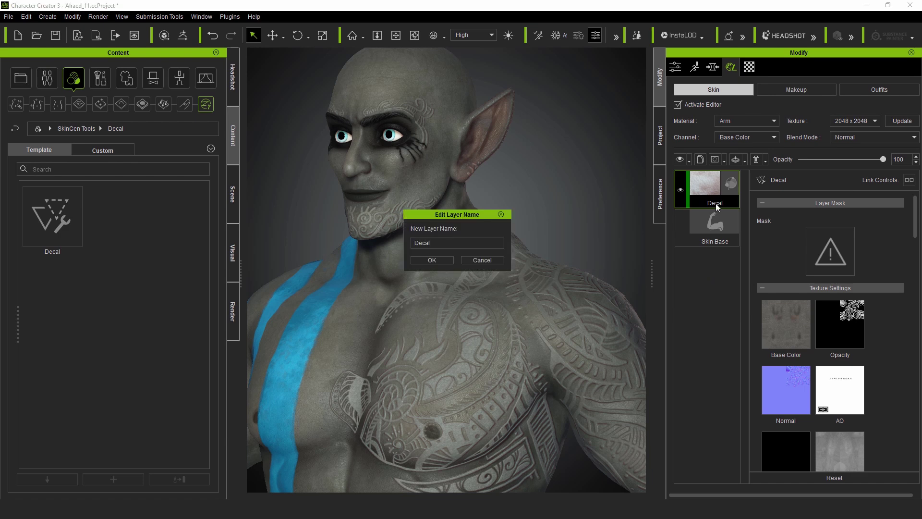
{"action": "left_click", "coordinate": [432, 260]}
{"action": "right_click_drag", "start_coordinate": [572, 290], "coordinate": [511, 260]}
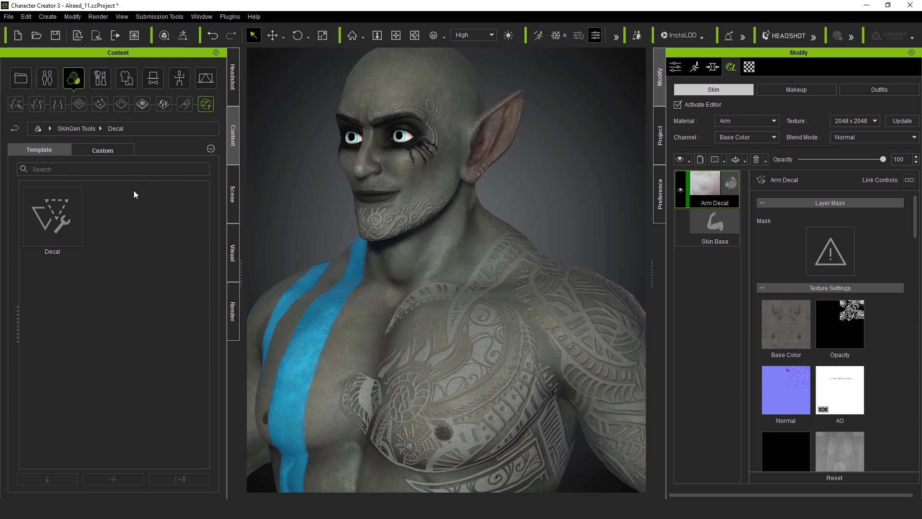
Save the decal layers as a custom Skin Details preset named Full Decal and replace its thumbnail
{"action": "left_click", "coordinate": [102, 104]}
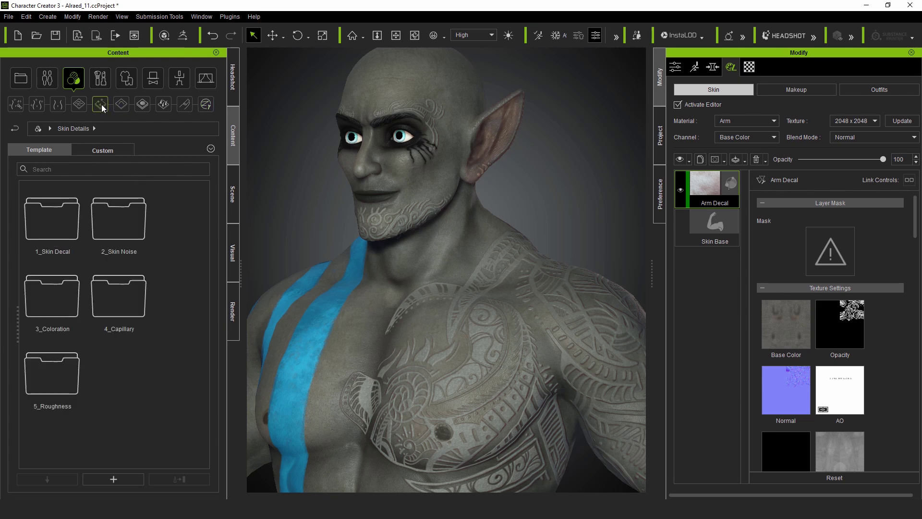
{"action": "double_click", "coordinate": [52, 235]}
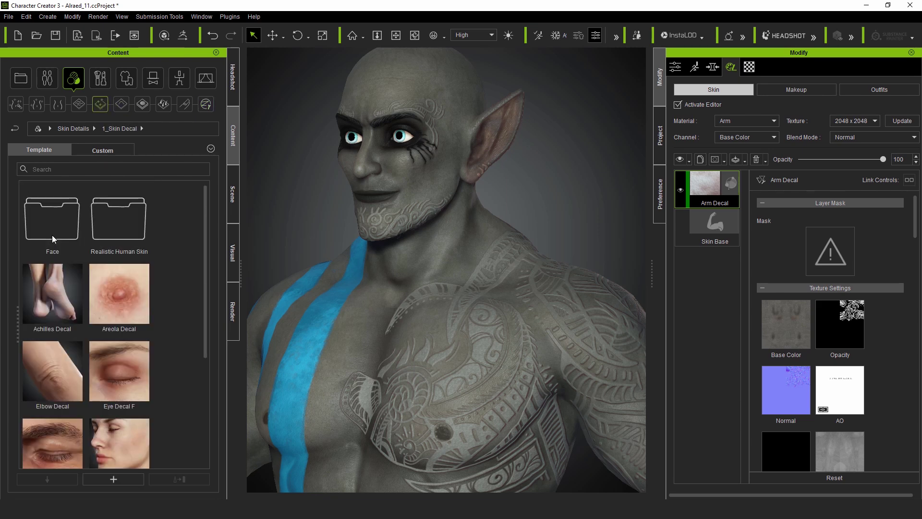
{"action": "left_click", "coordinate": [112, 150]}
{"action": "left_click", "coordinate": [123, 479]}
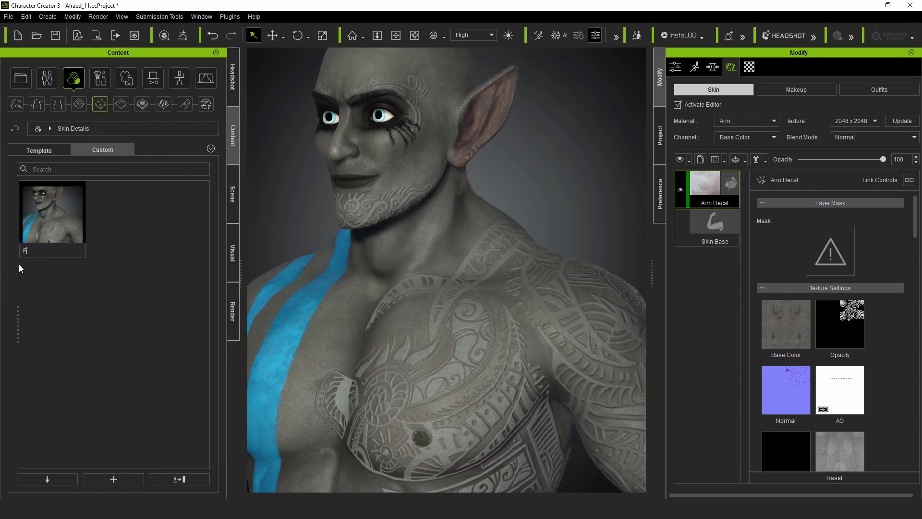
{"action": "type", "text": "Full Decal"}
{"action": "key", "text": "Return"}
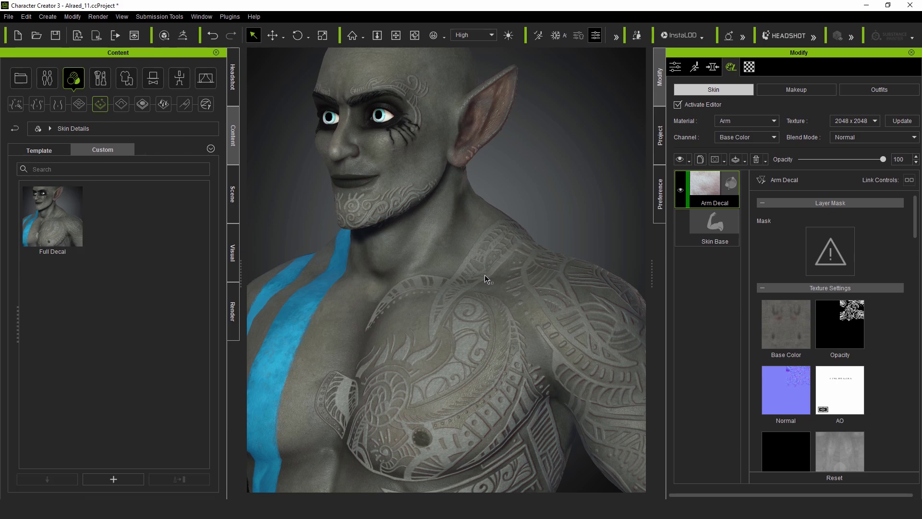
{"action": "right_click", "coordinate": [63, 213]}
{"action": "left_click", "coordinate": [91, 309]}
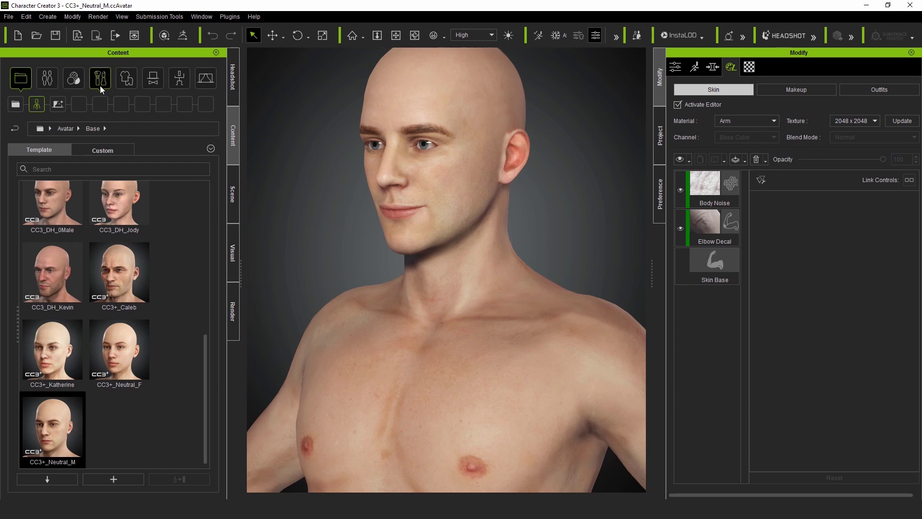
Apply the custom Full Decal preset to the CC3+_Neutral_M avatar
{"action": "left_click", "coordinate": [74, 79]}
{"action": "left_click", "coordinate": [113, 149]}
{"action": "left_click_drag", "start_coordinate": [52, 216], "coordinate": [469, 252]}
{"action": "left_click", "coordinate": [390, 273]}
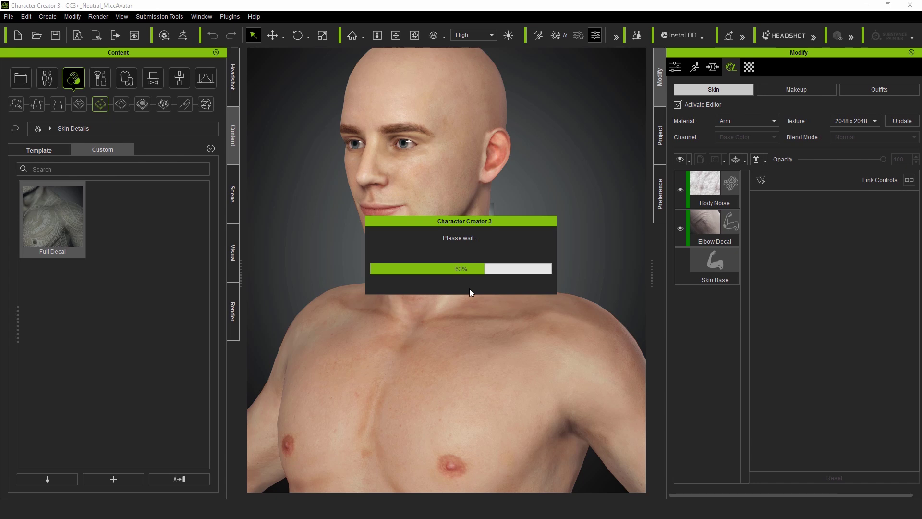
{"action": "right_click_drag", "start_coordinate": [395, 288], "coordinate": [632, 287]}
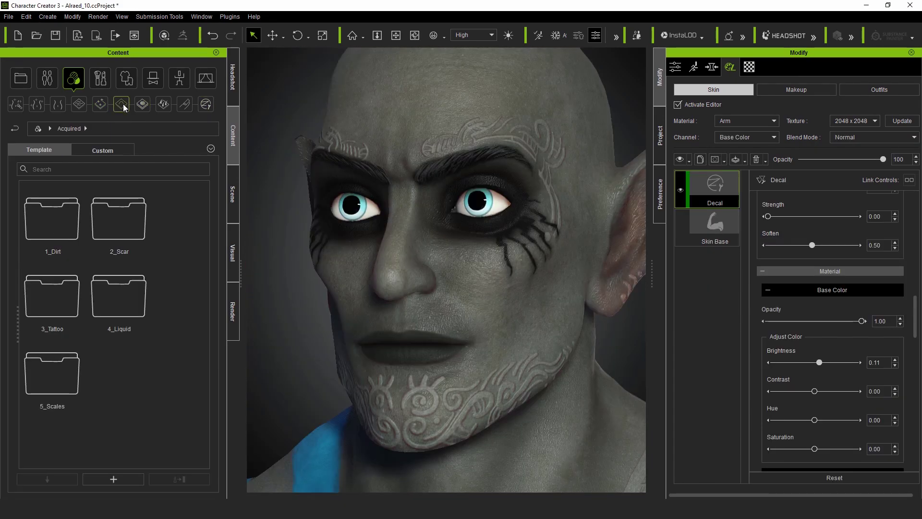
Apply Color Noise Dark from the Skin Noise details to Alraed and select its Color Noise layer
{"action": "left_click", "coordinate": [122, 104]}
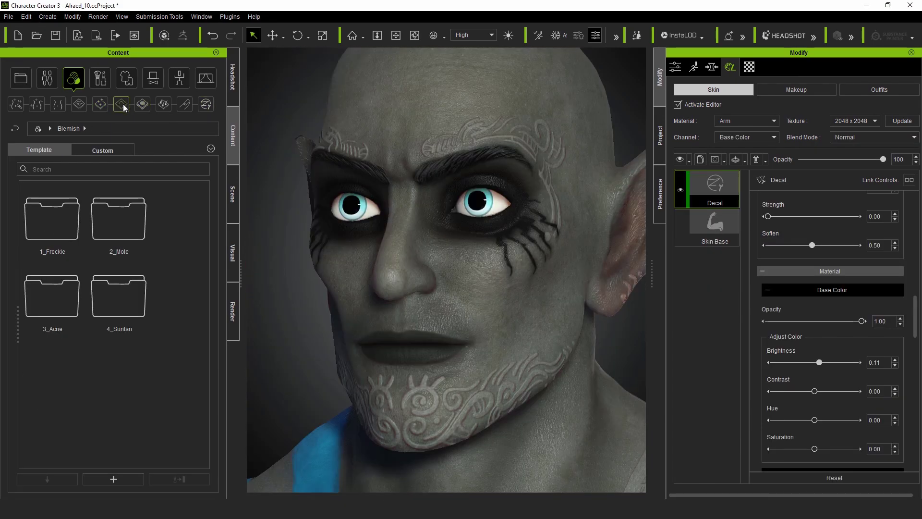
{"action": "left_click", "coordinate": [100, 104]}
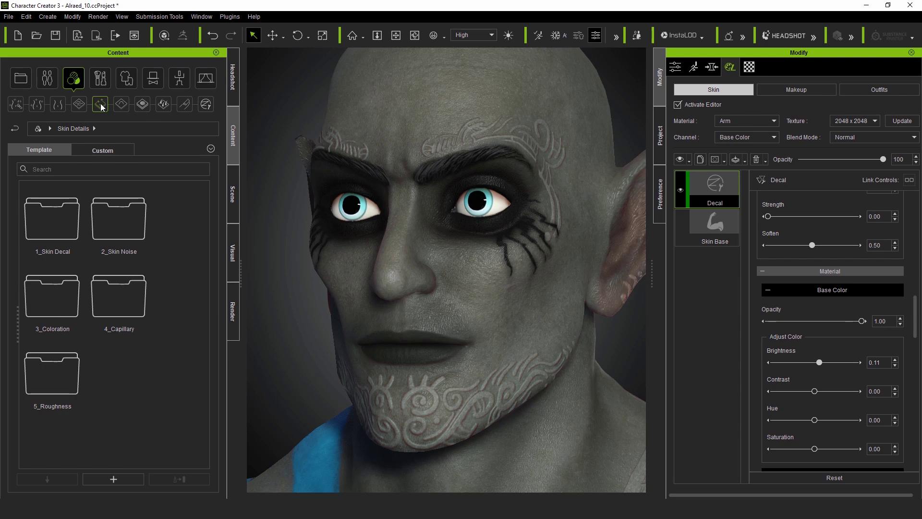
{"action": "double_click", "coordinate": [123, 219]}
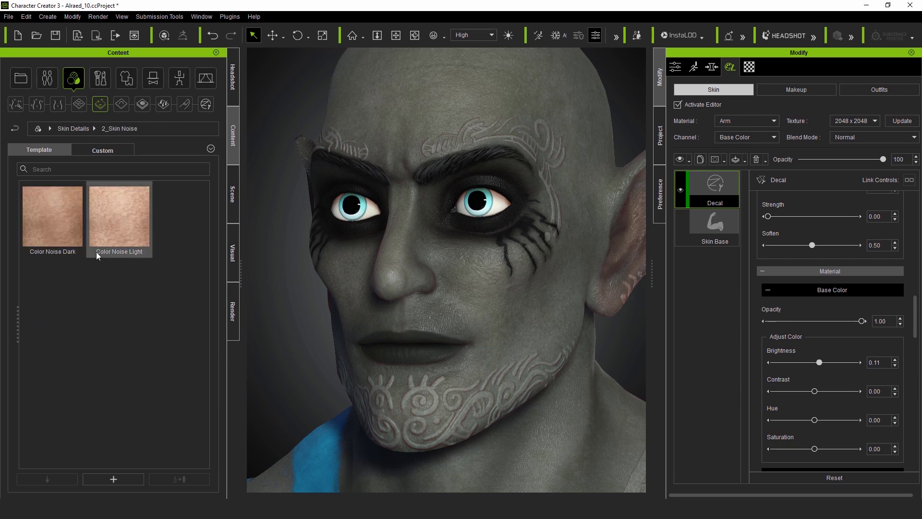
{"action": "left_click_drag", "start_coordinate": [72, 230], "coordinate": [465, 258]}
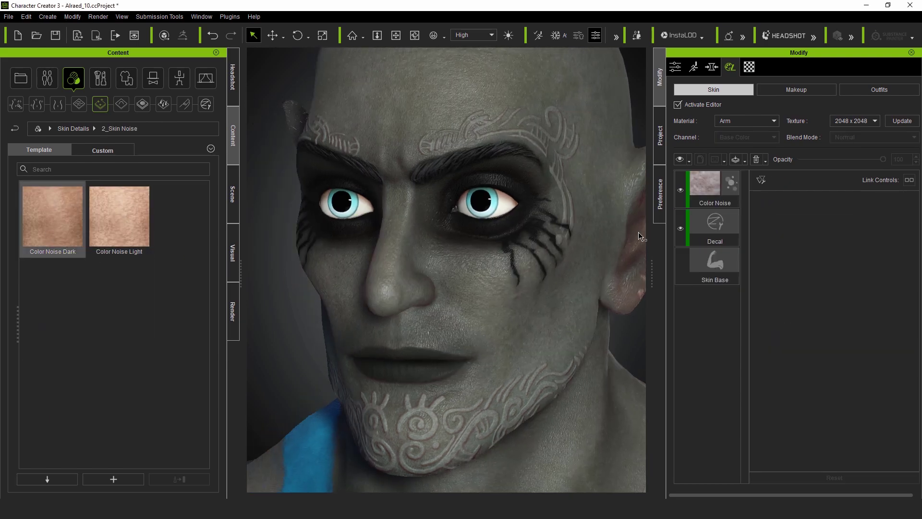
{"action": "left_click", "coordinate": [705, 193]}
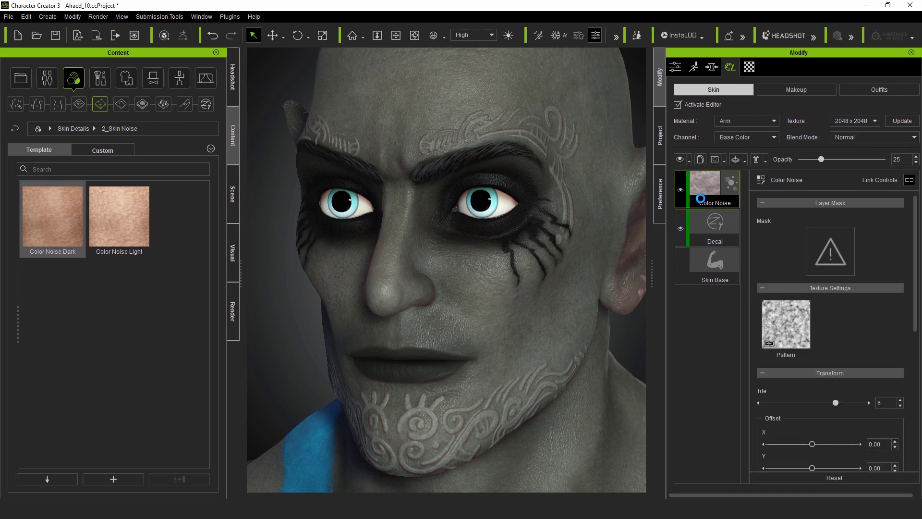
Switch the skin material to Head and set the Color Noise layer's tile value to 7
{"action": "left_click", "coordinate": [778, 120]}
{"action": "left_click", "coordinate": [751, 131]}
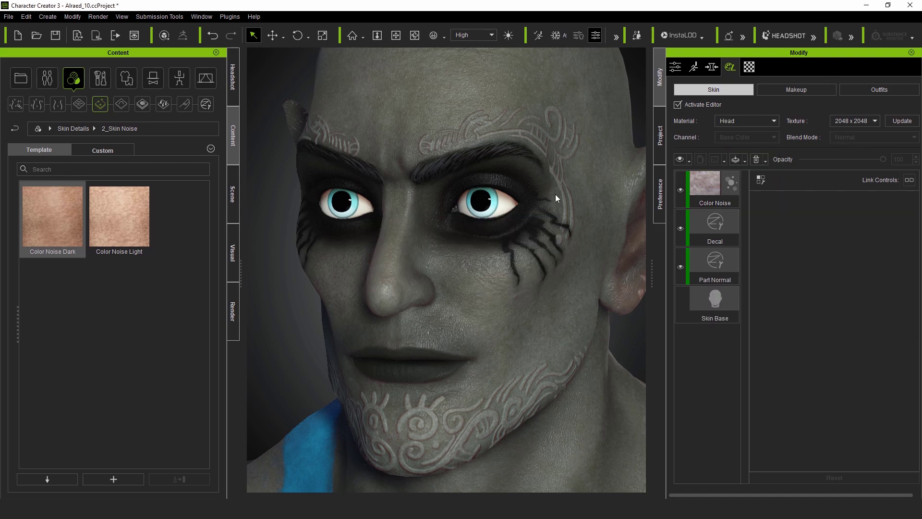
{"action": "scroll", "coordinate": [459, 277], "scroll_direction": "down", "scroll_amount": 5}
{"action": "right_click_drag", "start_coordinate": [505, 330], "coordinate": [461, 287]}
{"action": "scroll", "coordinate": [520, 301], "scroll_direction": "up", "scroll_amount": 4}
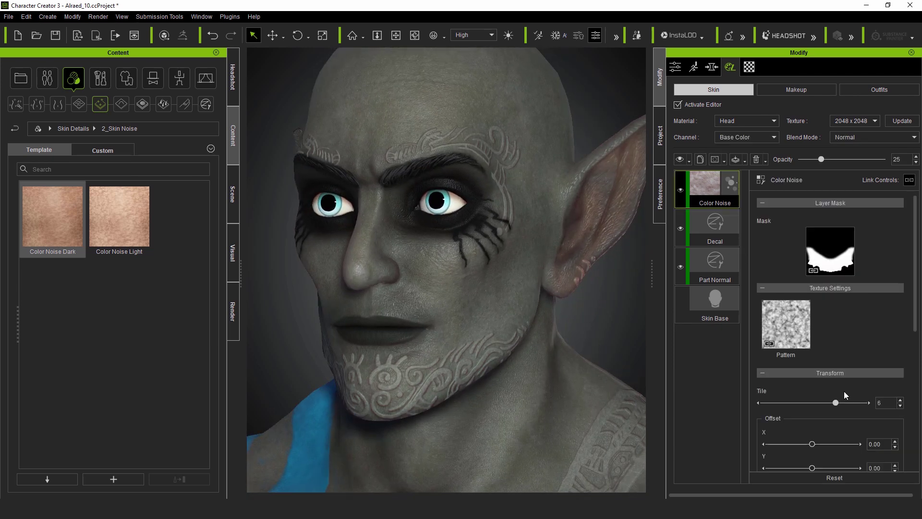
{"action": "left_click", "coordinate": [843, 402]}
{"action": "left_click_drag", "start_coordinate": [837, 402], "coordinate": [846, 407]}
Change the Color Noise layer's material color to a very dark grey-green
{"action": "scroll", "coordinate": [860, 360], "scroll_direction": "down", "scroll_amount": 3}
{"action": "left_click", "coordinate": [762, 409]}
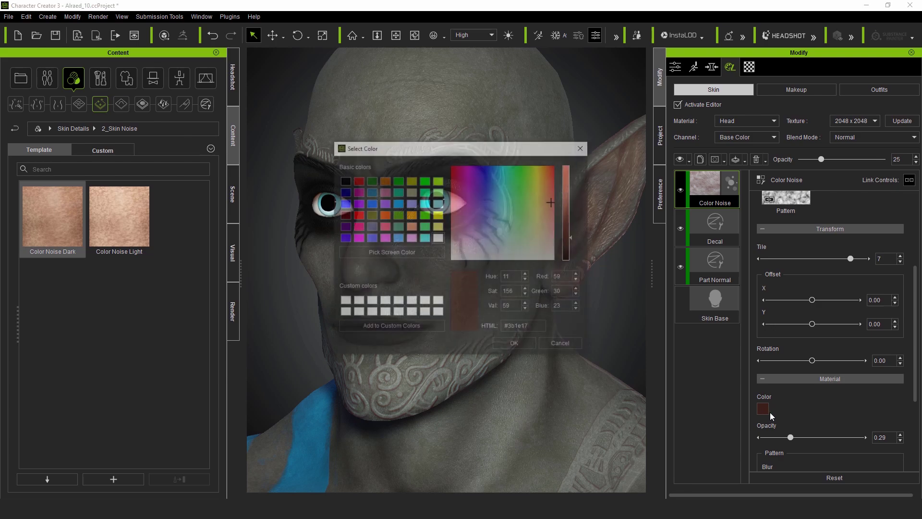
{"action": "left_click", "coordinate": [506, 240]}
{"action": "left_click", "coordinate": [570, 242]}
{"action": "left_click", "coordinate": [515, 344]}
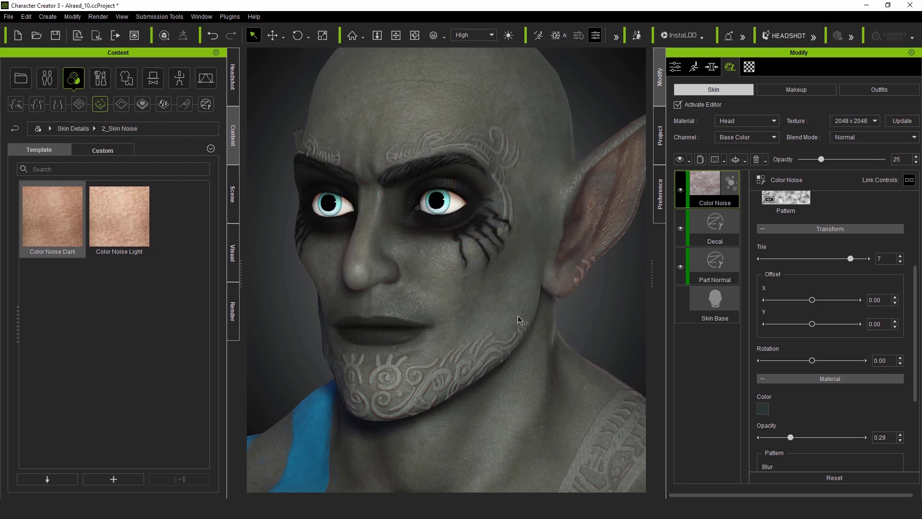
Apply Body Mole from the Mole blemishes to Alraed and adjust the opacity of its layer
{"action": "left_click", "coordinate": [142, 104]}
{"action": "left_click", "coordinate": [121, 106]}
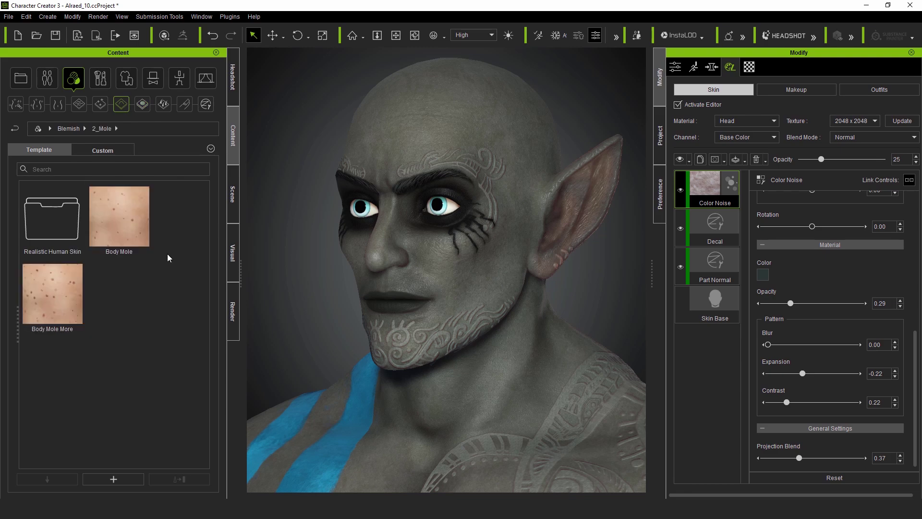
{"action": "double_click", "coordinate": [123, 225]}
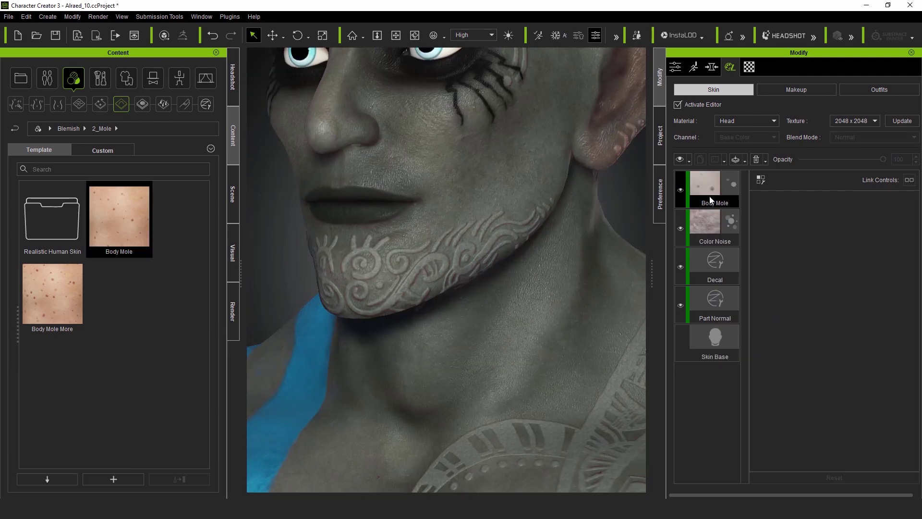
{"action": "left_click_drag", "start_coordinate": [867, 159], "coordinate": [880, 159]}
{"action": "scroll", "coordinate": [889, 341], "scroll_direction": "down", "scroll_amount": 5}
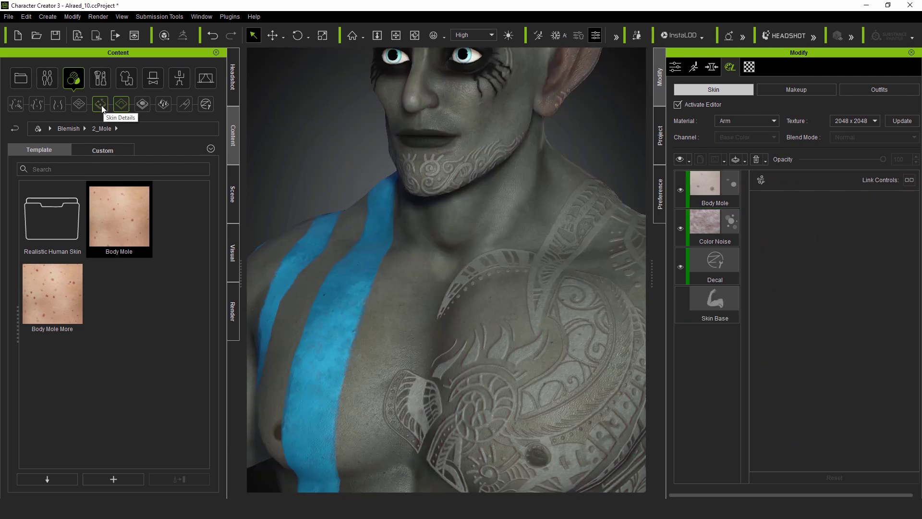
Open the Normal Effects presets and switch the skin material to Head
{"action": "left_click", "coordinate": [78, 103]}
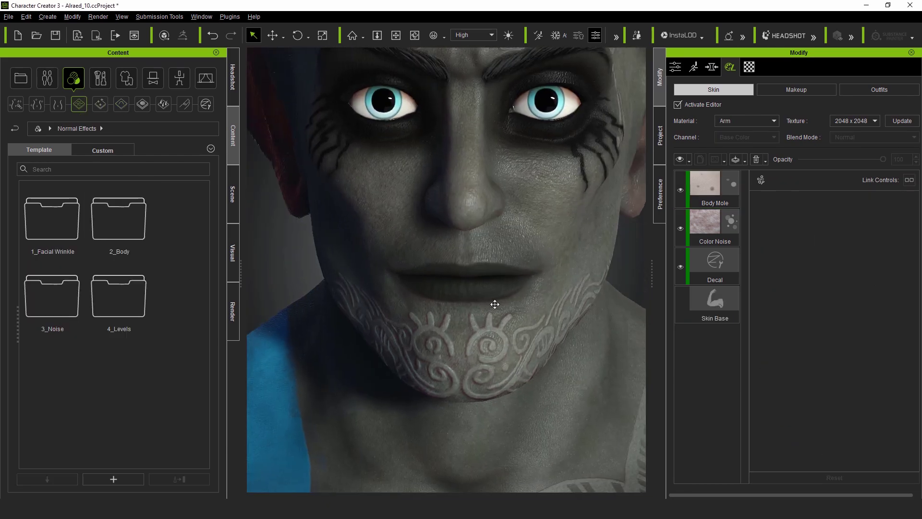
{"action": "left_click", "coordinate": [776, 120]}
{"action": "left_click", "coordinate": [749, 132]}
{"action": "scroll", "coordinate": [519, 249], "scroll_direction": "down", "scroll_amount": 2}
{"action": "mouse_move", "coordinate": [522, 287]}
{"action": "right_mouse_down"}
{"action": "mouse_move", "coordinate": [519, 249]}
{"action": "mouse_move", "coordinate": [504, 285]}
{"action": "right_mouse_up"}
{"action": "scroll", "coordinate": [504, 285], "scroll_direction": "up", "scroll_amount": 3}
{"action": "scroll", "coordinate": [506, 262], "scroll_direction": "down", "scroll_amount": 2}
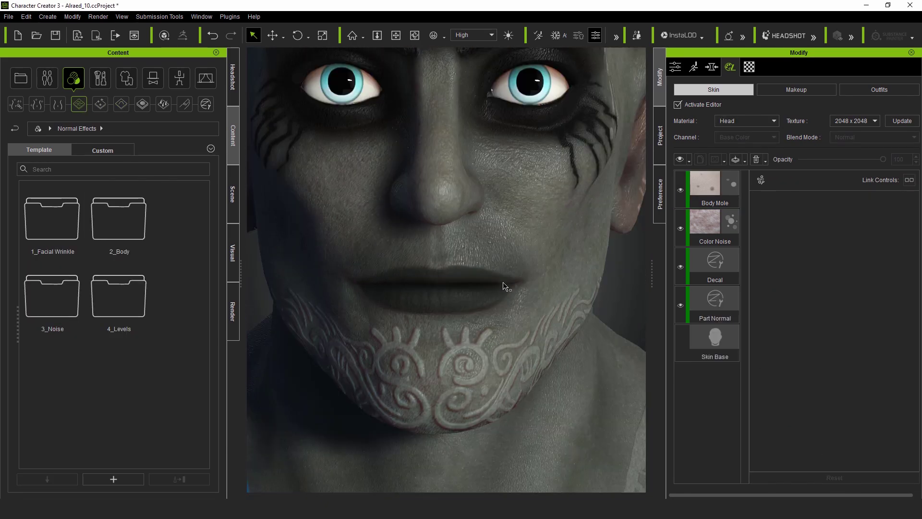
Apply Lip Wrinkle 2 from the Realistic Human Skin facial part wrinkles to Alraed's face
{"action": "double_click", "coordinate": [55, 231]}
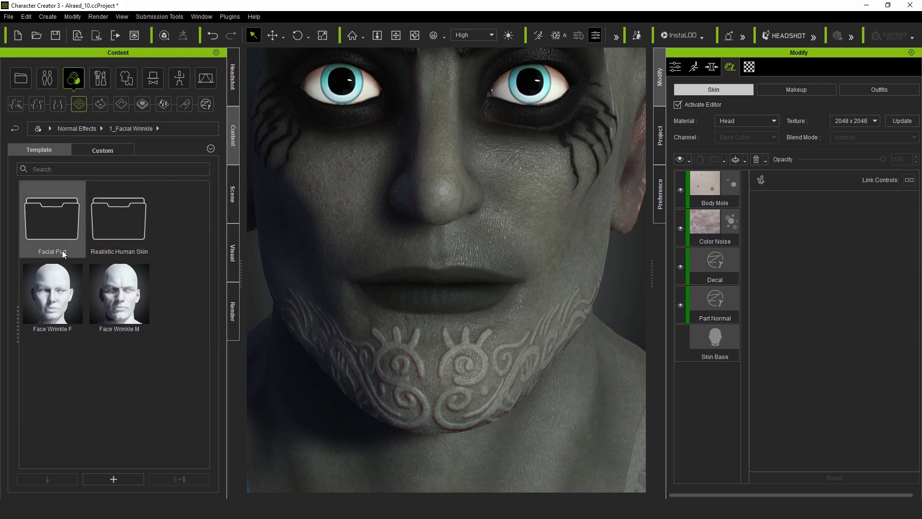
{"action": "double_click", "coordinate": [61, 250]}
{"action": "double_click", "coordinate": [56, 234]}
{"action": "left_click_drag", "start_coordinate": [206, 247], "coordinate": [223, 380]}
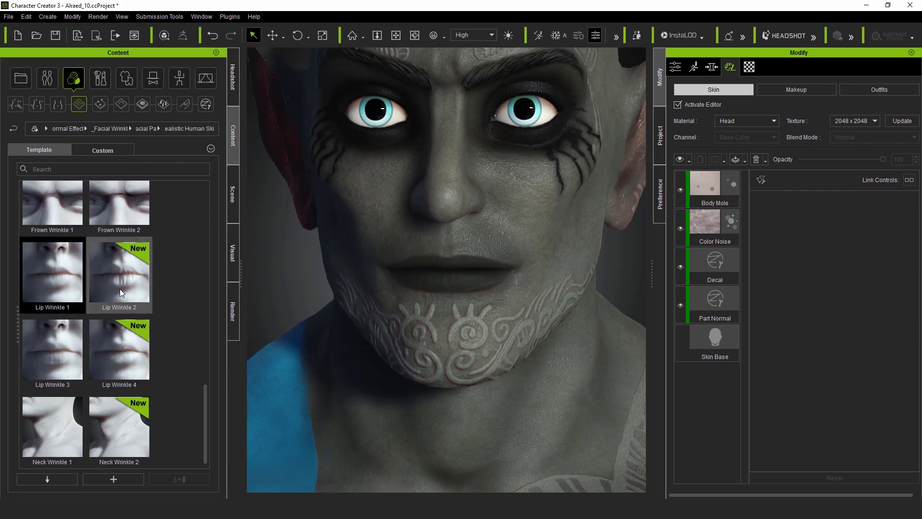
{"action": "left_click_drag", "start_coordinate": [119, 289], "coordinate": [487, 274]}
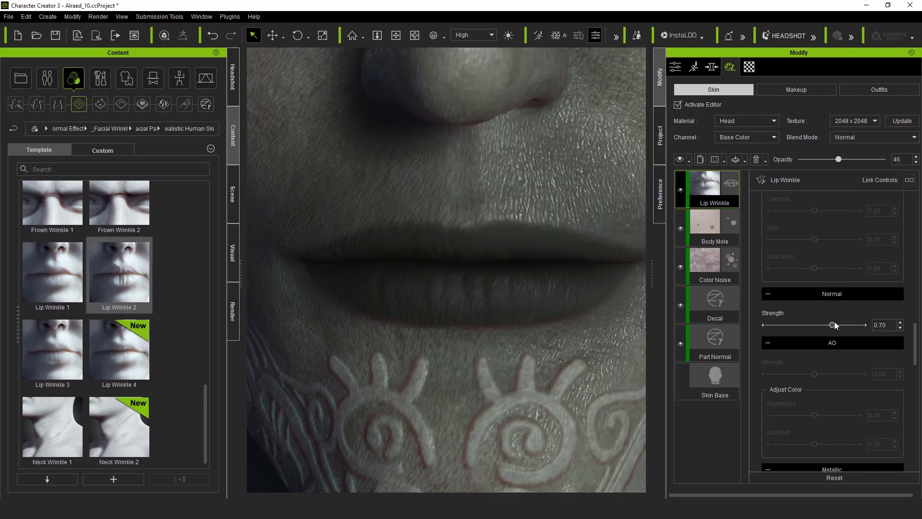
Set the Lip Wrinkle layer's normal strength to 0.87
{"action": "left_click_drag", "start_coordinate": [834, 323], "coordinate": [847, 326]}
{"action": "scroll", "coordinate": [552, 351], "scroll_direction": "down", "scroll_amount": 5}
{"action": "right_click_drag", "start_coordinate": [581, 340], "coordinate": [535, 385]}
{"action": "scroll", "coordinate": [508, 353], "scroll_direction": "up", "scroll_amount": 5}
{"action": "scroll", "coordinate": [445, 237], "scroll_direction": "down", "scroll_amount": 5}
{"action": "scroll", "coordinate": [445, 237], "scroll_direction": "down", "scroll_amount": 5}
{"action": "scroll", "coordinate": [503, 352], "scroll_direction": "up", "scroll_amount": 5}
Apply the Dirt preset from the Realistic Human Skin nail presets to Alraed's fingernails
{"action": "middle_click_drag", "start_coordinate": [503, 352], "coordinate": [485, 159]}
{"action": "right_click_drag", "start_coordinate": [447, 260], "coordinate": [482, 285]}
{"action": "scroll", "coordinate": [482, 285], "scroll_direction": "up", "scroll_amount": 4}
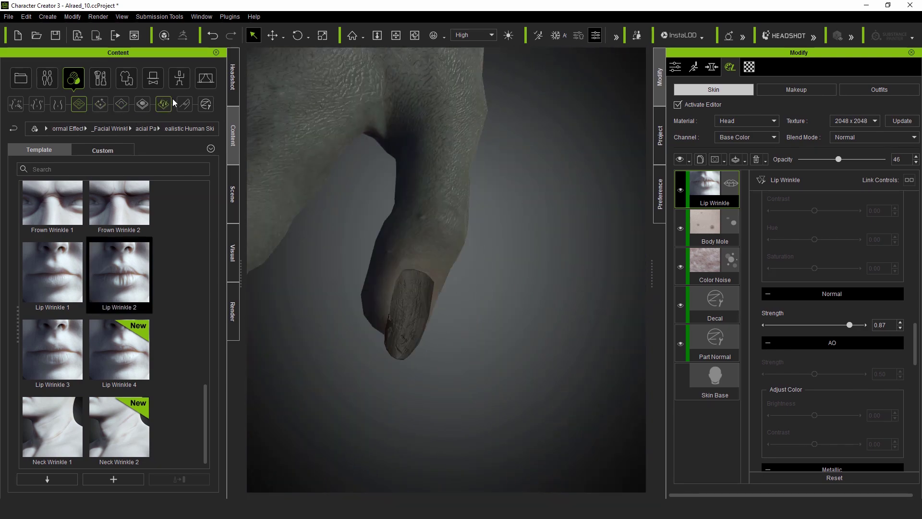
{"action": "left_click", "coordinate": [184, 104]}
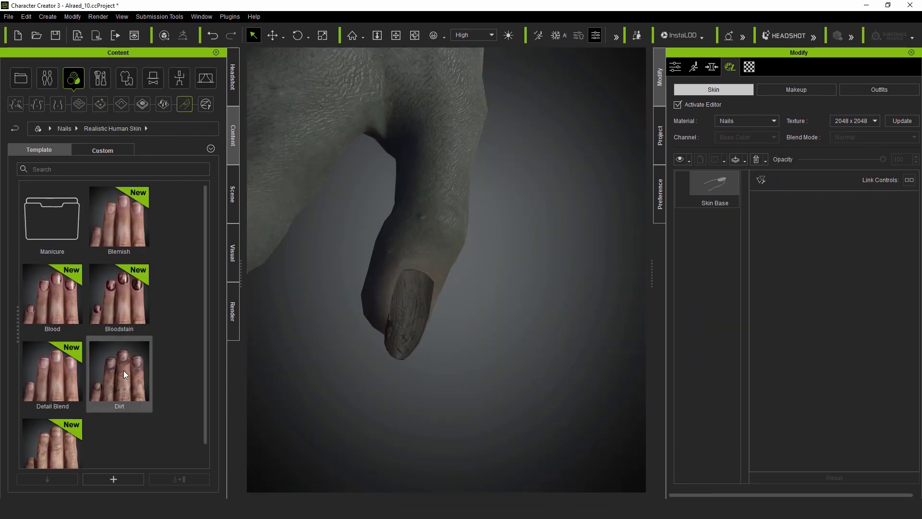
{"action": "scroll", "coordinate": [123, 370], "scroll_direction": "down", "scroll_amount": 1}
{"action": "left_click_drag", "start_coordinate": [122, 365], "coordinate": [413, 254]}
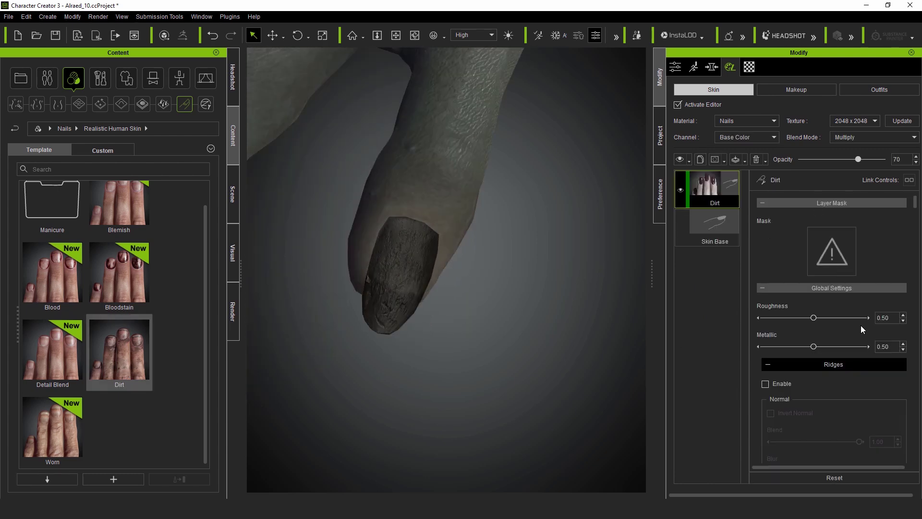
Adjust the material colors of the Dirt layer on the fingernails
{"action": "scroll", "coordinate": [854, 354], "scroll_direction": "down", "scroll_amount": 3}
{"action": "left_click", "coordinate": [773, 319]}
{"action": "left_click", "coordinate": [795, 187]}
{"action": "left_click_drag", "start_coordinate": [796, 188], "coordinate": [759, 196]}
{"action": "left_click", "coordinate": [822, 153]}
{"action": "left_click", "coordinate": [769, 306]}
{"action": "scroll", "coordinate": [865, 262], "scroll_direction": "down", "scroll_amount": 5}
{"action": "left_click", "coordinate": [773, 350]}
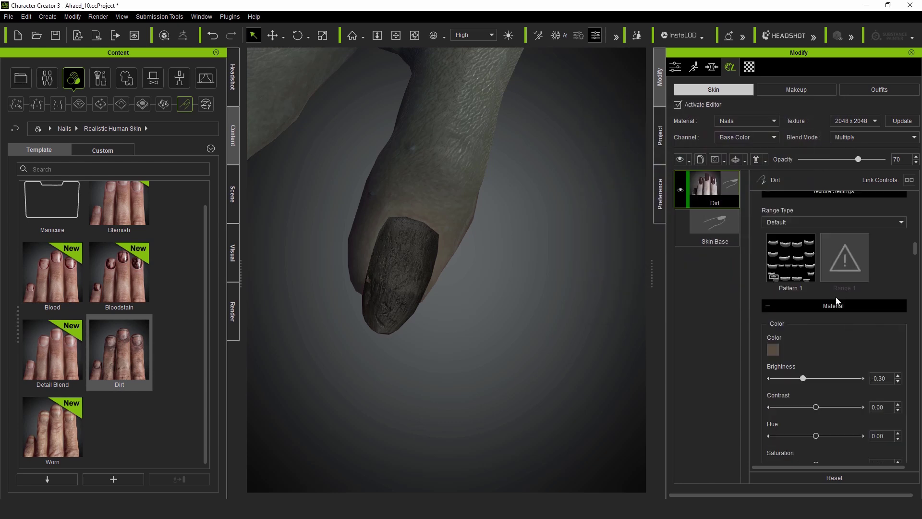
{"action": "left_click", "coordinate": [569, 183]}
{"action": "left_click", "coordinate": [515, 345]}
{"action": "scroll", "coordinate": [761, 313], "scroll_direction": "down", "scroll_amount": 5}
{"action": "left_click", "coordinate": [767, 287]}
{"action": "left_click", "coordinate": [502, 207]}
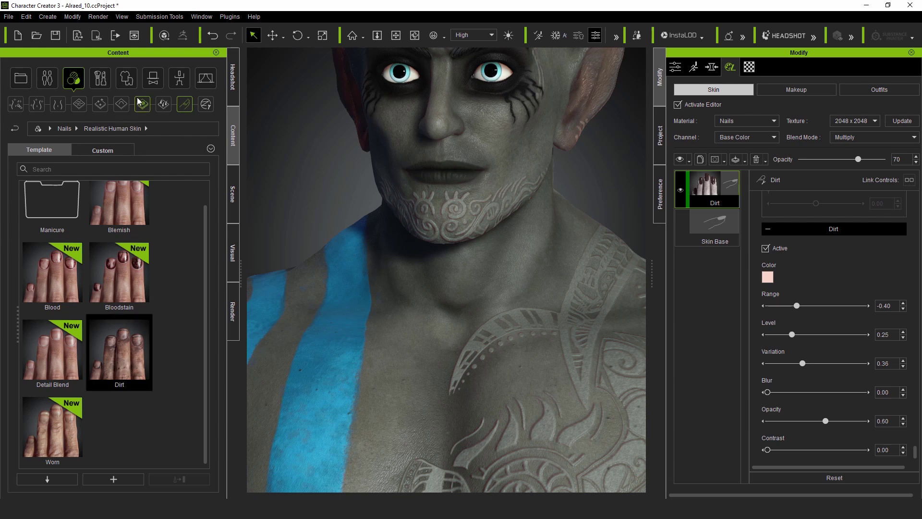
Apply Oily Forehead from the Realistic Human Skin roughness details to the head and review the Oily layer's settings
{"action": "left_click", "coordinate": [100, 104]}
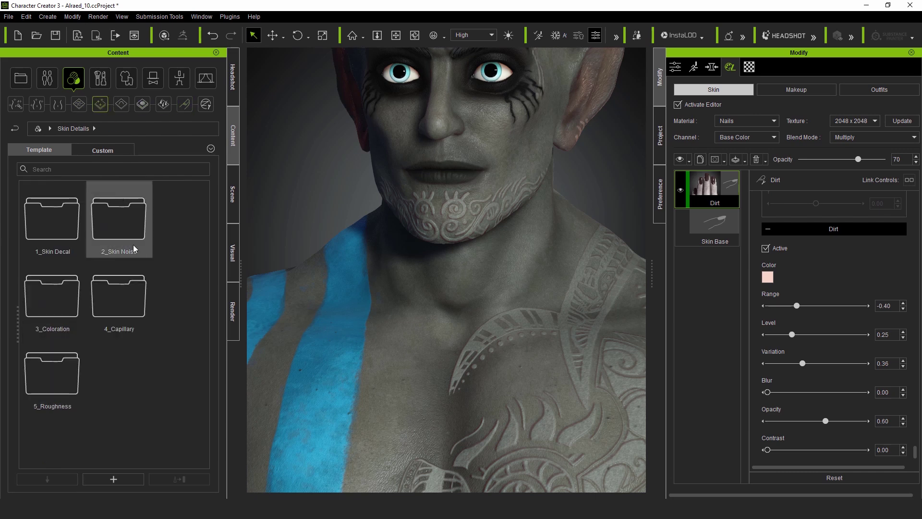
{"action": "double_click", "coordinate": [52, 373]}
{"action": "double_click", "coordinate": [48, 216]}
{"action": "left_click_drag", "start_coordinate": [119, 216], "coordinate": [480, 213]}
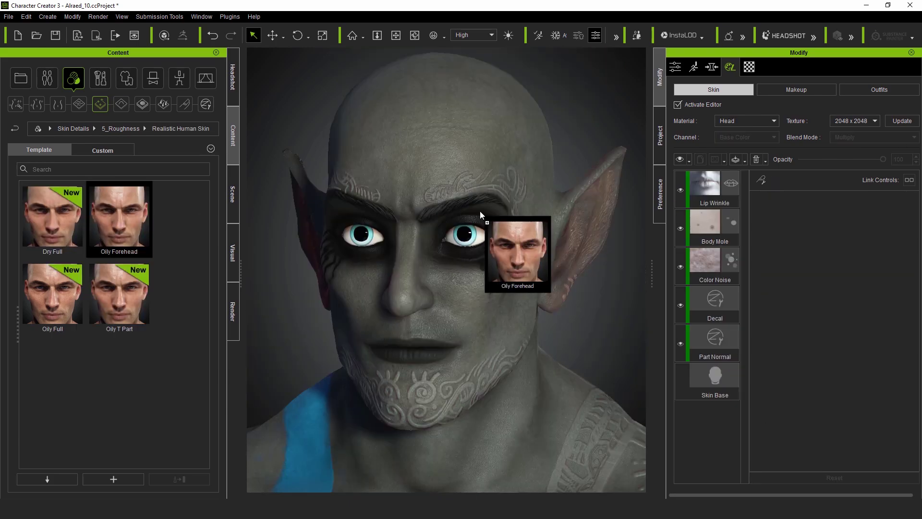
{"action": "left_click", "coordinate": [385, 277]}
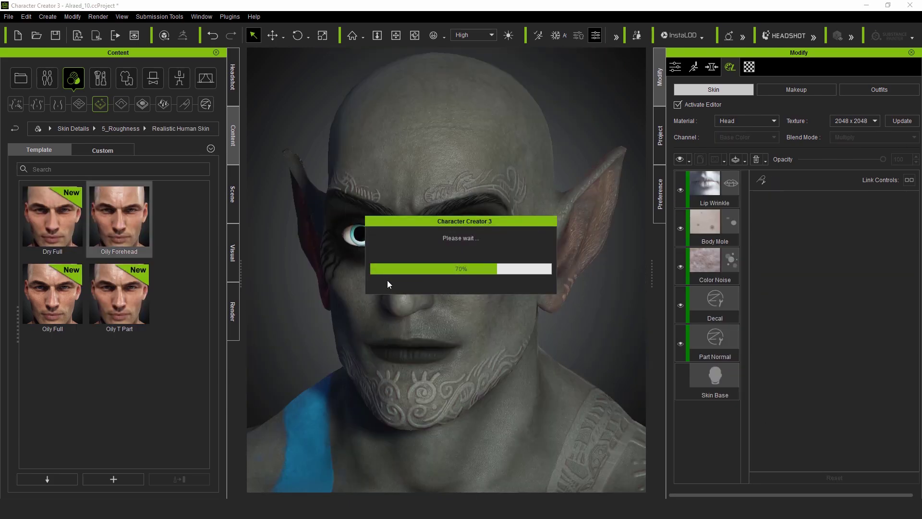
{"action": "left_click", "coordinate": [706, 190]}
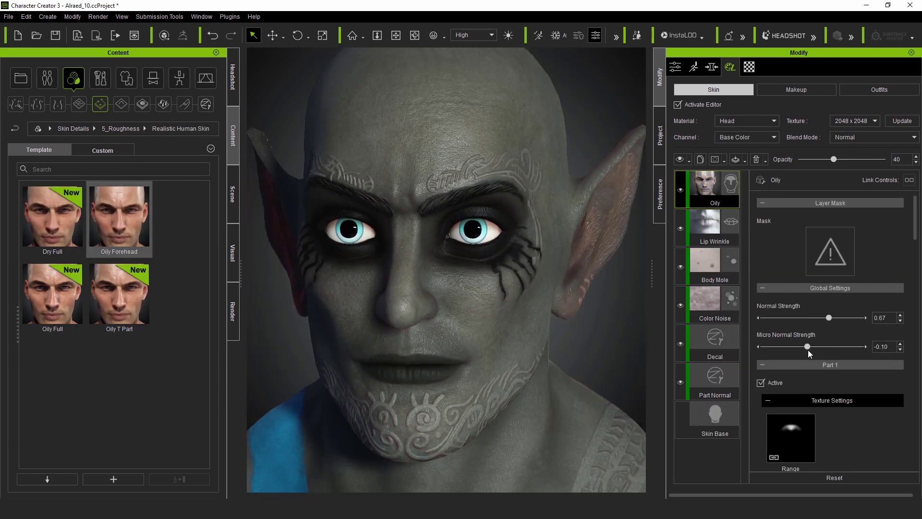
{"action": "scroll", "coordinate": [817, 319], "scroll_direction": "down", "scroll_amount": 10}
{"action": "scroll", "coordinate": [814, 315], "scroll_direction": "up", "scroll_amount": 10}
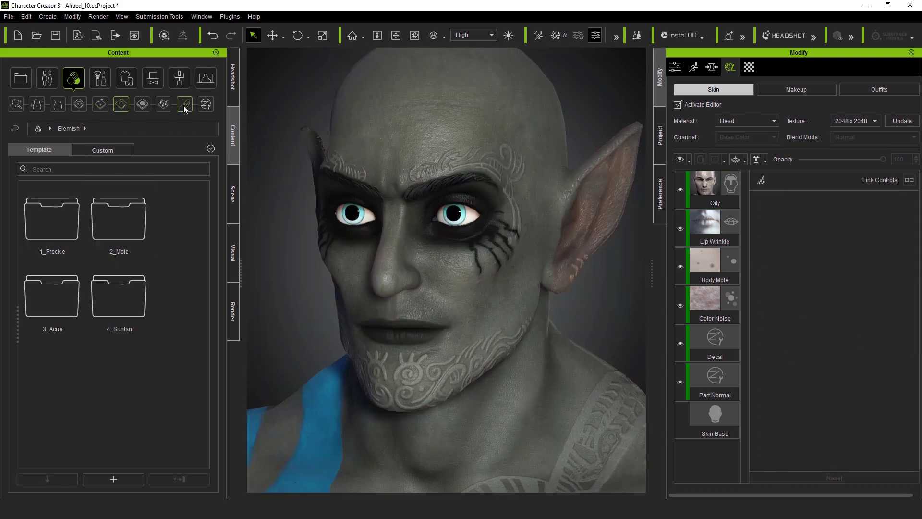
Apply the Basic_Heavy scalp hair and set the Scalp_Base layer's primary color expansion to 0.39 and secondary to 0.31
{"action": "left_click_drag", "start_coordinate": [52, 294], "coordinate": [441, 224]}
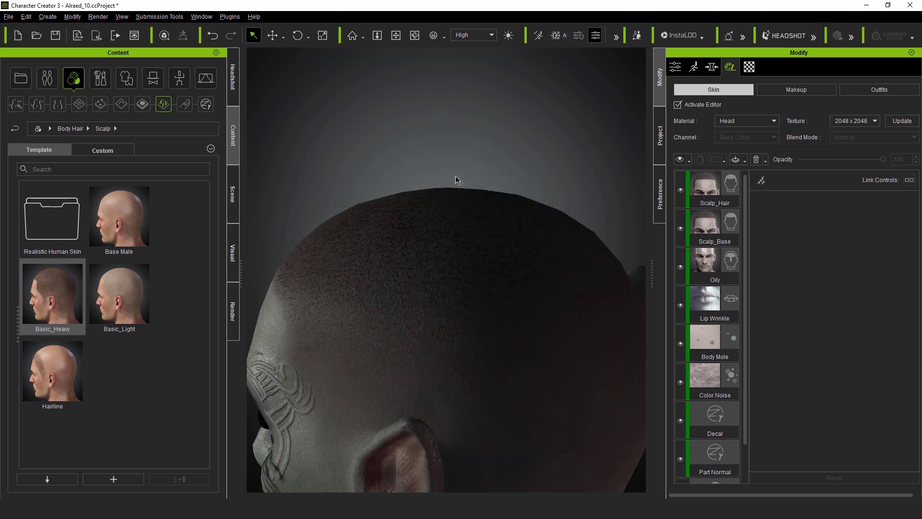
{"action": "left_click", "coordinate": [714, 226]}
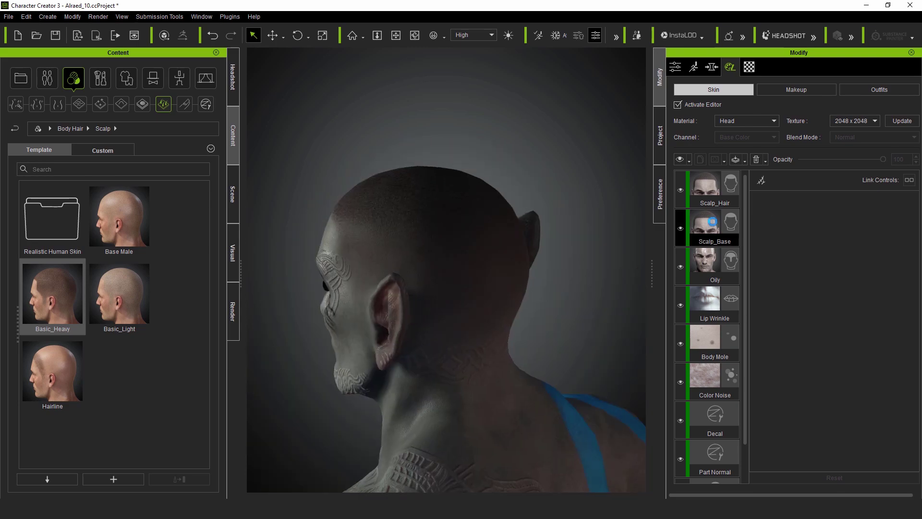
{"action": "left_click", "coordinate": [778, 298]}
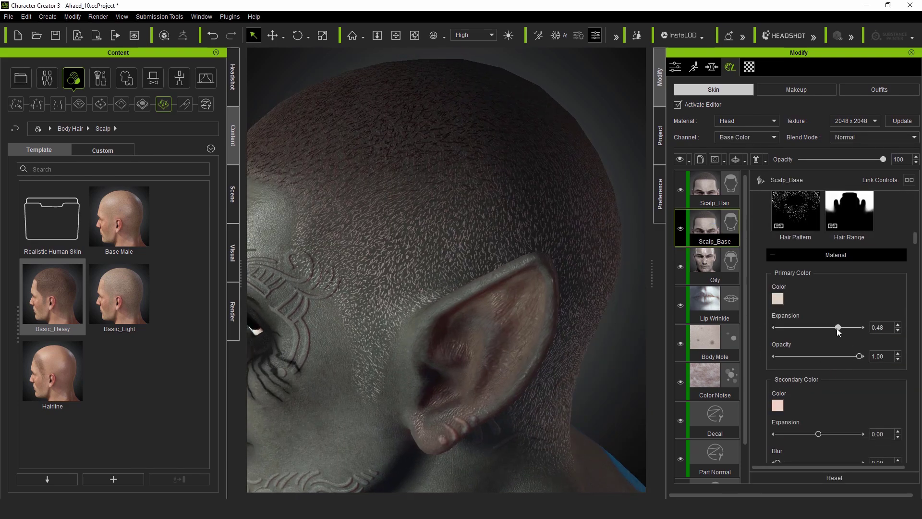
{"action": "scroll", "coordinate": [811, 375], "scroll_direction": "down", "scroll_amount": 3}
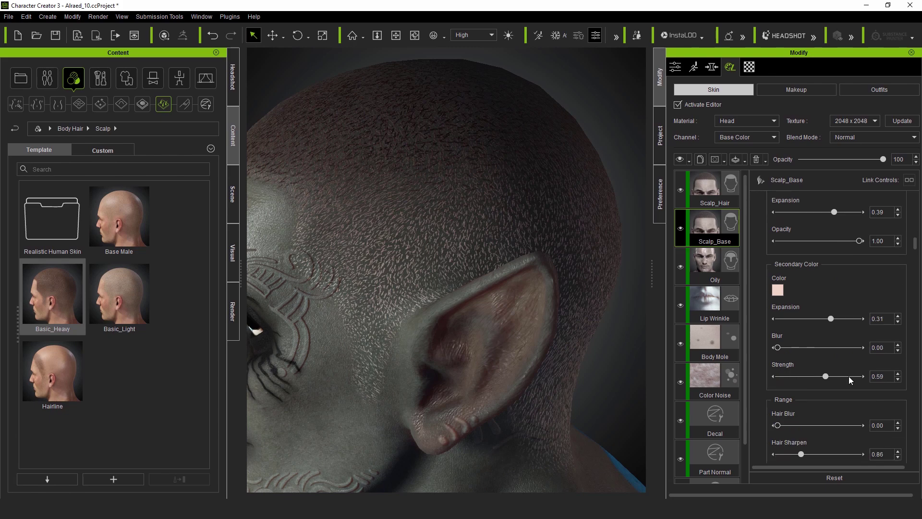
{"action": "scroll", "coordinate": [810, 416], "scroll_direction": "down", "scroll_amount": 3}
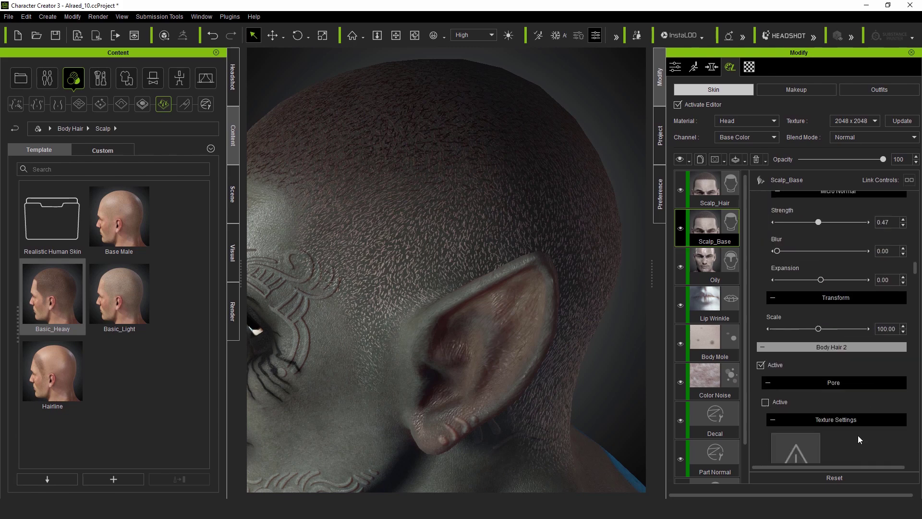
Set the Scalp_Hair layer's opacity to 20
{"action": "left_click", "coordinate": [714, 193]}
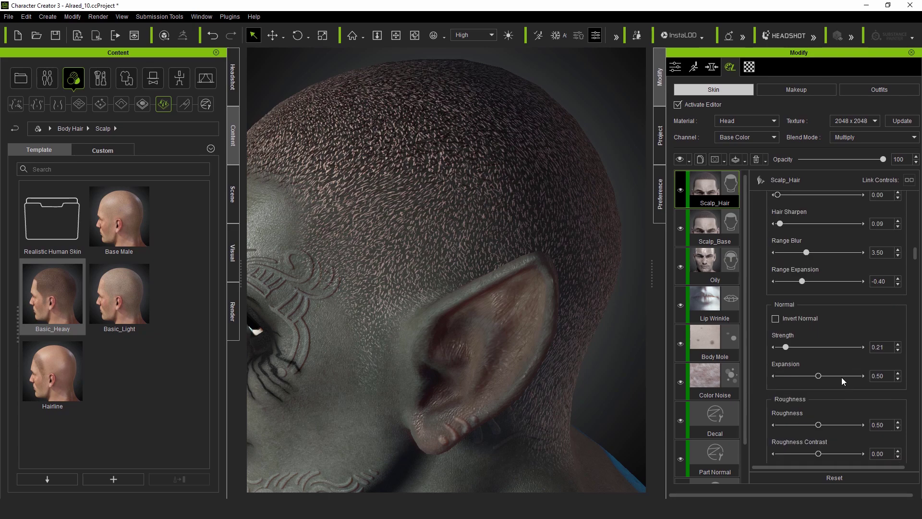
{"action": "scroll", "coordinate": [833, 369], "scroll_direction": "up", "scroll_amount": 5}
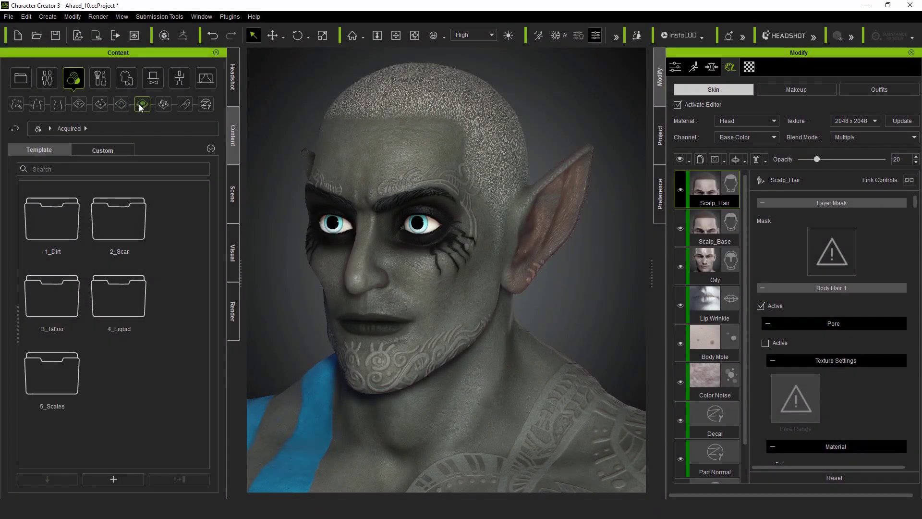
Apply the Healed Shallow scar from the Realistic Human Skin scar presets to Alraed's face
{"action": "double_click", "coordinate": [132, 225]}
{"action": "double_click", "coordinate": [84, 240]}
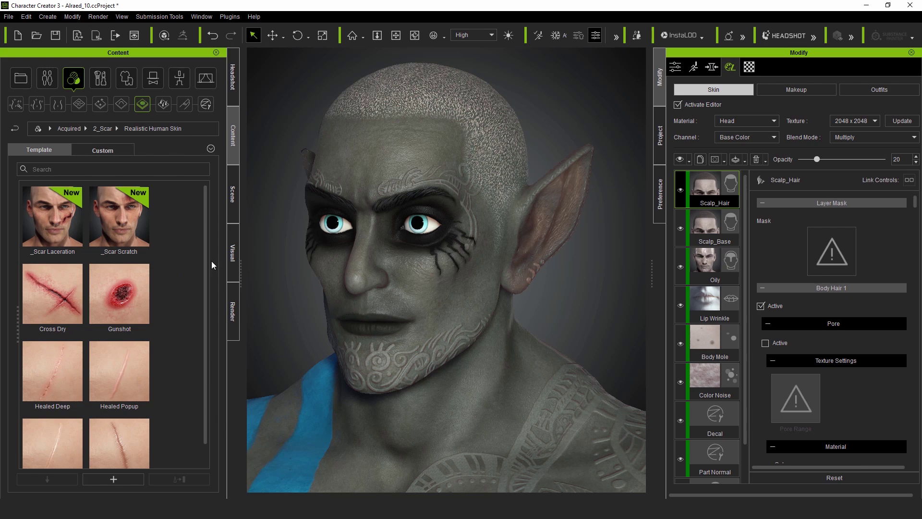
{"action": "scroll", "coordinate": [156, 394], "scroll_direction": "down", "scroll_amount": 1}
{"action": "mouse_move", "coordinate": [126, 354]}
{"action": "left_mouse_down"}
{"action": "mouse_move", "coordinate": [325, 285]}
{"action": "mouse_move", "coordinate": [367, 257]}
{"action": "mouse_move", "coordinate": [434, 251]}
{"action": "left_mouse_up"}
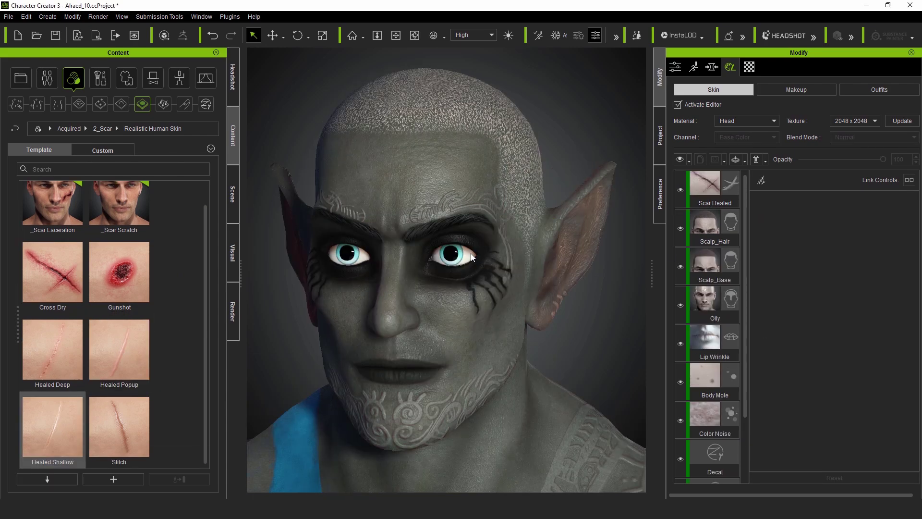
Place the Scar Healed layer above the left eyebrow with scale 6, offset X 0.12, Y 0.19 and rotation -0.06
{"action": "left_click", "coordinate": [713, 182]}
{"action": "scroll", "coordinate": [851, 321], "scroll_direction": "down", "scroll_amount": 6}
{"action": "left_click_drag", "start_coordinate": [821, 394], "coordinate": [816, 394]}
{"action": "left_click_drag", "start_coordinate": [776, 292], "coordinate": [774, 293]}
{"action": "left_click_drag", "start_coordinate": [816, 394], "coordinate": [819, 394]}
{"action": "left_click_drag", "start_coordinate": [827, 419], "coordinate": [825, 420]}
{"action": "left_click_drag", "start_coordinate": [883, 293], "coordinate": [865, 296]}
{"action": "type", "text": "6"}
{"action": "key", "text": "Return"}
{"action": "left_click_drag", "start_coordinate": [810, 454], "coordinate": [813, 454]}
{"action": "middle_click_drag", "start_coordinate": [514, 311], "coordinate": [487, 287]}
Set the Scar Healed layer's material color to the grey-green #556f6a
{"action": "scroll", "coordinate": [805, 365], "scroll_direction": "down", "scroll_amount": 8}
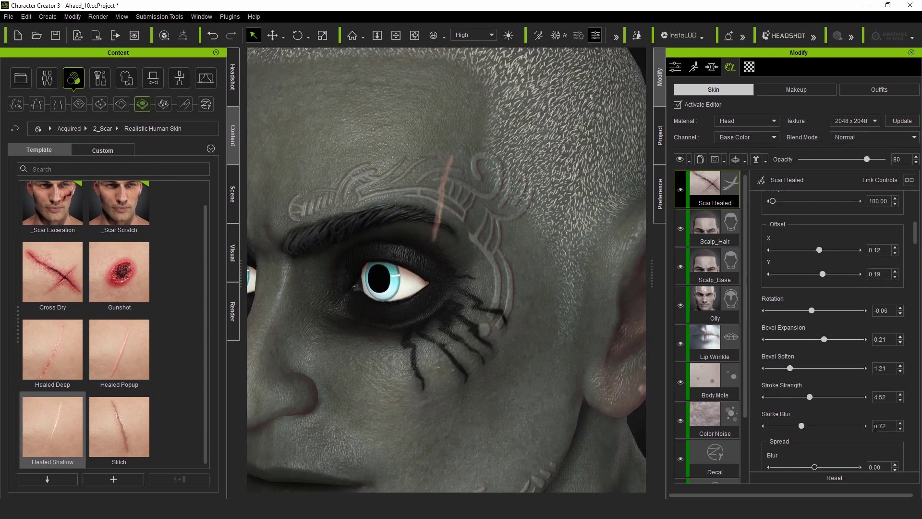
{"action": "left_click", "coordinate": [773, 450]}
{"action": "left_click_drag", "start_coordinate": [509, 145], "coordinate": [757, 143]}
{"action": "left_click", "coordinate": [750, 233]}
{"action": "left_click_drag", "start_coordinate": [812, 179], "coordinate": [815, 214]}
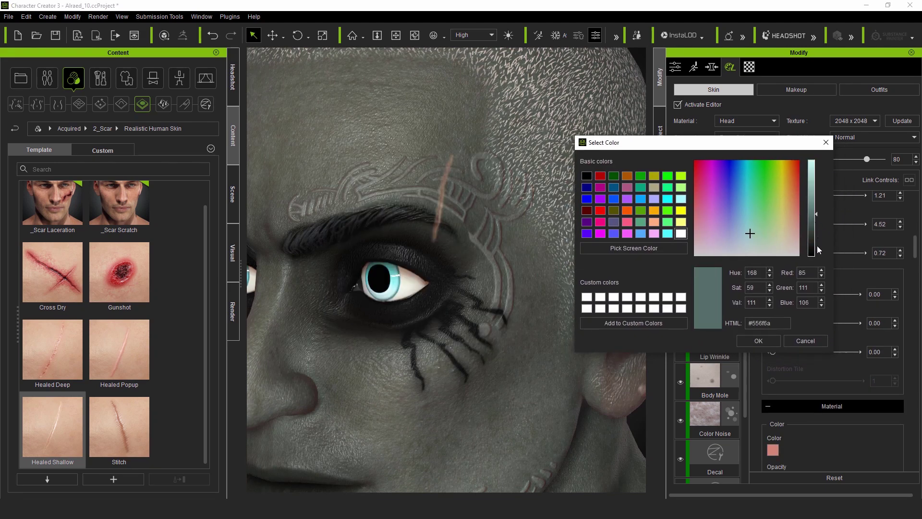
{"action": "left_click", "coordinate": [759, 340]}
{"action": "scroll", "coordinate": [876, 405], "scroll_direction": "down", "scroll_amount": 1}
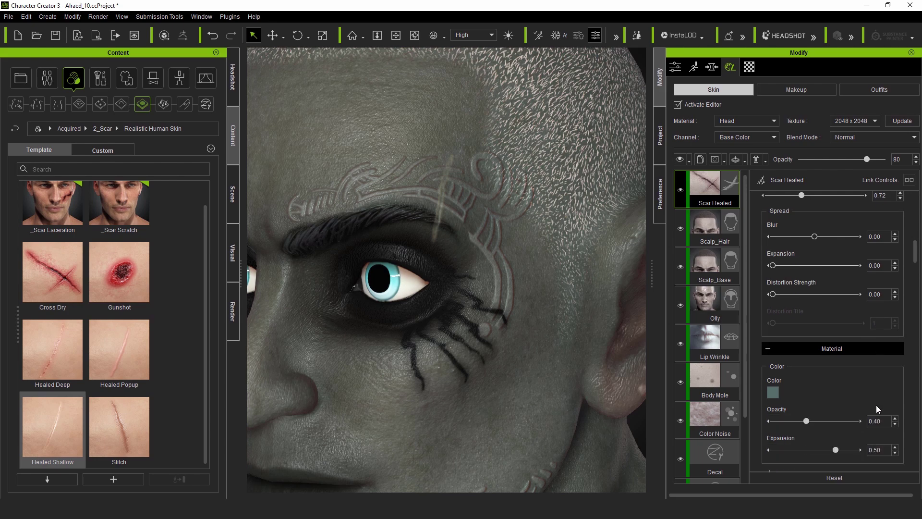
Duplicate the Scar Healed layer and shift the copy with a different transform offset
{"action": "right_click_drag", "start_coordinate": [509, 278], "coordinate": [521, 273]}
{"action": "right_click", "coordinate": [707, 185]}
{"action": "left_click", "coordinate": [735, 250]}
{"action": "scroll", "coordinate": [881, 352], "scroll_direction": "down", "scroll_amount": 4}
{"action": "mouse_move", "coordinate": [824, 388]}
{"action": "left_mouse_down"}
{"action": "mouse_move", "coordinate": [819, 370]}
{"action": "mouse_move", "coordinate": [822, 390]}
{"action": "left_mouse_up"}
{"action": "left_click_drag", "start_coordinate": [882, 390], "coordinate": [860, 387]}
{"action": "type", "text": "0."}
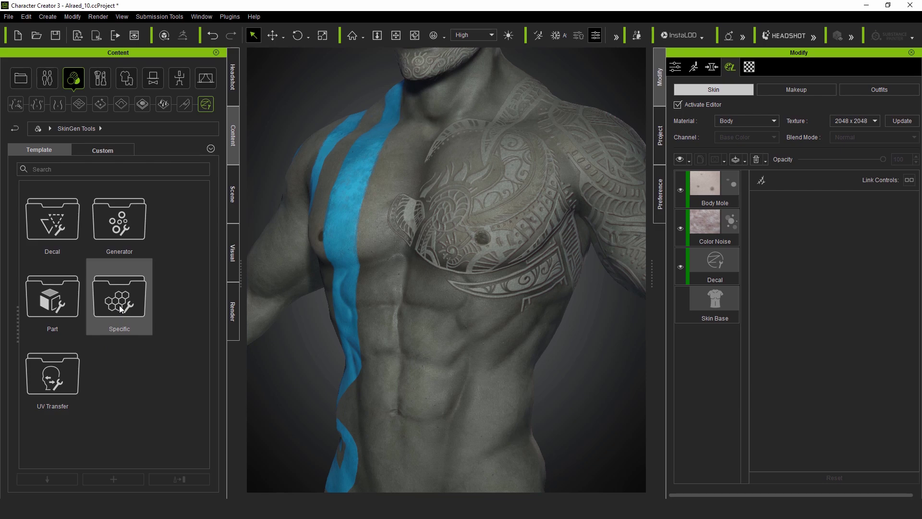
Add a Scar layer from the Specific SkinGen tools to Alraed's torso
{"action": "double_click", "coordinate": [120, 302]}
{"action": "scroll", "coordinate": [169, 288], "scroll_direction": "down", "scroll_amount": 2}
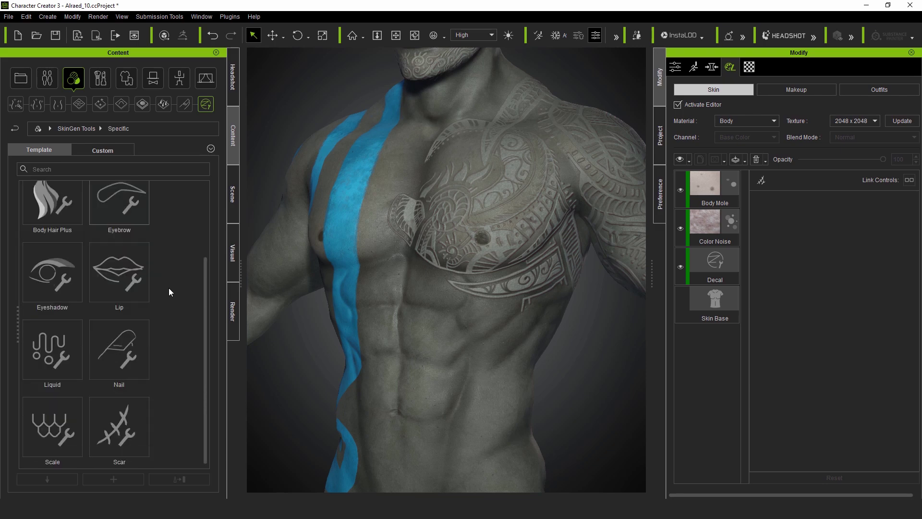
{"action": "left_click_drag", "start_coordinate": [117, 433], "coordinate": [531, 209]}
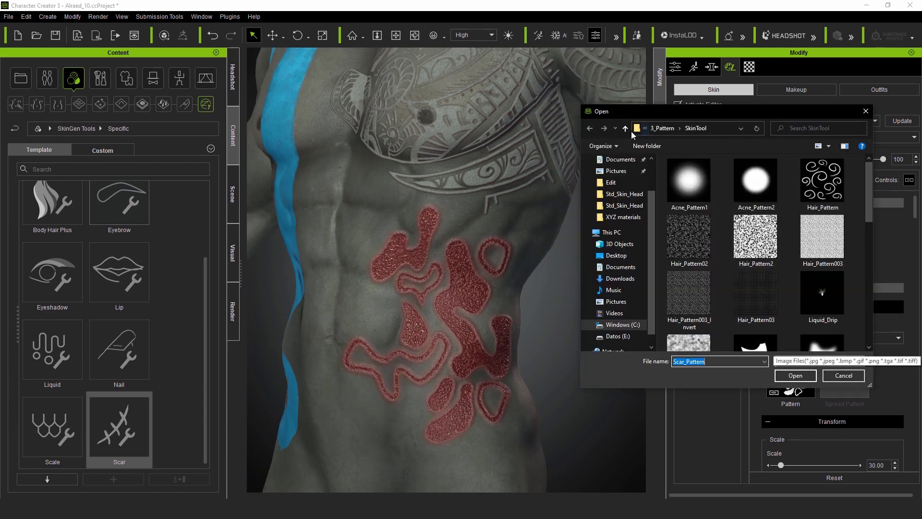
Load the crossed-cut pattern from the Scar pattern folder into the Scar layer and set its scale to 10
{"action": "left_click", "coordinate": [625, 128]}
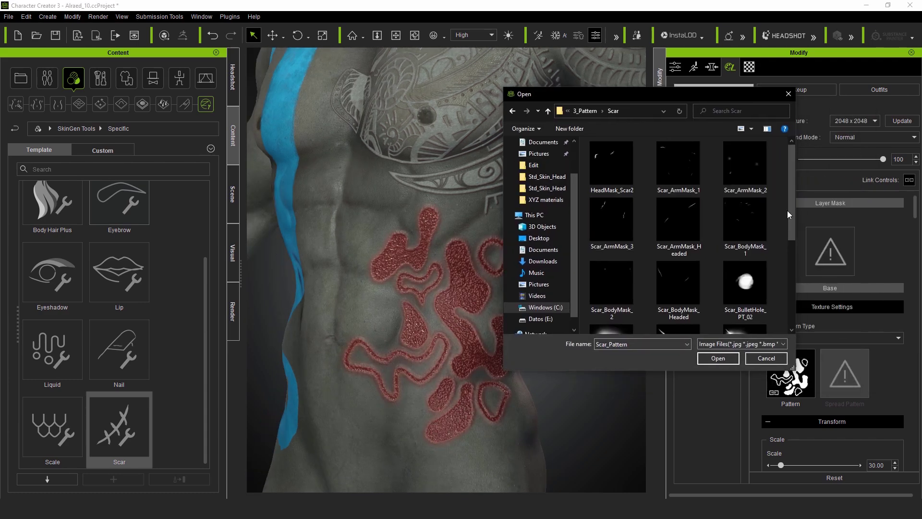
{"action": "left_click", "coordinate": [669, 160]}
{"action": "left_click", "coordinate": [714, 356]}
{"action": "left_click_drag", "start_coordinate": [781, 465], "coordinate": [776, 466]}
{"action": "scroll", "coordinate": [776, 466], "scroll_direction": "down", "scroll_amount": 3}
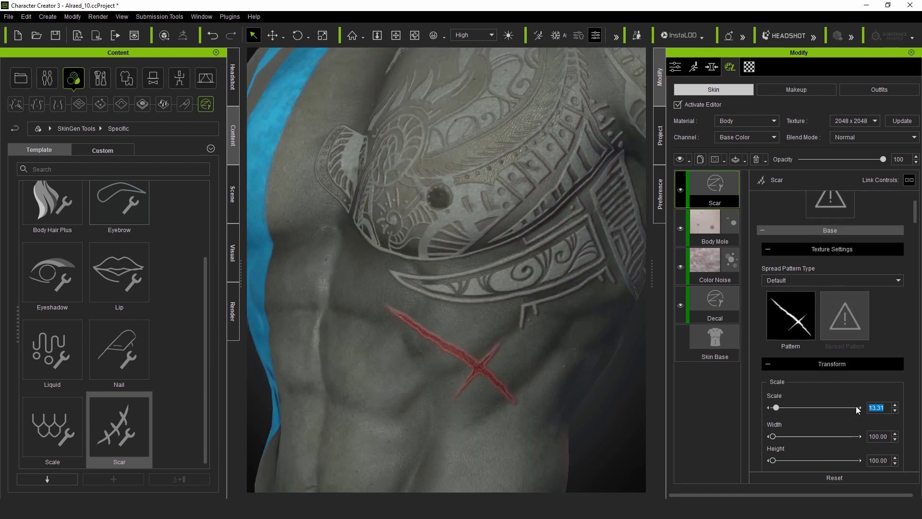
{"action": "type", "text": "110"}
{"action": "key", "text": "Return"}
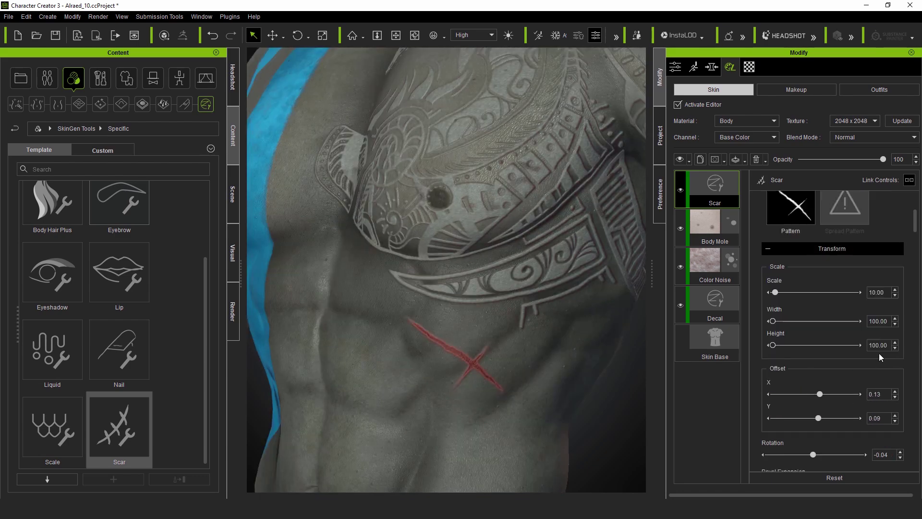
Change the Scar layer's base material color to a muted grey tone and adjust its Scab color to a saturated red
{"action": "scroll", "coordinate": [825, 284], "scroll_direction": "down", "scroll_amount": 3}
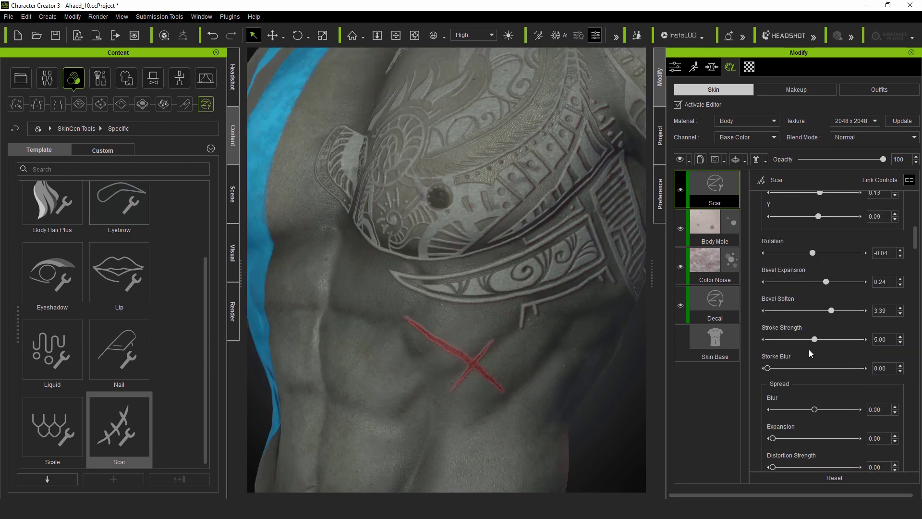
{"action": "scroll", "coordinate": [790, 398], "scroll_direction": "down", "scroll_amount": 2}
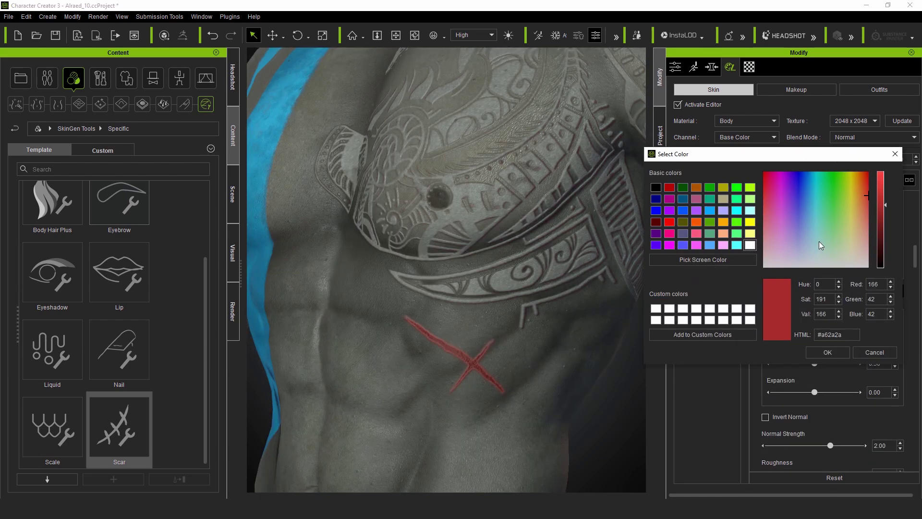
{"action": "left_click", "coordinate": [815, 255]}
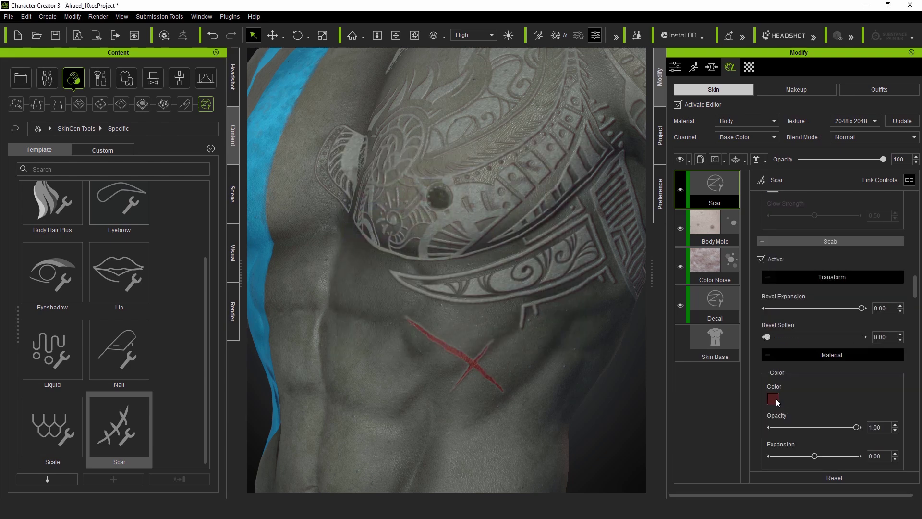
{"action": "left_click", "coordinate": [773, 399]}
{"action": "left_click_drag", "start_coordinate": [774, 187], "coordinate": [770, 189]}
{"action": "key", "text": "Return"}
{"action": "left_click", "coordinate": [772, 398]}
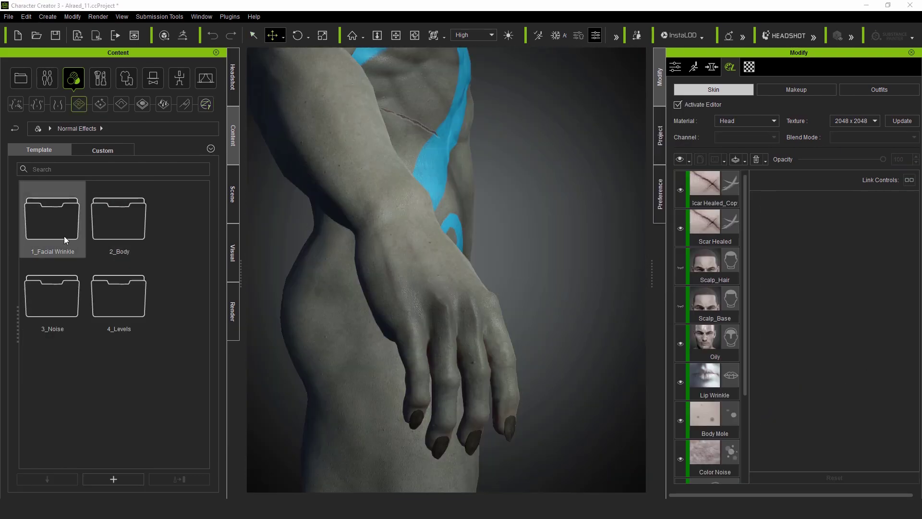
Add the Vascular Medium effect from the Body normal effects to Alraed's body
{"action": "double_click", "coordinate": [144, 226]}
{"action": "left_click_drag", "start_coordinate": [47, 294], "coordinate": [439, 260]}
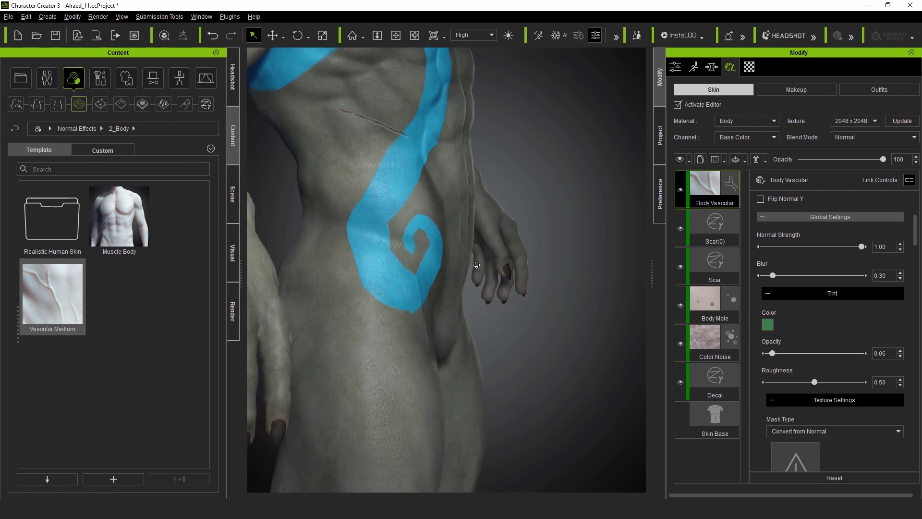
{"action": "right_click_drag", "start_coordinate": [475, 265], "coordinate": [554, 302]}
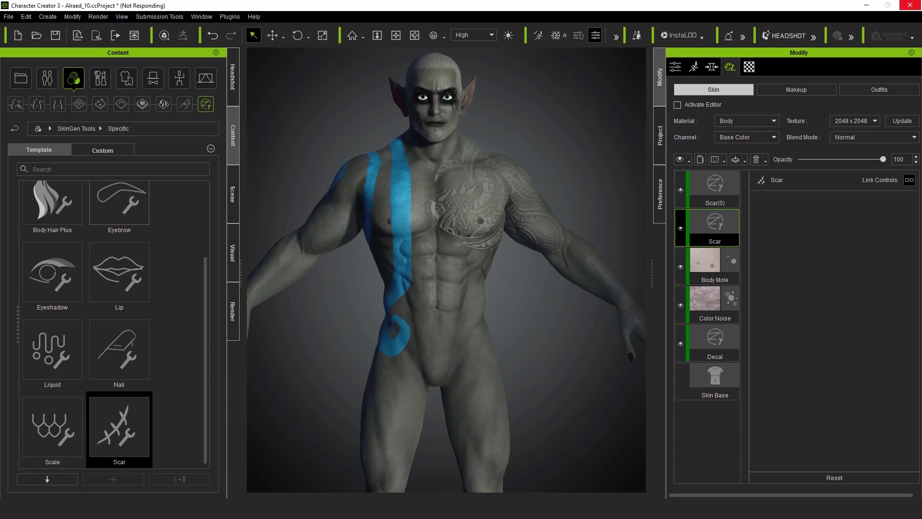
Show Alraed's hidden hair, horns, armor and clothing items in the scene
{"action": "left_click", "coordinate": [234, 194]}
{"action": "left_click", "coordinate": [104, 109]}
{"action": "left_click", "coordinate": [104, 120]}
{"action": "left_click", "coordinate": [104, 142]}
{"action": "left_click", "coordinate": [104, 153]}
{"action": "left_click", "coordinate": [104, 165]}
{"action": "left_click", "coordinate": [104, 175]}
{"action": "left_click", "coordinate": [104, 187]}
{"action": "left_click", "coordinate": [104, 196]}
Examine the dressed character from several angles, including the torso skin, tattoos and scars up close
{"action": "scroll", "coordinate": [391, 199], "scroll_direction": "down", "scroll_amount": 4}
{"action": "right_click_drag", "start_coordinate": [391, 200], "coordinate": [351, 299]}
{"action": "scroll", "coordinate": [418, 262], "scroll_direction": "up", "scroll_amount": 4}
{"action": "right_click_drag", "start_coordinate": [422, 263], "coordinate": [443, 255]}
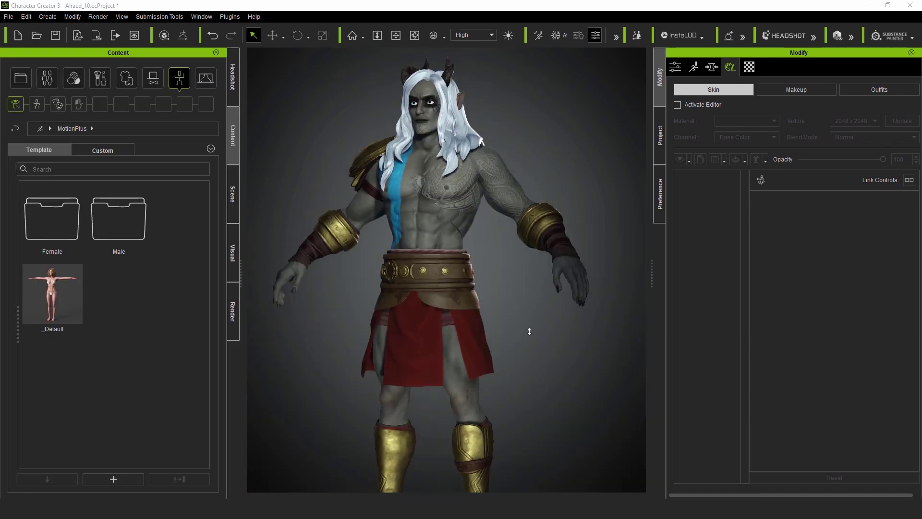
{"action": "scroll", "coordinate": [529, 392], "scroll_direction": "up", "scroll_amount": 5}
{"action": "left_click_drag", "start_coordinate": [528, 391], "coordinate": [499, 348], "text": "alt"}
{"action": "scroll", "coordinate": [499, 348], "scroll_direction": "up", "scroll_amount": 4}
{"action": "right_click_drag", "start_coordinate": [498, 348], "coordinate": [480, 278]}
{"action": "scroll", "coordinate": [441, 350], "scroll_direction": "down", "scroll_amount": 5}
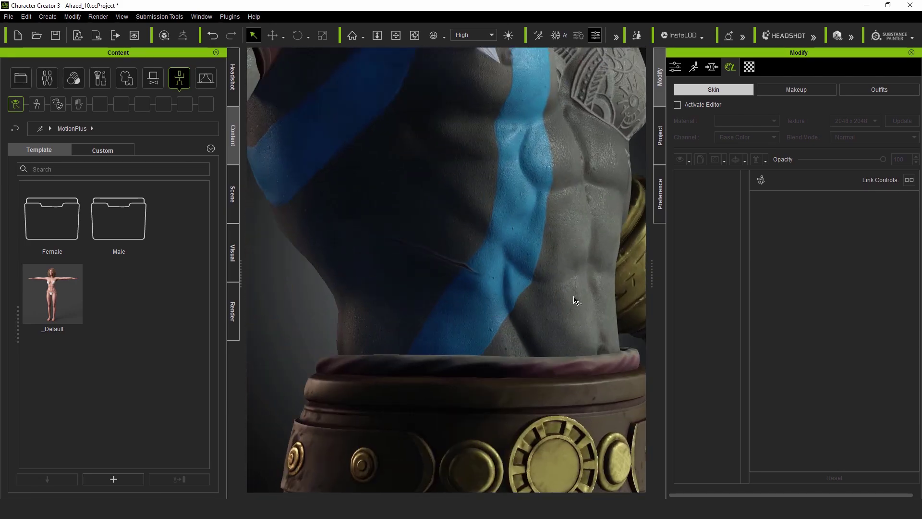